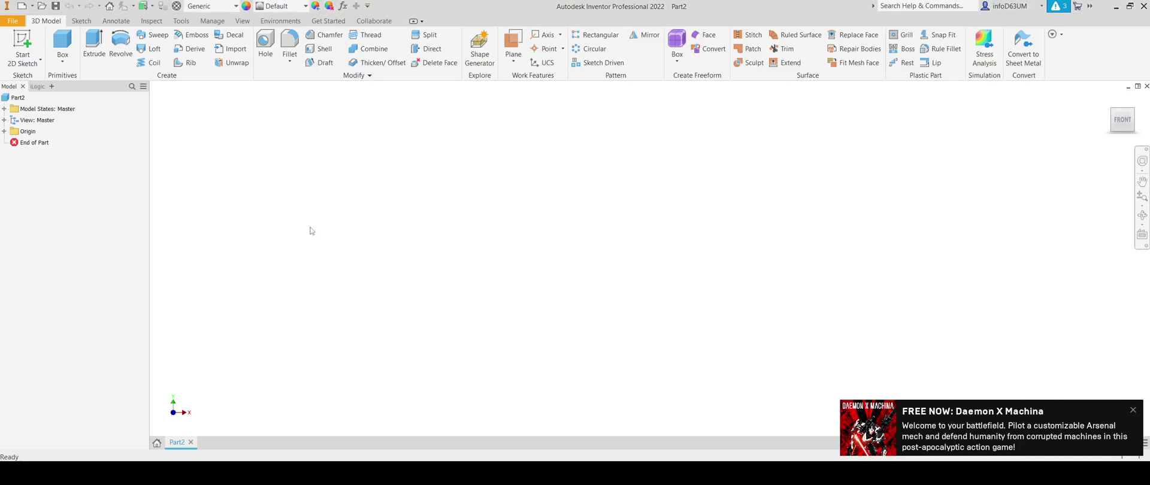
Start a sketch on the YZ plane and draw an open C-shaped profile: a vertical line about 160 mm long with short horizontal lines at both ends.
{"action": "left_click", "coordinate": [23, 46]}
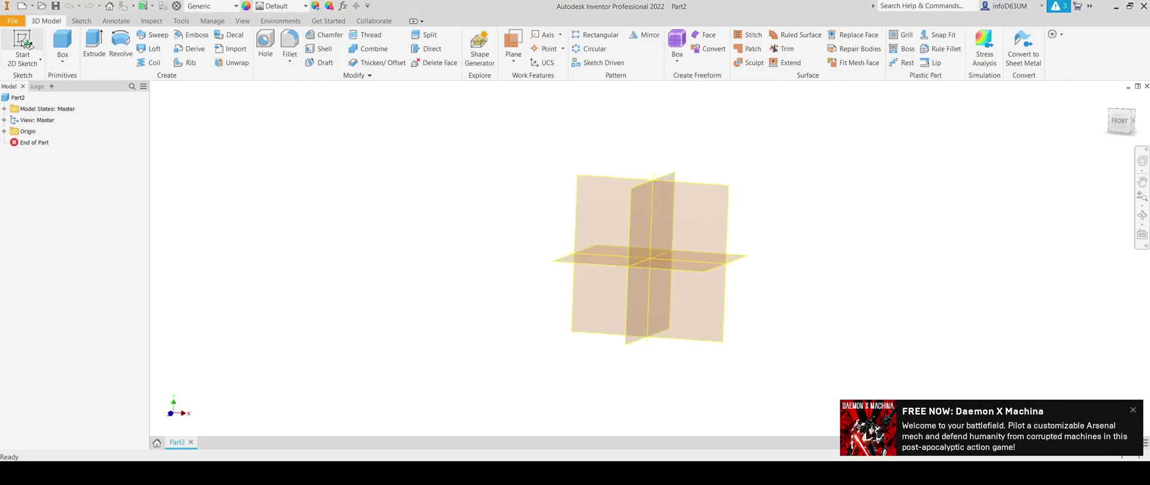
{"action": "left_click", "coordinate": [593, 192]}
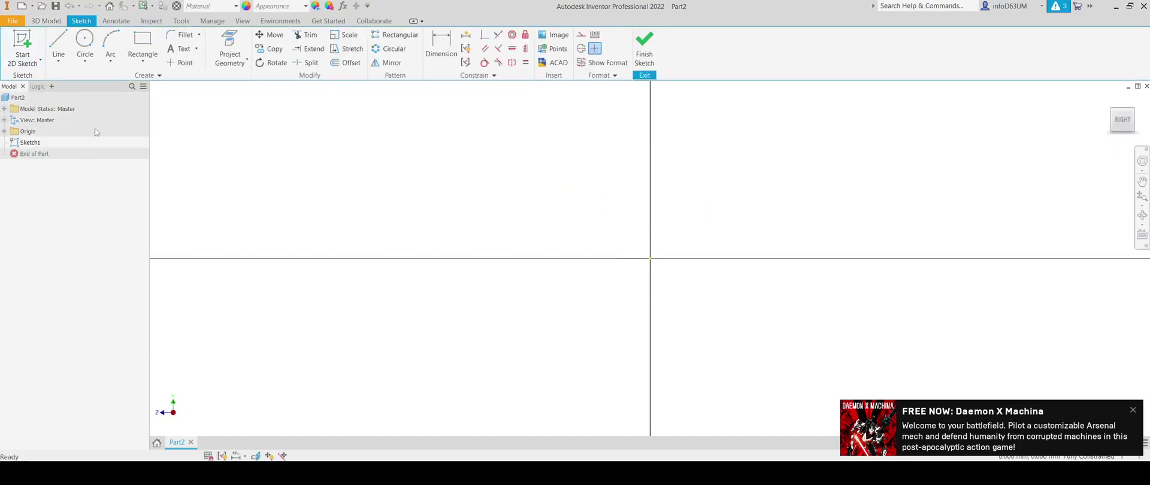
{"action": "left_click", "coordinate": [58, 43]}
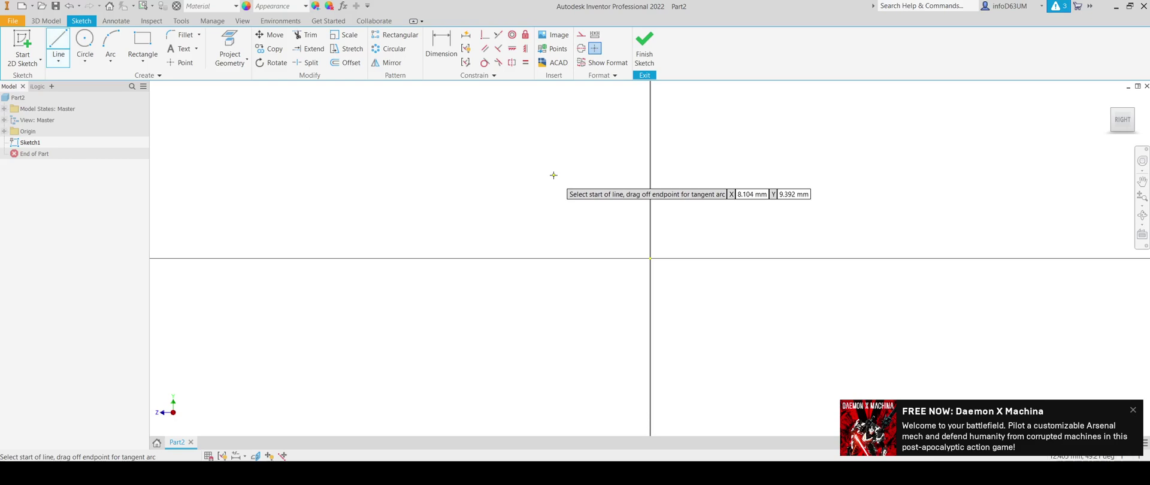
{"action": "scroll", "coordinate": [554, 175], "scroll_direction": "up", "scroll_amount": 4}
{"action": "middle_click_drag", "start_coordinate": [602, 175], "coordinate": [584, 219]}
{"action": "scroll", "coordinate": [542, 179], "scroll_direction": "up", "scroll_amount": 2}
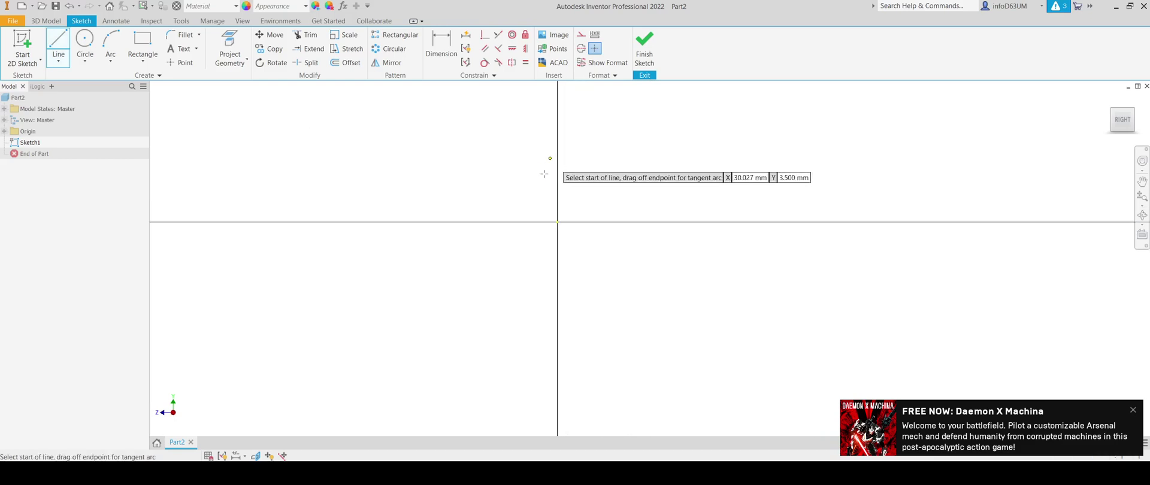
{"action": "middle_click_drag", "start_coordinate": [549, 156], "coordinate": [525, 227]}
{"action": "left_click", "coordinate": [486, 157]}
{"action": "left_click", "coordinate": [532, 157]}
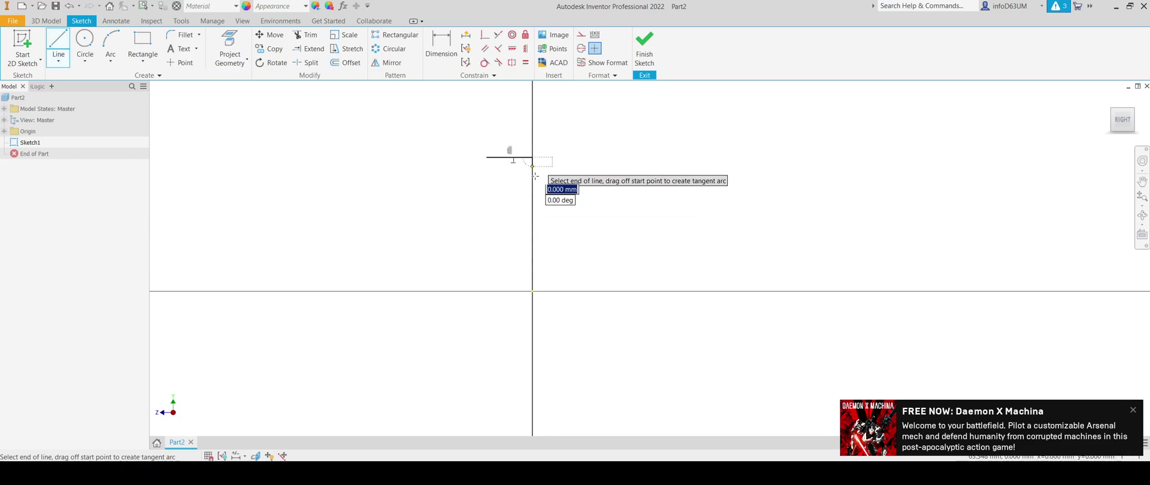
{"action": "middle_click_drag", "start_coordinate": [528, 276], "coordinate": [520, 166]}
{"action": "scroll", "coordinate": [520, 166], "scroll_direction": "up", "scroll_amount": 2}
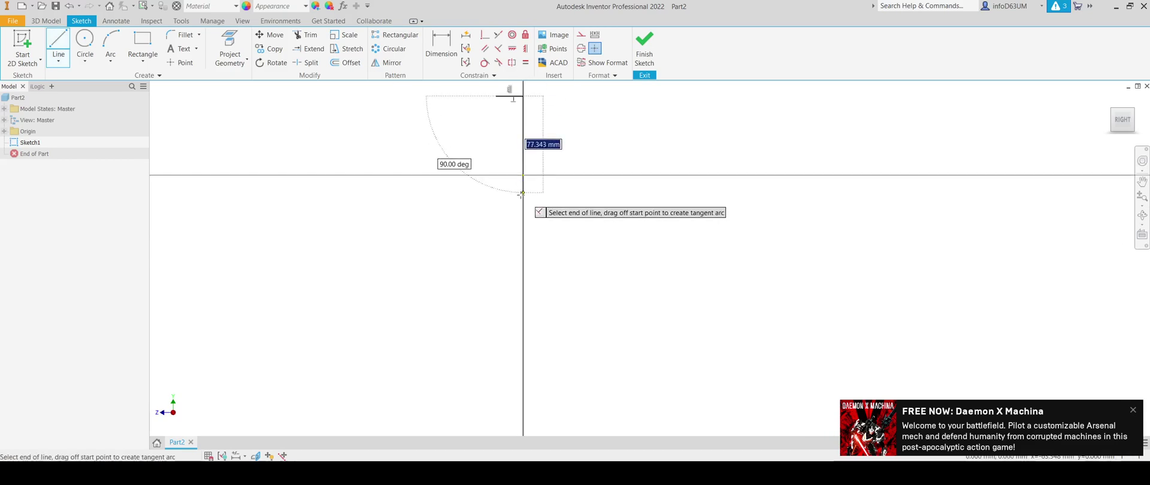
{"action": "left_click", "coordinate": [520, 296]}
{"action": "left_click", "coordinate": [496, 295]}
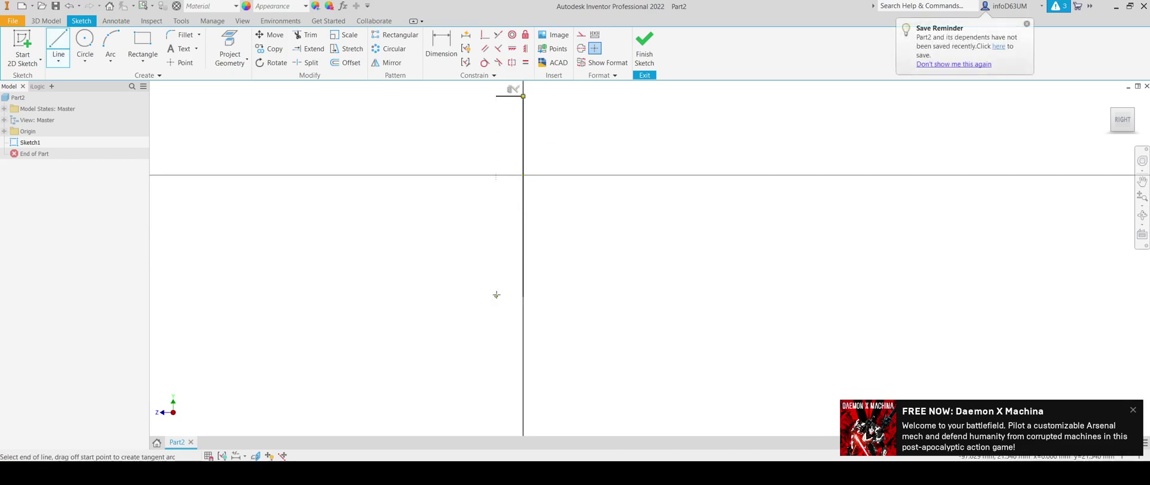
{"action": "middle_click_drag", "start_coordinate": [504, 257], "coordinate": [474, 323]}
{"action": "key", "text": "Escape"}
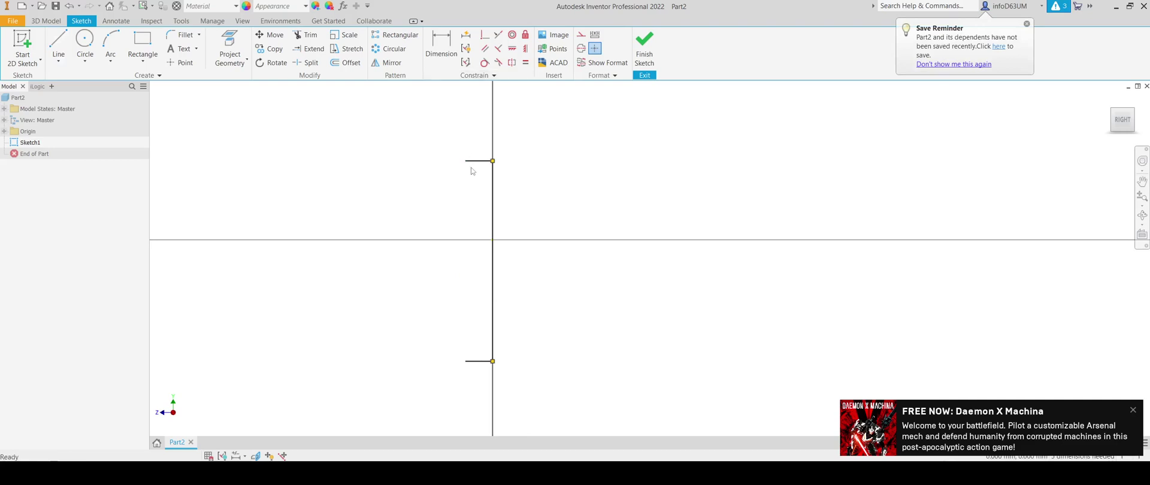
Dimension the profile's vertical line at 1000 mm.
{"action": "left_click", "coordinate": [493, 207]}
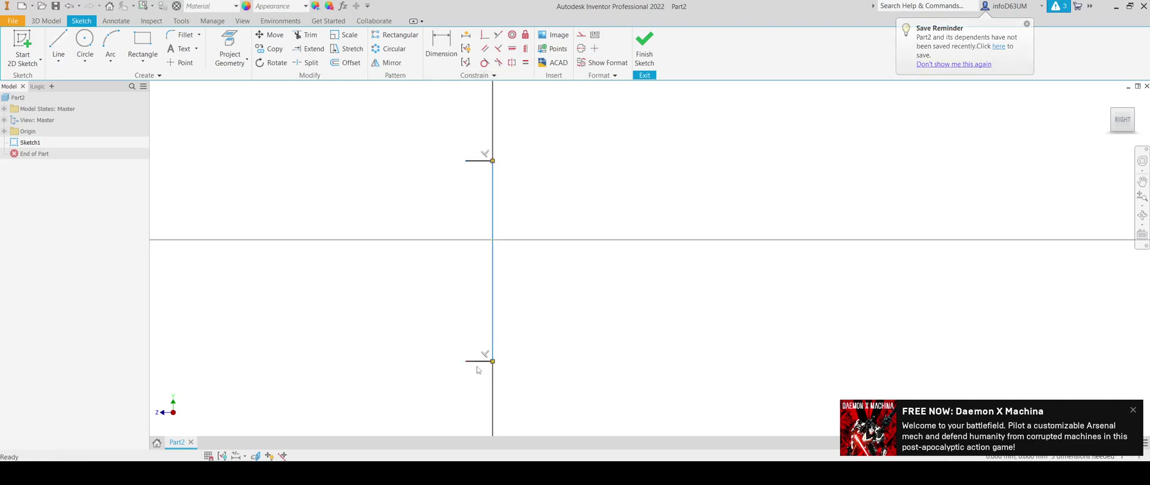
{"action": "key", "text": "d"}
{"action": "left_click", "coordinate": [492, 200]}
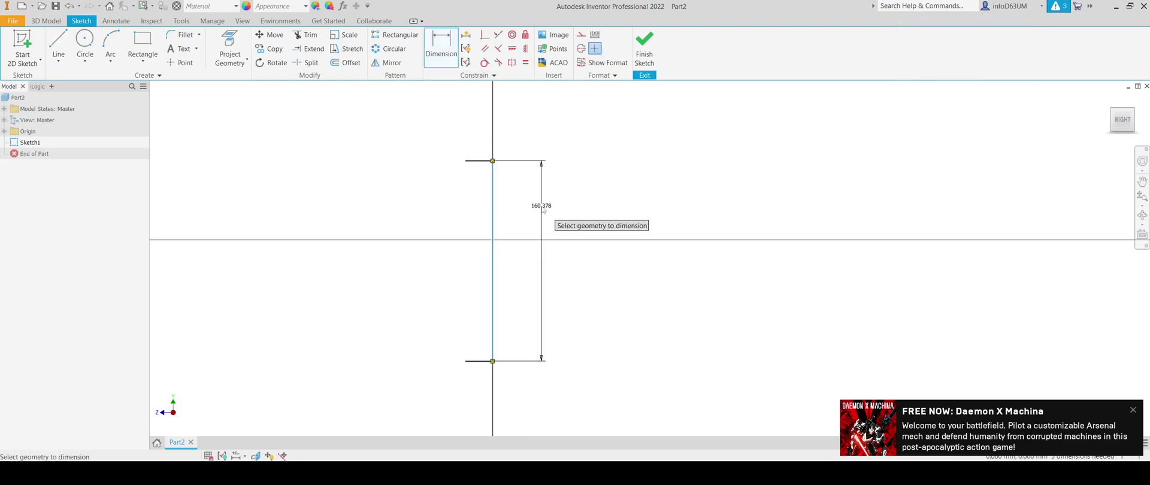
{"action": "left_click", "coordinate": [544, 211]}
{"action": "key", "text": "Return"}
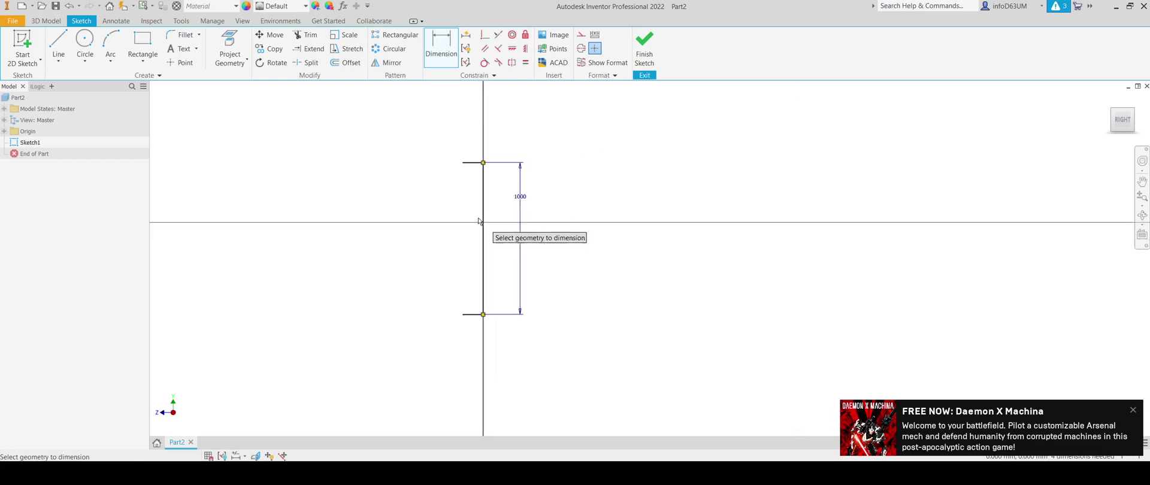
Dimension the upper horizontal line of the profile at 100 mm.
{"action": "left_click", "coordinate": [477, 161]}
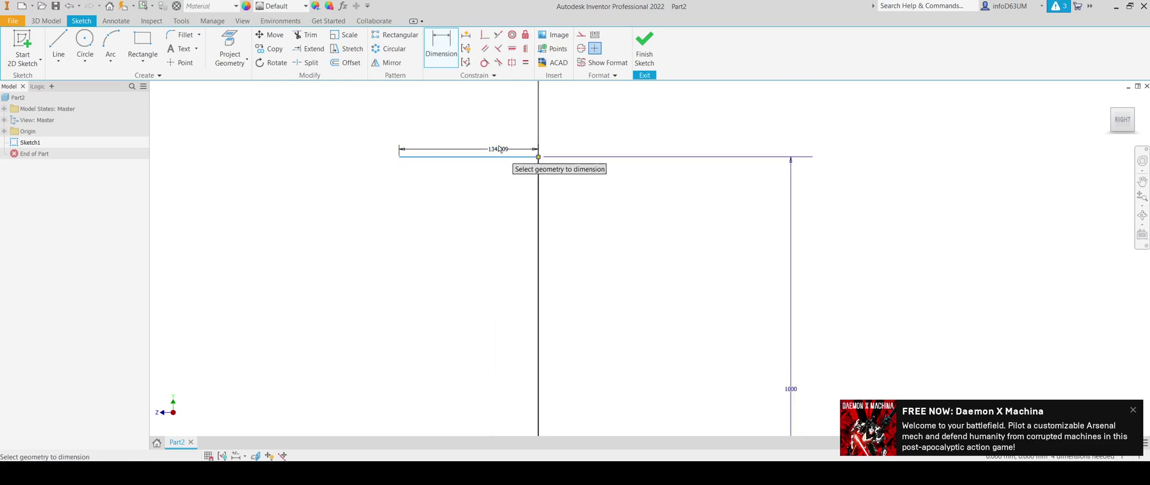
{"action": "left_click", "coordinate": [543, 135]}
{"action": "type", "text": "100"}
{"action": "key", "text": "Return"}
{"action": "middle_click_drag", "start_coordinate": [436, 250], "coordinate": [412, 202]}
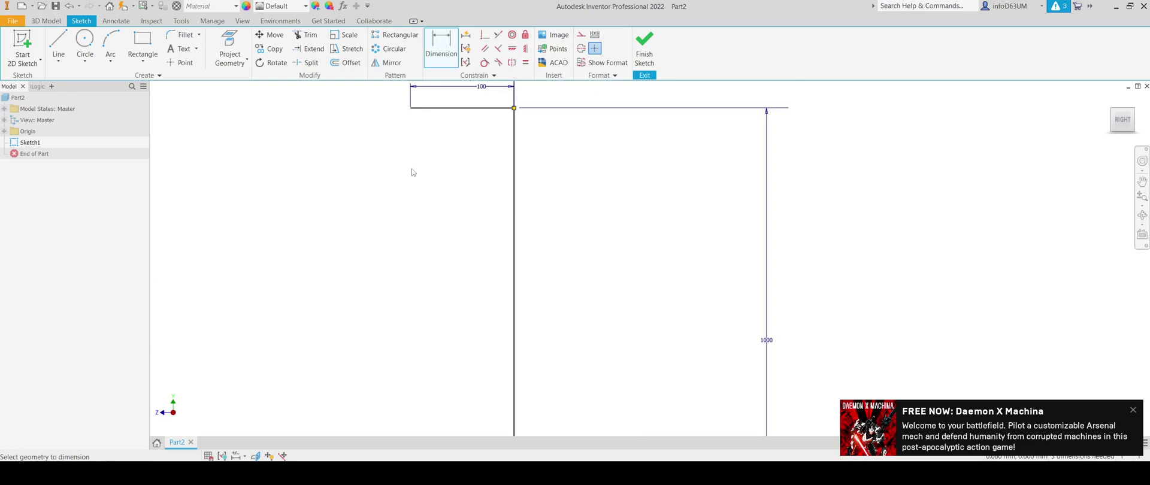
Apply an equal constraint between the upper and lower horizontal lines of the profile.
{"action": "left_click", "coordinate": [526, 67]}
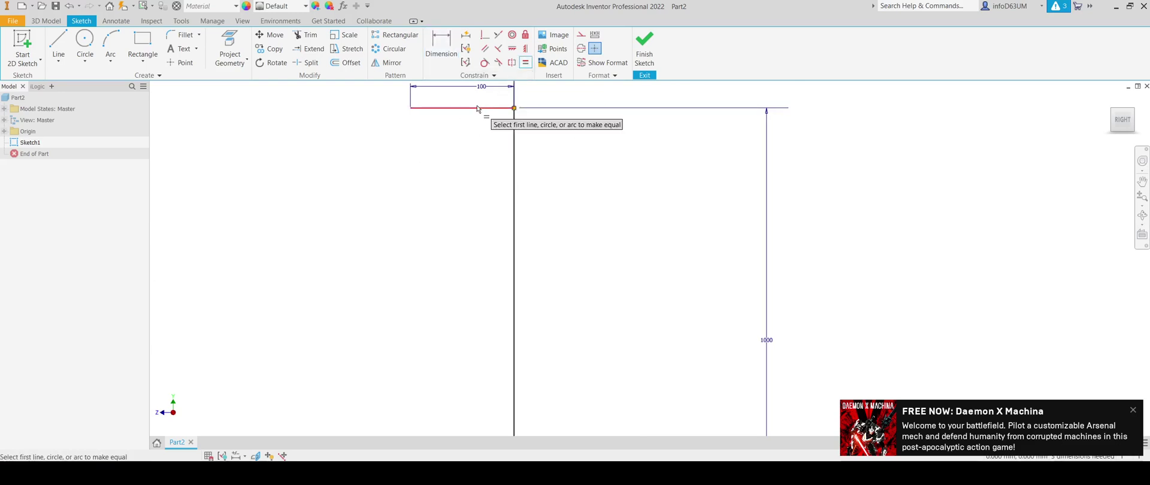
{"action": "left_click", "coordinate": [477, 107]}
{"action": "scroll", "coordinate": [458, 154], "scroll_direction": "down", "scroll_amount": 6}
{"action": "middle_click_drag", "start_coordinate": [453, 235], "coordinate": [436, 150]}
{"action": "left_click", "coordinate": [440, 272]}
{"action": "middle_click_drag", "start_coordinate": [463, 211], "coordinate": [453, 263]}
{"action": "key", "text": "Escape"}
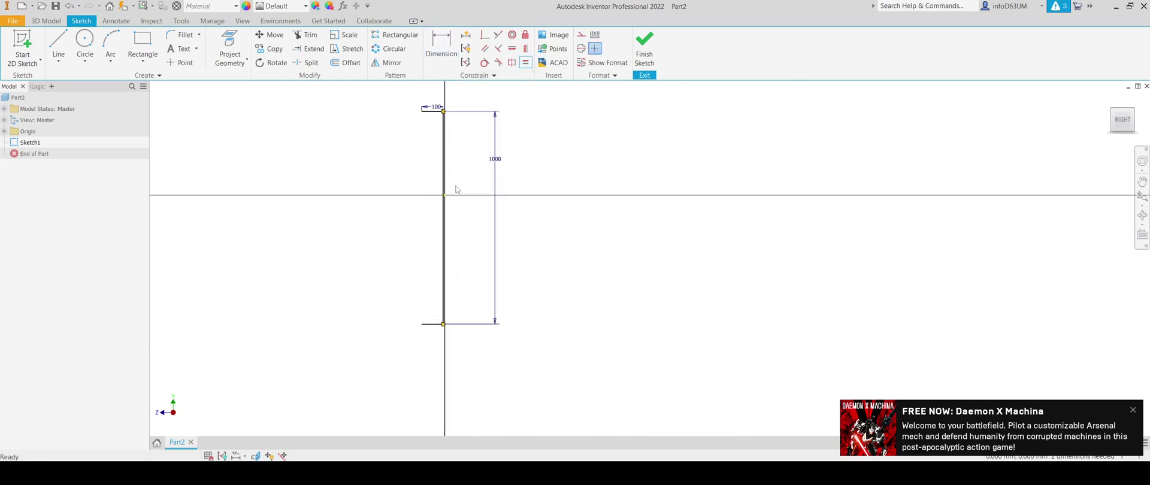
Constrain the midpoint of the vertical line coincident with the sketch origin.
{"action": "scroll", "coordinate": [448, 198], "scroll_direction": "up", "scroll_amount": 3}
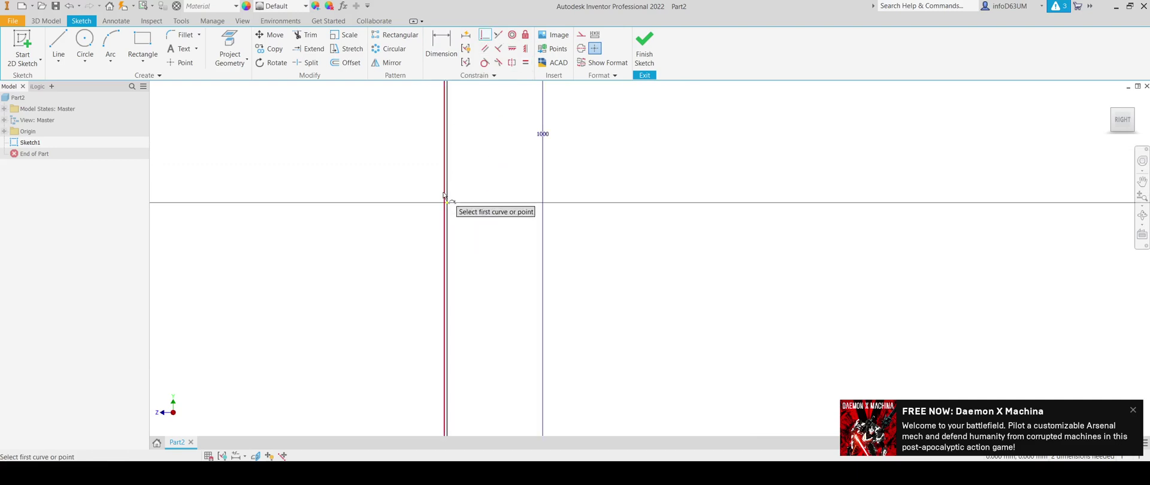
{"action": "left_click", "coordinate": [450, 208]}
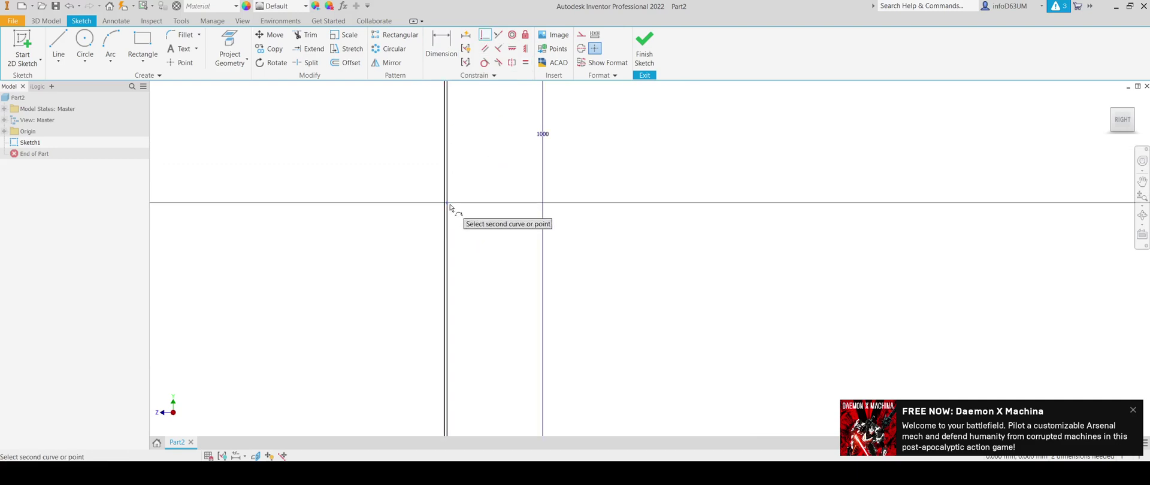
{"action": "left_click", "coordinate": [447, 245]}
{"action": "scroll", "coordinate": [433, 225], "scroll_direction": "down", "scroll_amount": 3}
{"action": "middle_click_drag", "start_coordinate": [434, 225], "coordinate": [438, 246]}
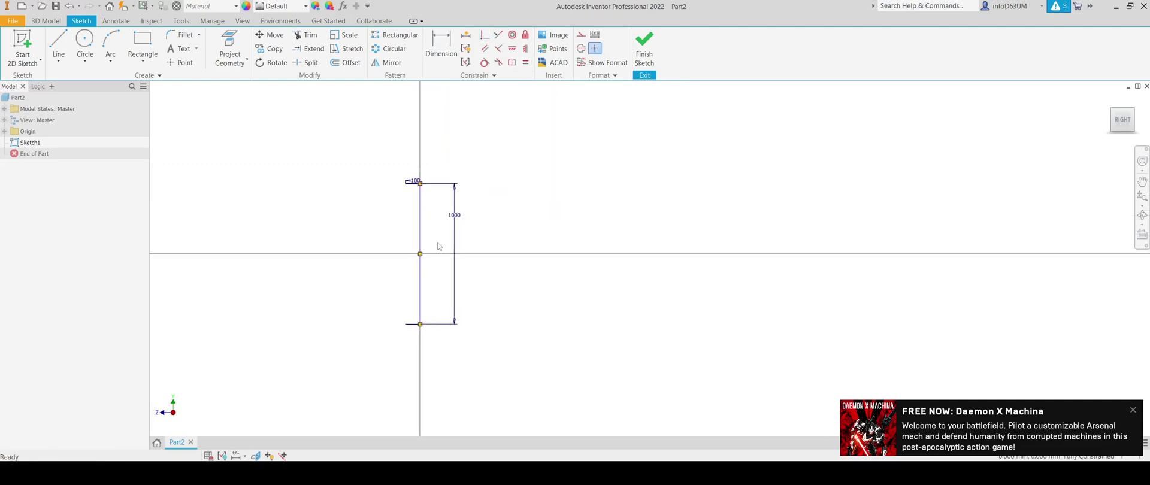
Dismiss the game promotion notification covering part of the canvas.
{"action": "left_click", "coordinate": [424, 217]}
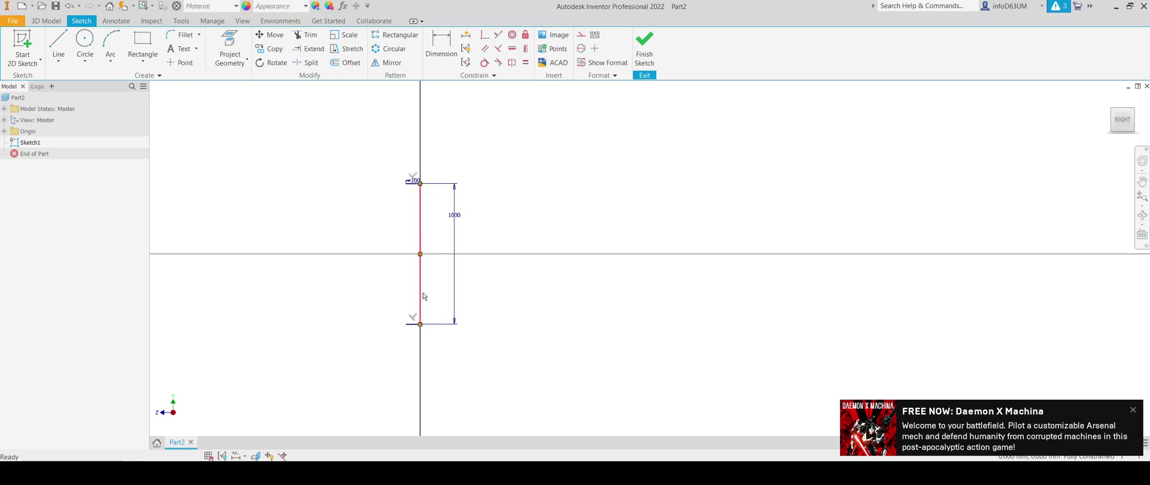
{"action": "left_click", "coordinate": [1131, 408]}
{"action": "left_click", "coordinate": [774, 308]}
Place two sketch points on the open side of the profile, one above the other, about 229 mm from the vertical line.
{"action": "scroll", "coordinate": [407, 214], "scroll_direction": "up", "scroll_amount": 5}
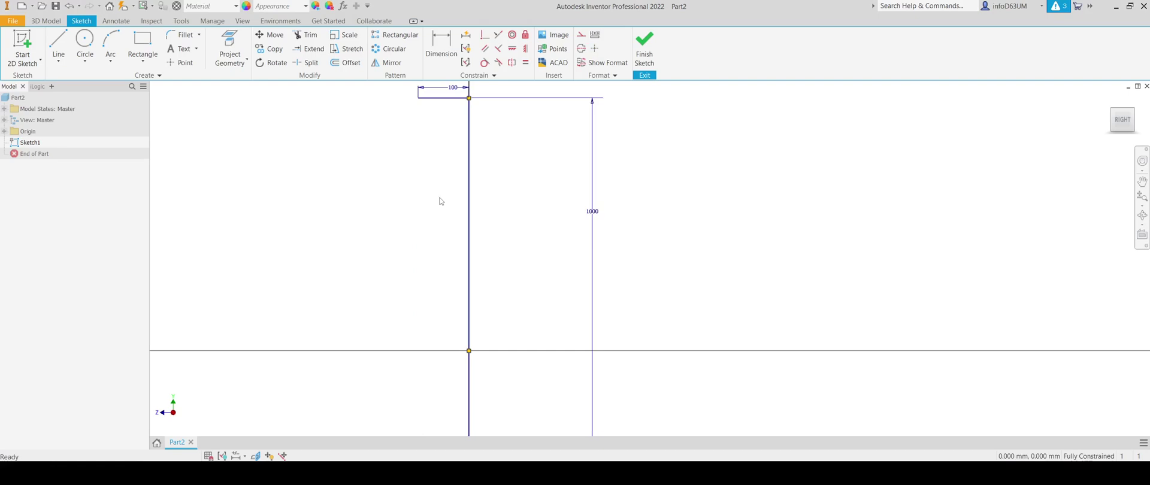
{"action": "middle_click_drag", "start_coordinate": [436, 122], "coordinate": [364, 150]}
{"action": "scroll", "coordinate": [369, 144], "scroll_direction": "down", "scroll_amount": 2}
{"action": "middle_click_drag", "start_coordinate": [353, 240], "coordinate": [351, 128]}
{"action": "middle_click_drag", "start_coordinate": [357, 259], "coordinate": [350, 347]}
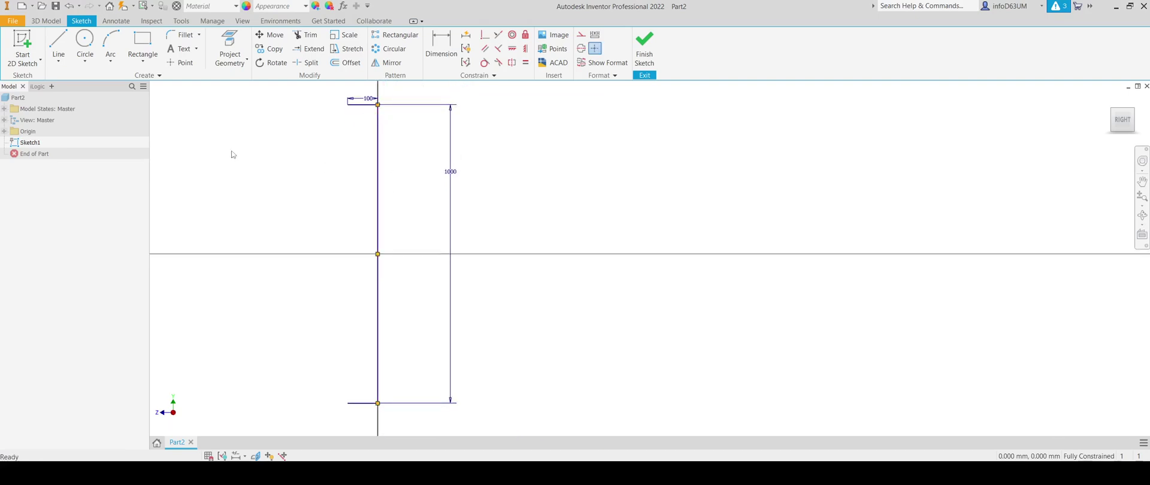
{"action": "middle_click_drag", "start_coordinate": [232, 151], "coordinate": [221, 163]}
{"action": "left_click", "coordinate": [182, 63]}
{"action": "left_click", "coordinate": [298, 176]}
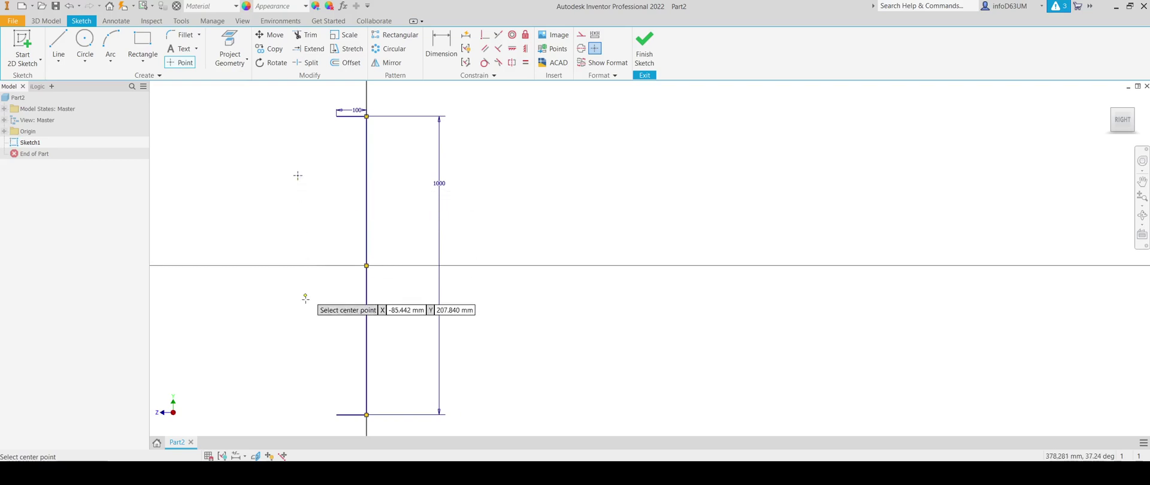
{"action": "left_click", "coordinate": [298, 363]}
{"action": "key", "text": "Escape"}
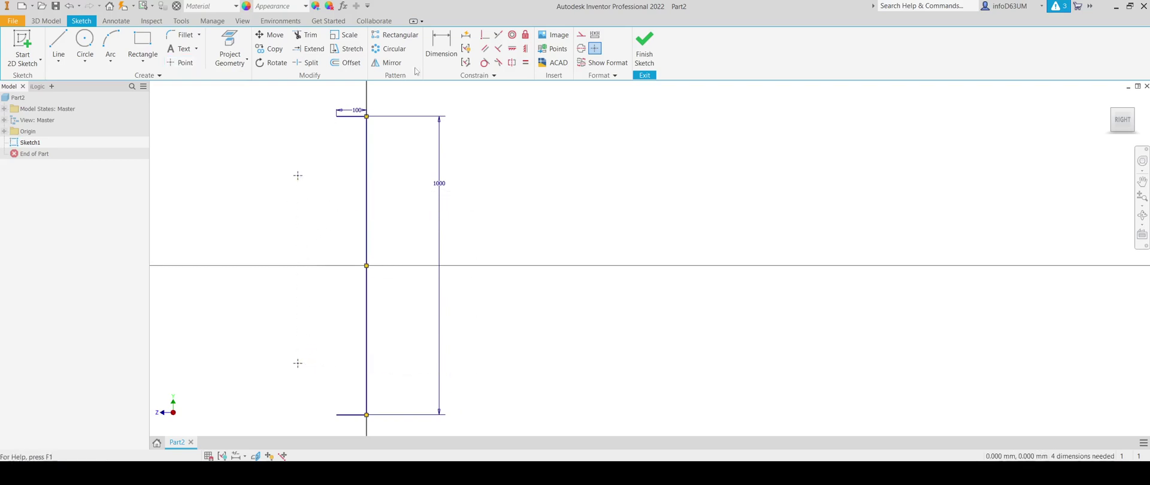
Dimension the upper point's horizontal distance from the vertical line as Top_Width=100.
{"action": "left_click", "coordinate": [441, 45]}
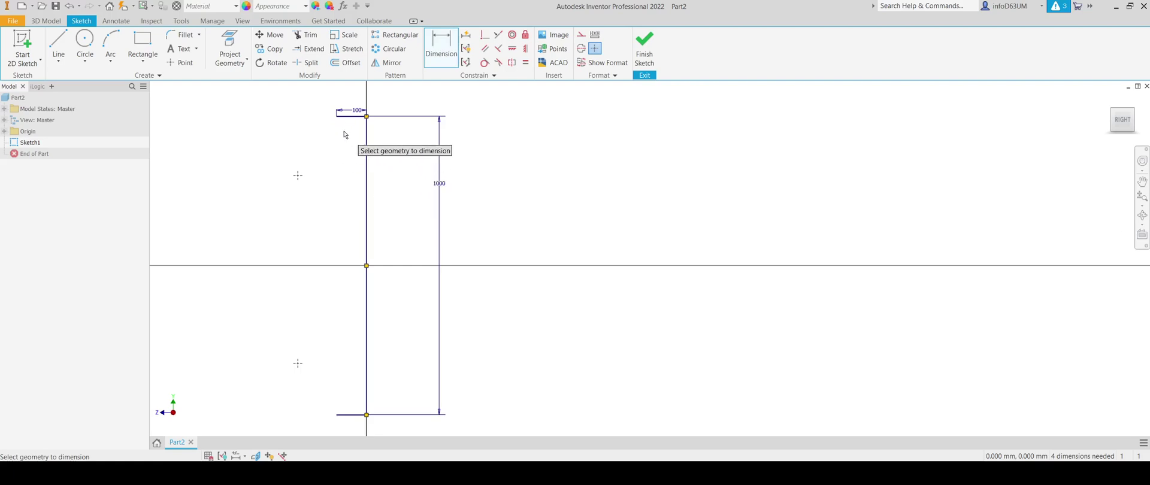
{"action": "middle_click_drag", "start_coordinate": [343, 154], "coordinate": [331, 190]}
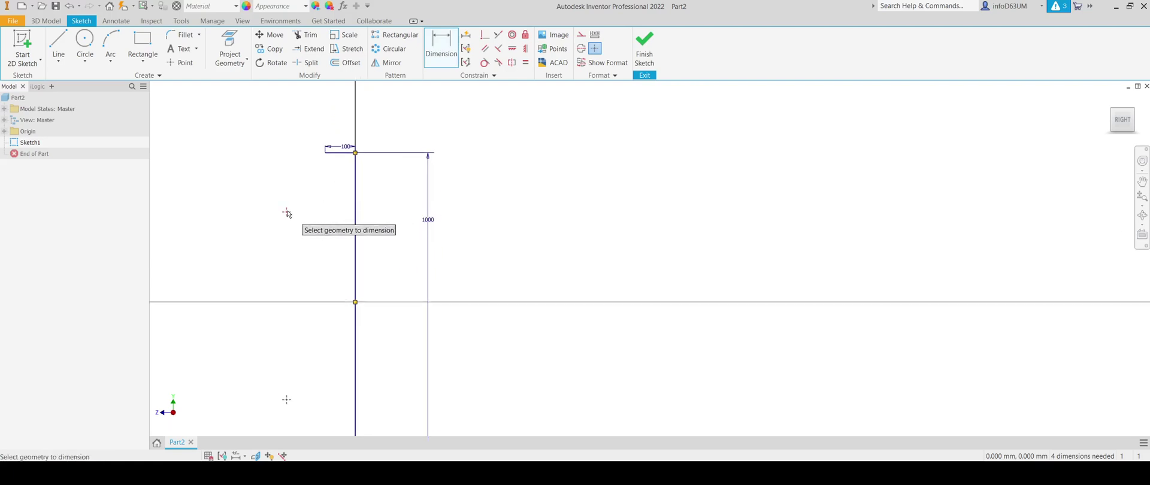
{"action": "left_click", "coordinate": [355, 217]}
{"action": "left_click", "coordinate": [287, 212]}
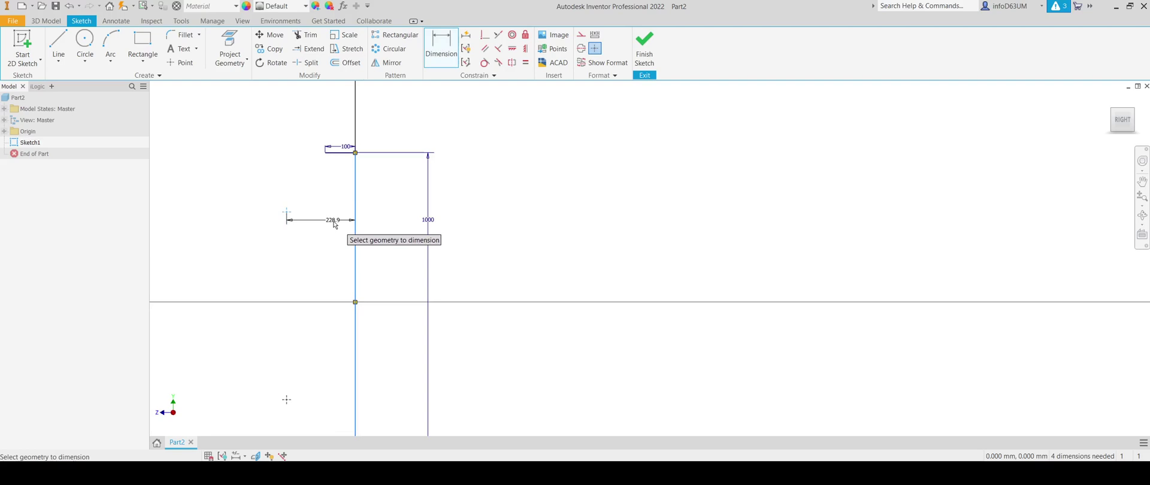
{"action": "left_click", "coordinate": [334, 225]}
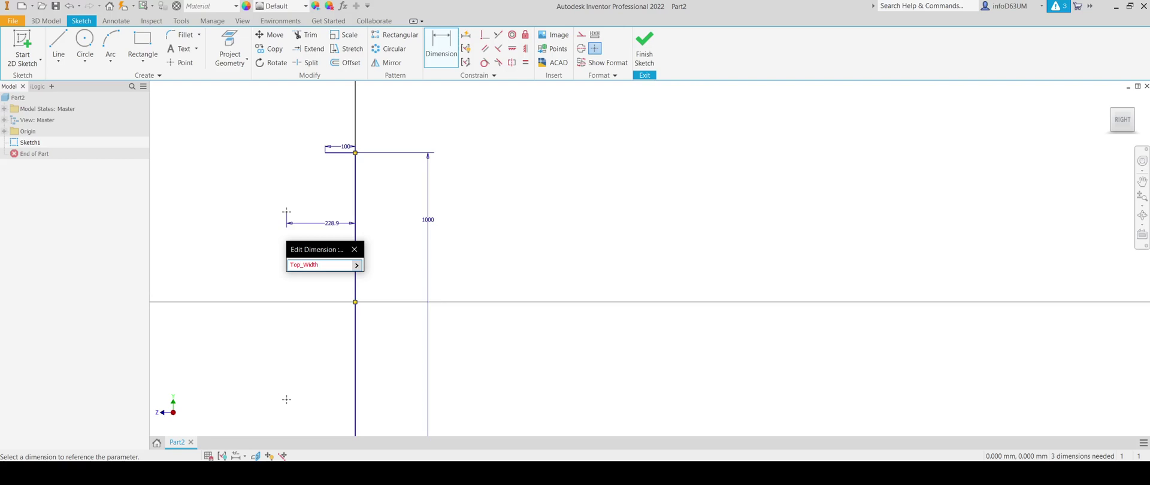
{"action": "type", "text": "Top_Width=100"}
{"action": "key", "text": "Return"}
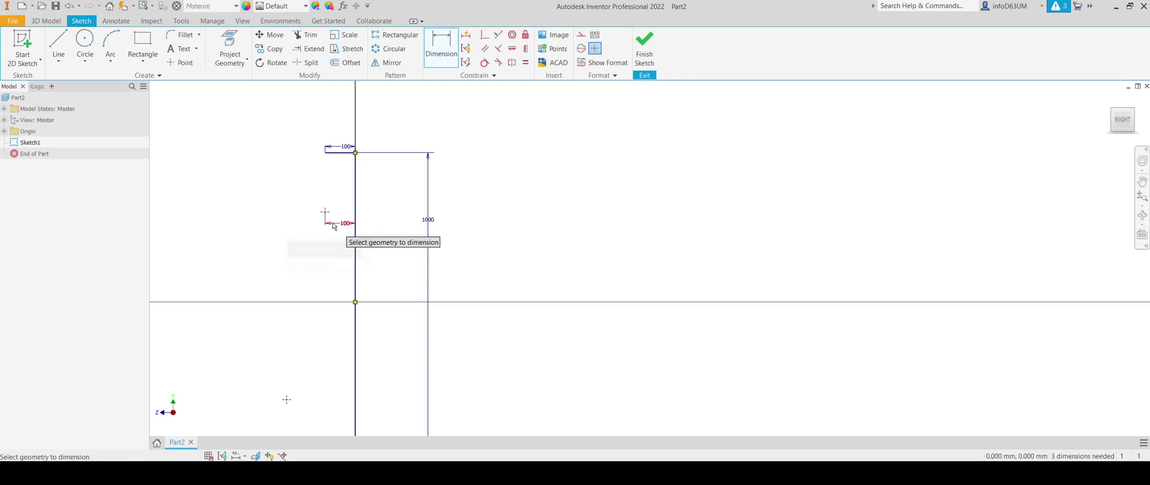
Dimension the lower point's horizontal distance from the vertical line as Bottom_Width=100.
{"action": "middle_click_drag", "start_coordinate": [286, 399], "coordinate": [272, 328]}
{"action": "left_click", "coordinate": [271, 328]}
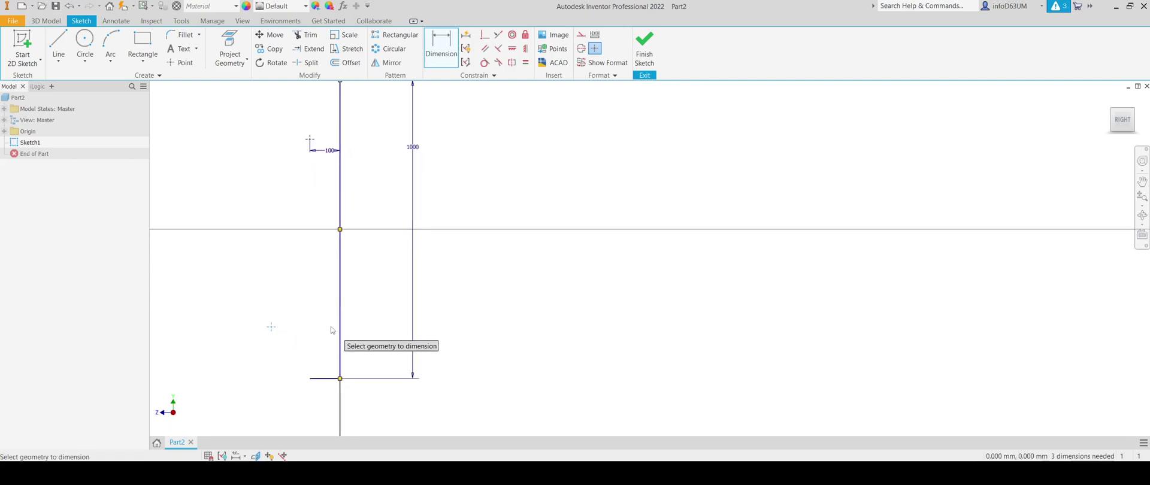
{"action": "left_click", "coordinate": [340, 323]}
{"action": "left_click", "coordinate": [318, 329]}
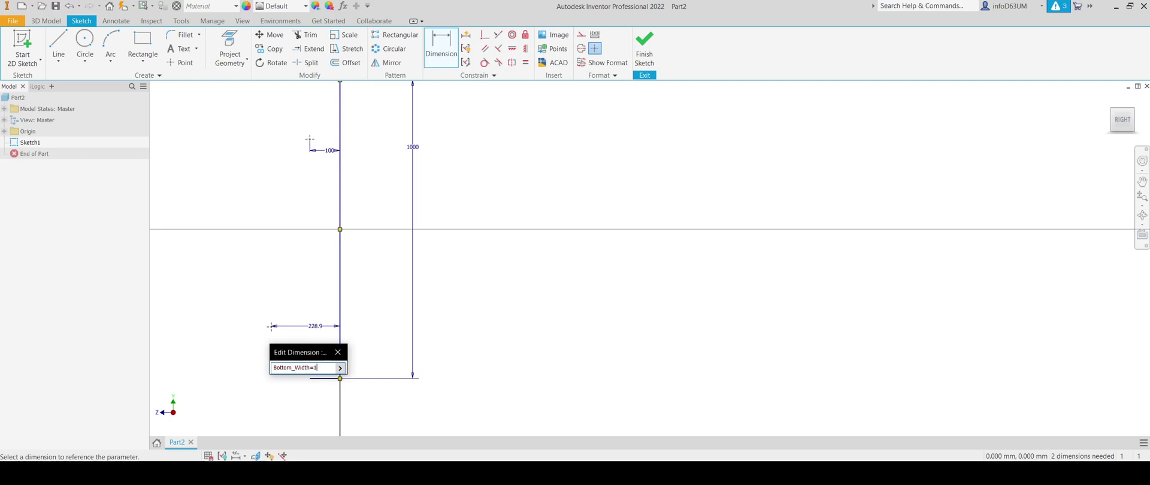
{"action": "type", "text": "00"}
{"action": "key", "text": "Return"}
{"action": "key", "text": "Escape"}
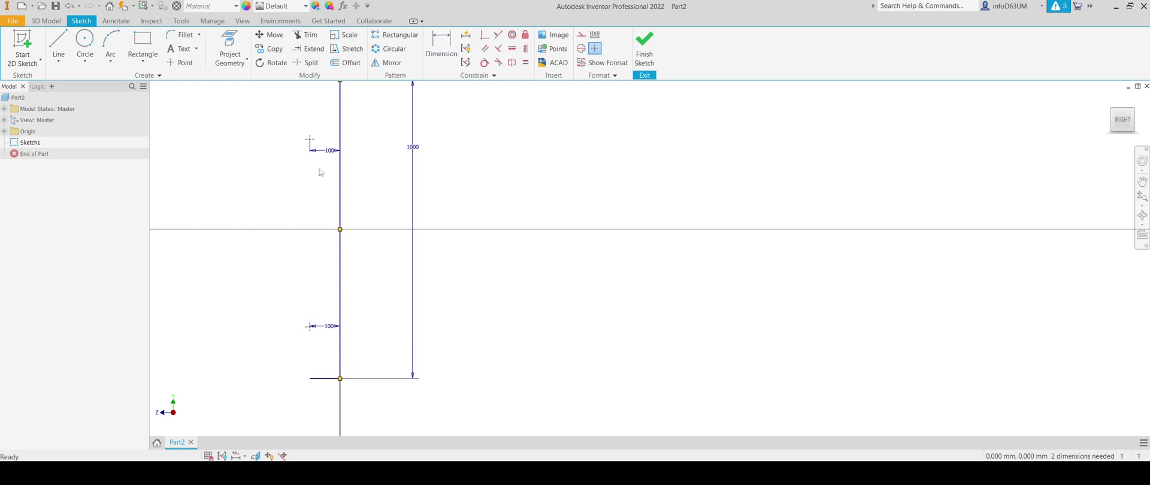
Dimension the upper point's vertical distance from the top line as d0/4, referencing the overall height dimension.
{"action": "middle_click_drag", "start_coordinate": [320, 242], "coordinate": [321, 268]}
{"action": "key", "text": "d"}
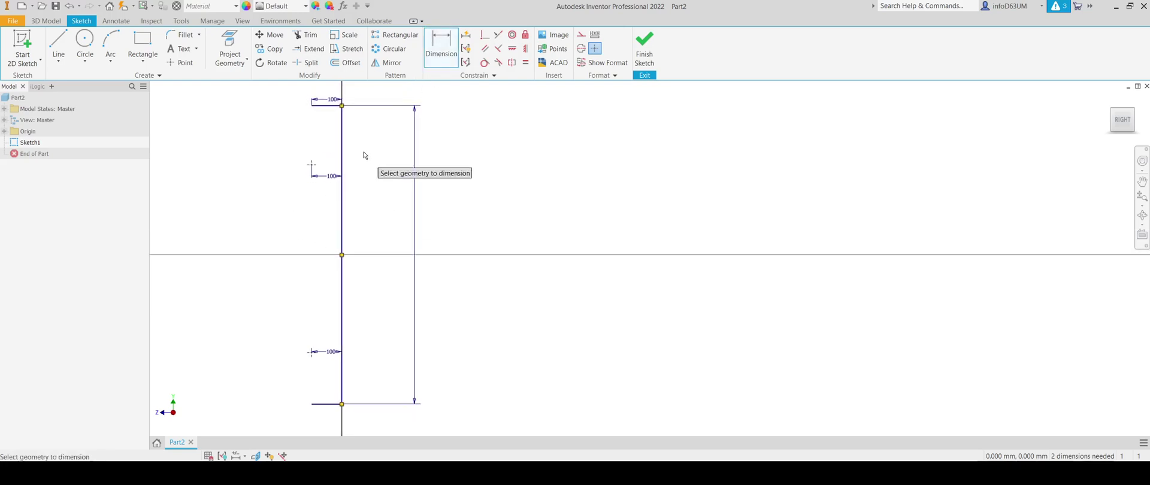
{"action": "middle_click_drag", "start_coordinate": [317, 106], "coordinate": [315, 157]}
{"action": "left_click", "coordinate": [317, 160]}
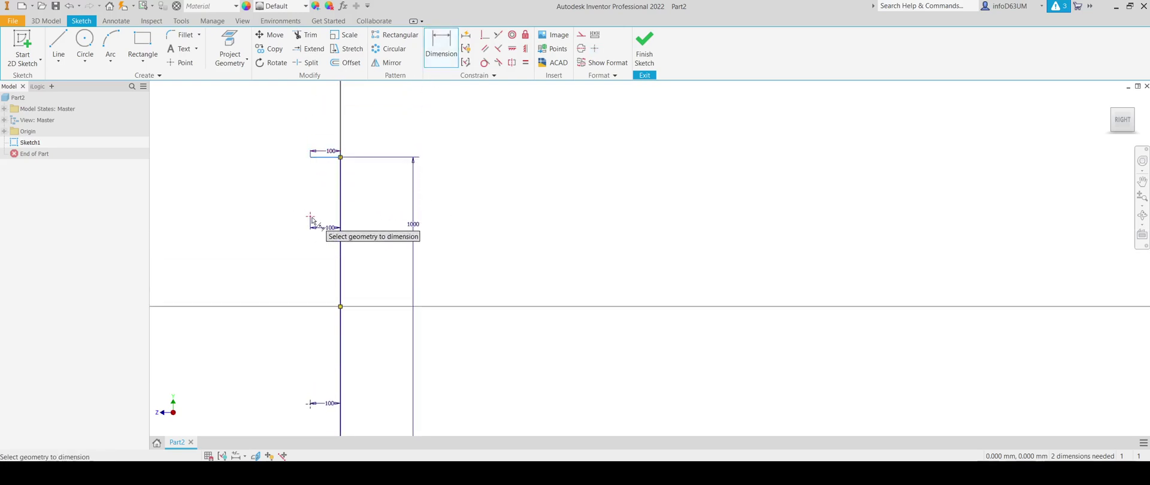
{"action": "left_click", "coordinate": [311, 216]}
{"action": "left_click", "coordinate": [279, 210]}
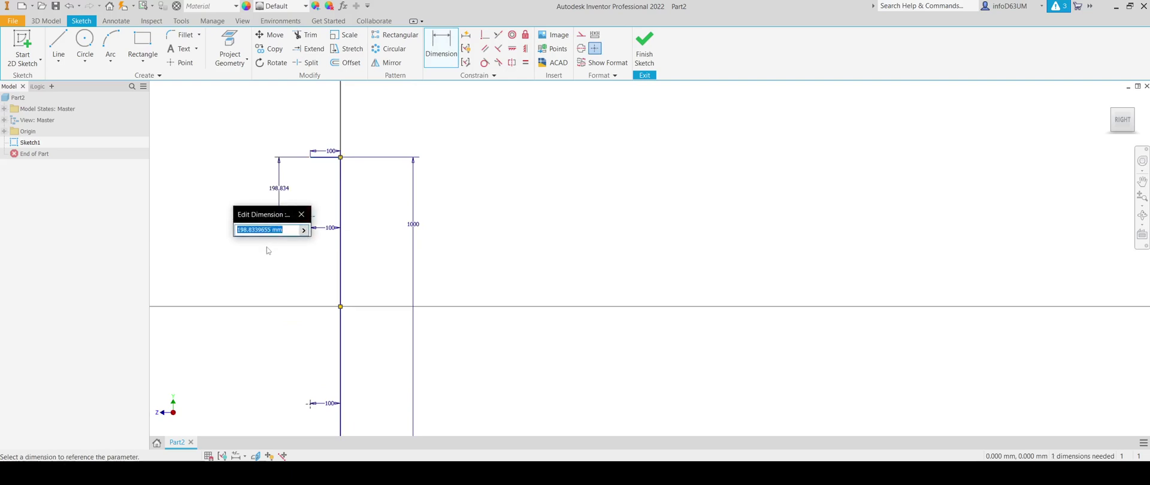
{"action": "left_click", "coordinate": [409, 256]}
{"action": "middle_click_drag", "start_coordinate": [406, 256], "coordinate": [383, 224]}
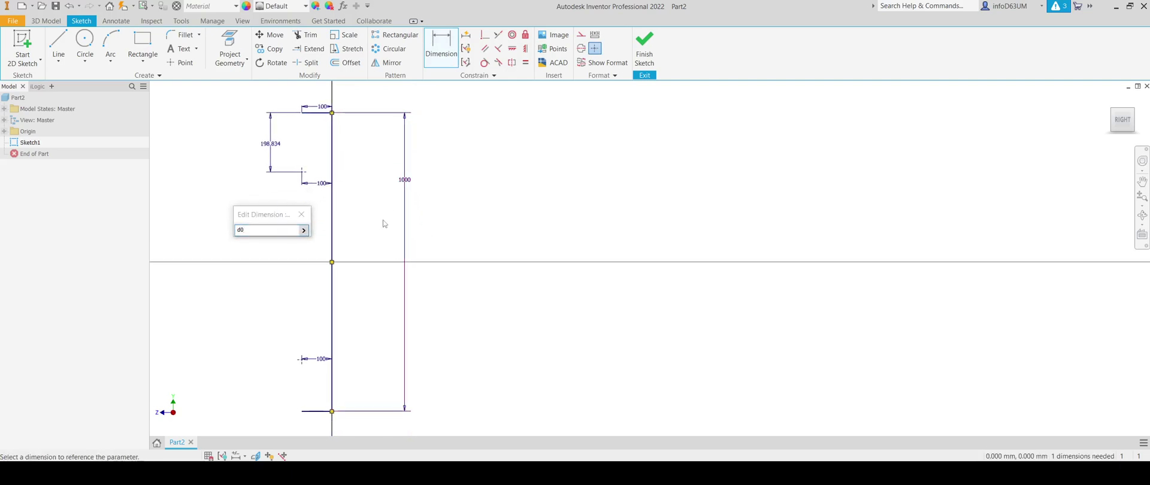
{"action": "left_click", "coordinate": [252, 230]}
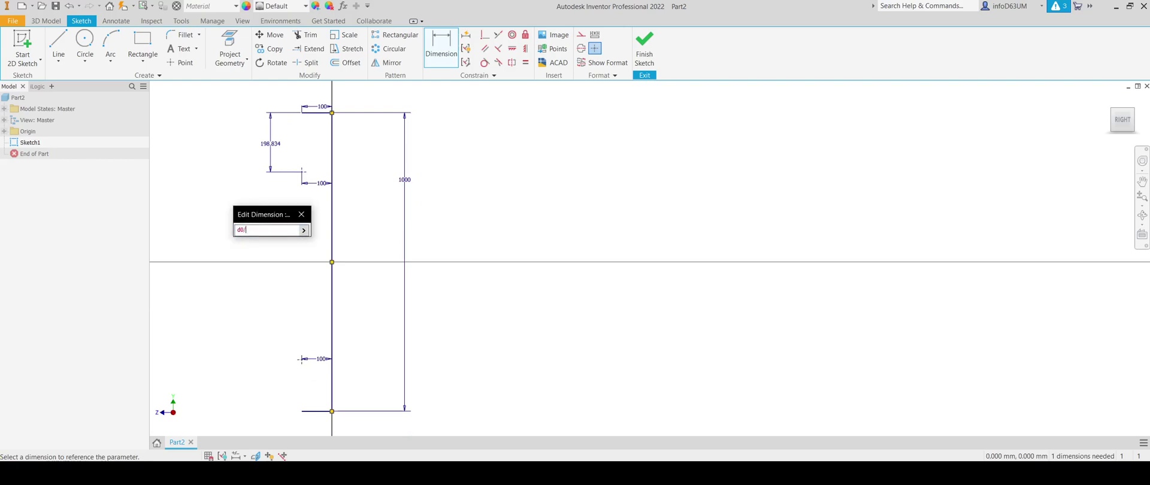
{"action": "type", "text": "/4"}
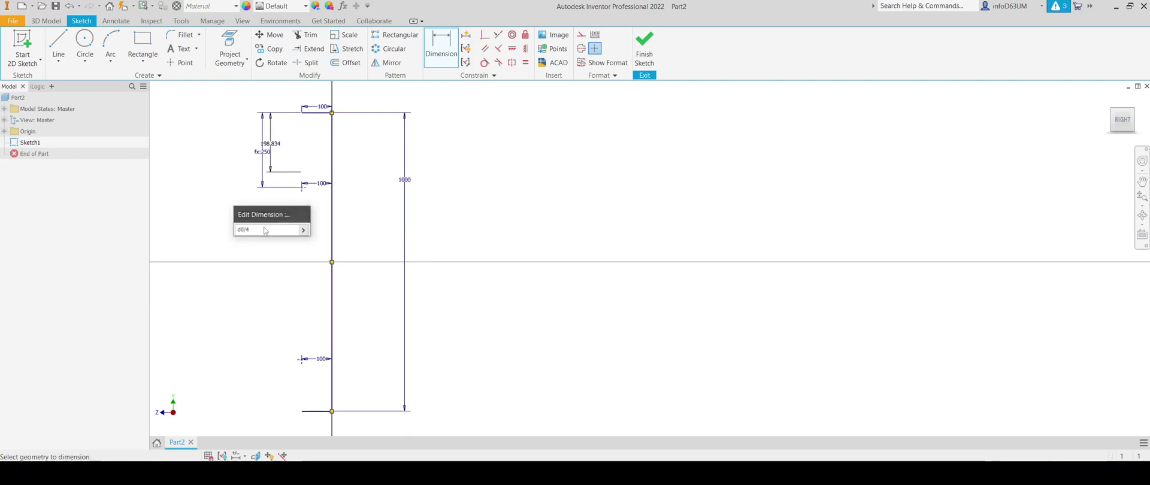
{"action": "key", "text": "Return"}
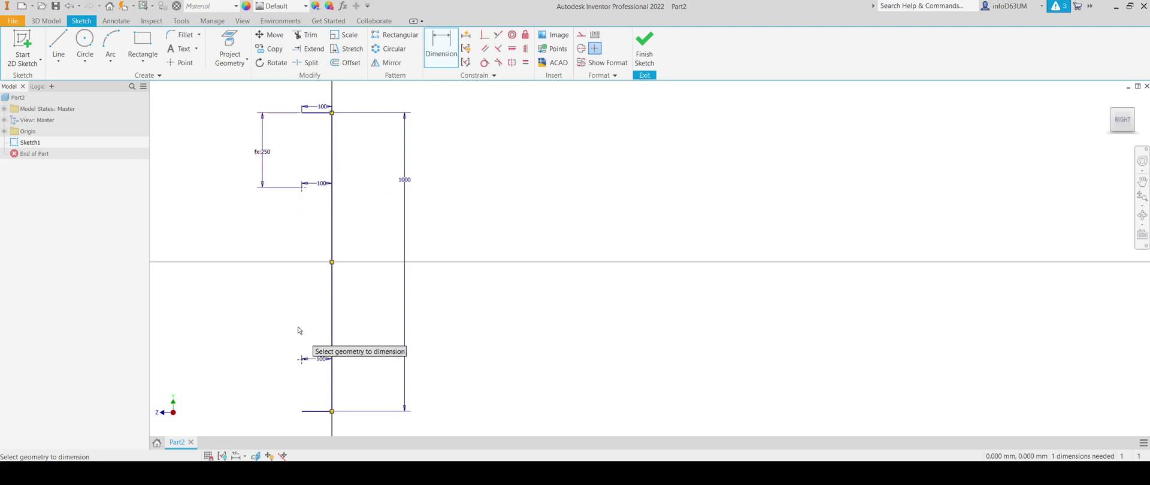
Dimension the lower point's vertical distance from the bottom line as d0/4, referencing the overall height dimension.
{"action": "middle_click_drag", "start_coordinate": [303, 338], "coordinate": [292, 313]}
{"action": "left_click", "coordinate": [298, 377]}
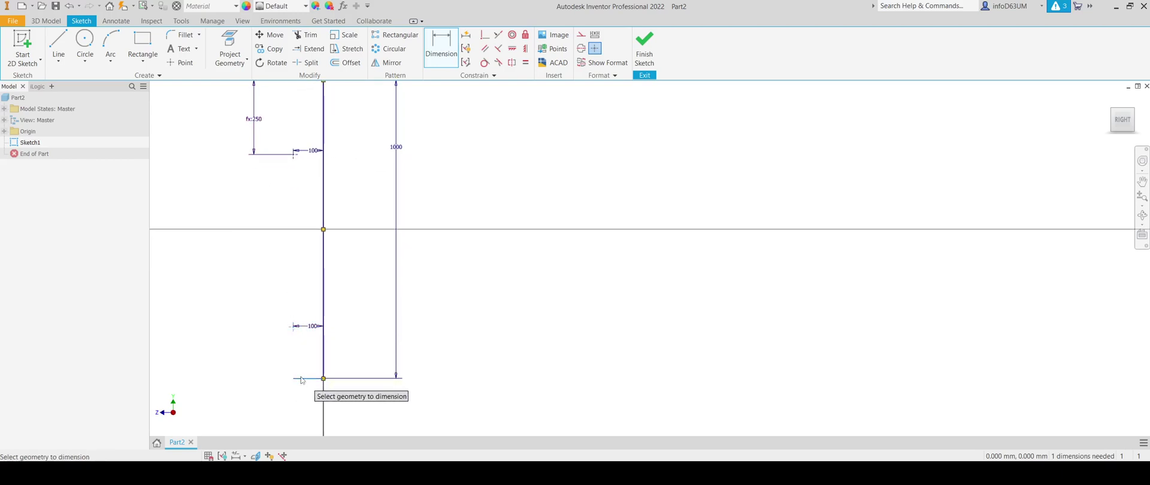
{"action": "left_click", "coordinate": [302, 326]}
{"action": "left_click", "coordinate": [257, 350]}
{"action": "left_click", "coordinate": [395, 160]}
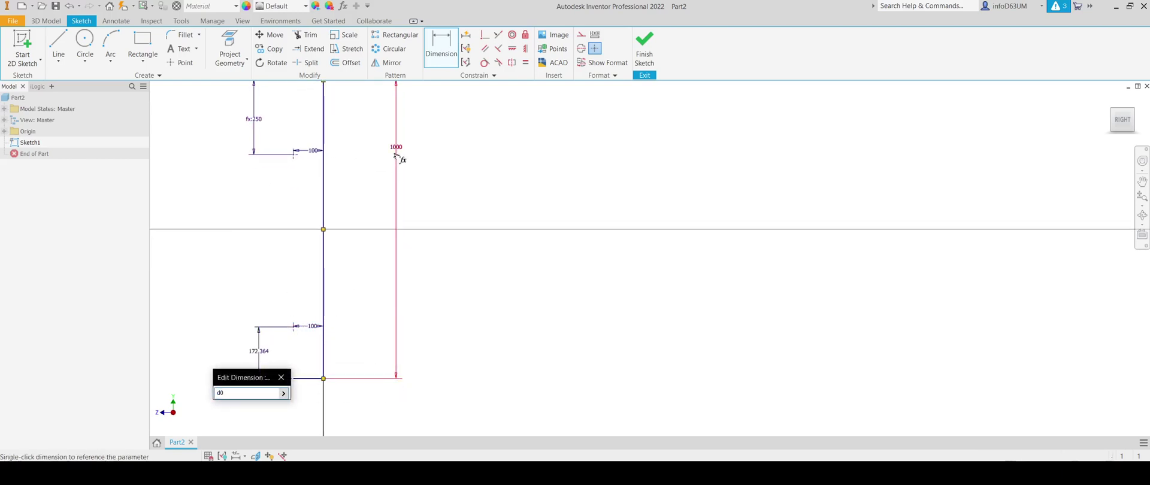
{"action": "type", "text": "/4"}
{"action": "key", "text": "Return"}
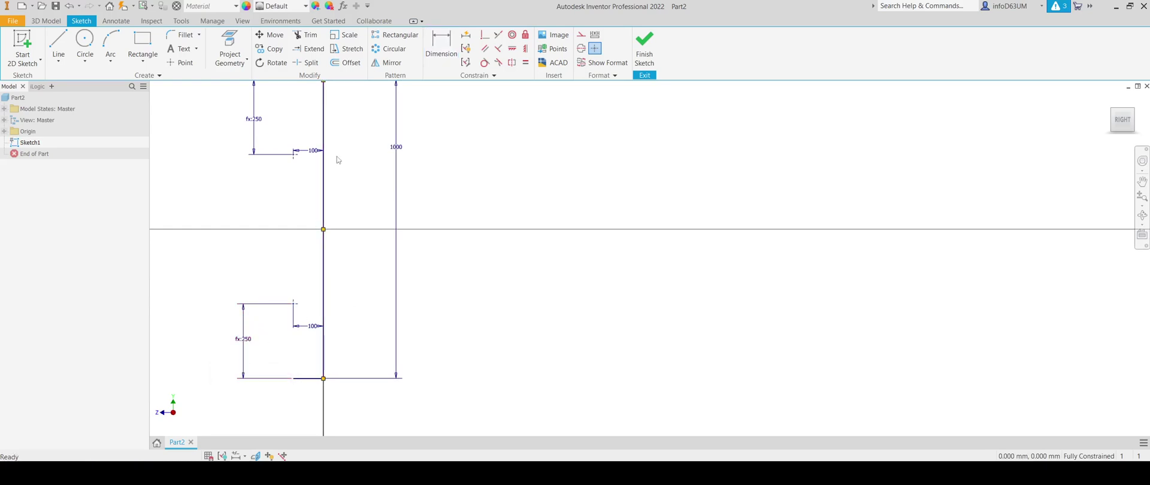
Test the overall height dimension at 1500 mm and 100 mm, and restore it to 1000 mm.
{"action": "mouse_move", "coordinate": [337, 160]}
{"action": "middle_mouse_down"}
{"action": "mouse_move", "coordinate": [318, 254]}
{"action": "mouse_move", "coordinate": [318, 241]}
{"action": "middle_mouse_up"}
{"action": "double_click", "coordinate": [379, 230]}
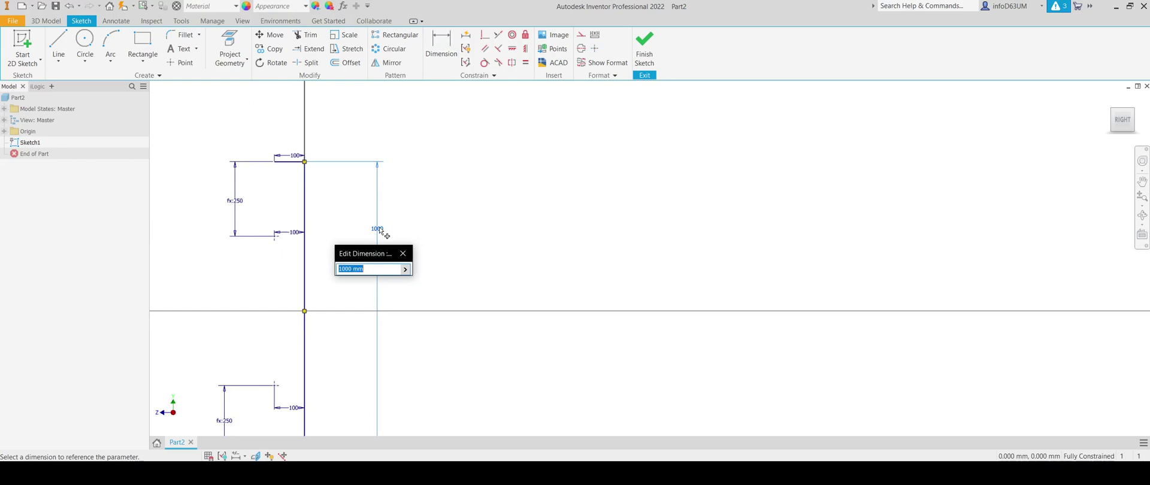
{"action": "type", "text": "1500"}
{"action": "key", "text": "Return"}
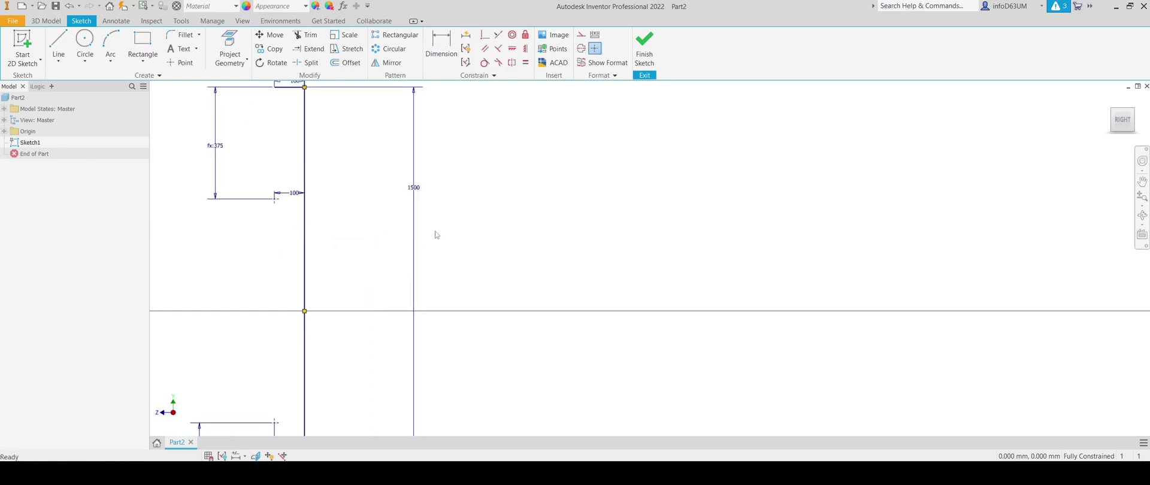
{"action": "double_click", "coordinate": [419, 191]}
{"action": "type", "text": "100"}
{"action": "key", "text": "Return"}
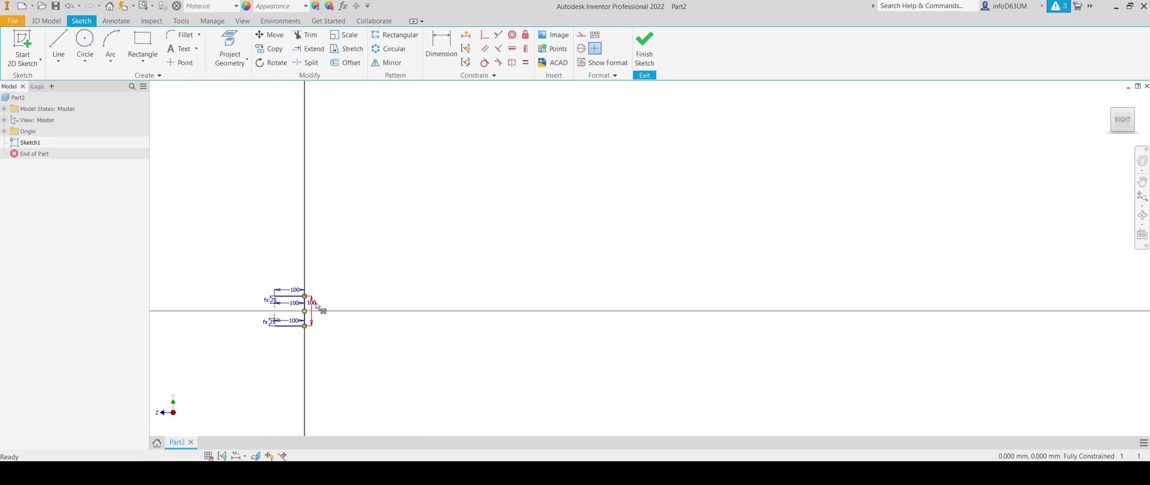
{"action": "double_click", "coordinate": [314, 304]}
{"action": "type", "text": "110"}
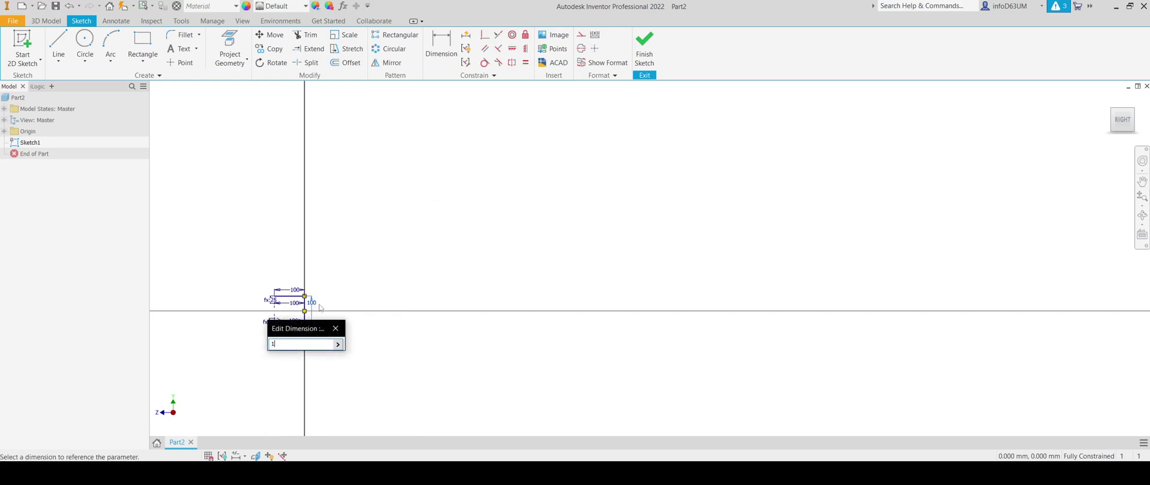
{"action": "key", "text": "Return"}
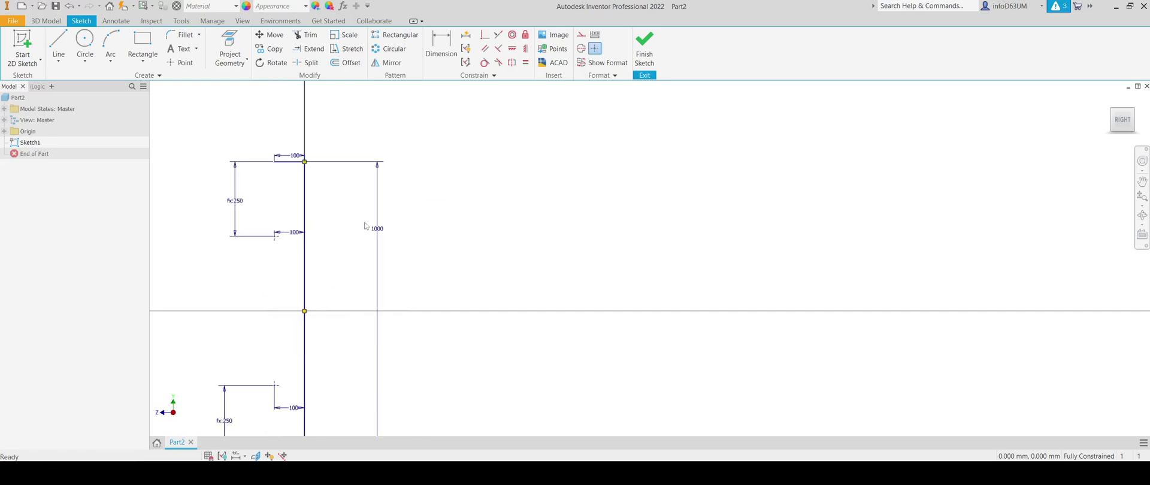
Finish the profile sketch and reopen it for editing.
{"action": "middle_click_drag", "start_coordinate": [363, 222], "coordinate": [399, 212]}
{"action": "left_click", "coordinate": [643, 47]}
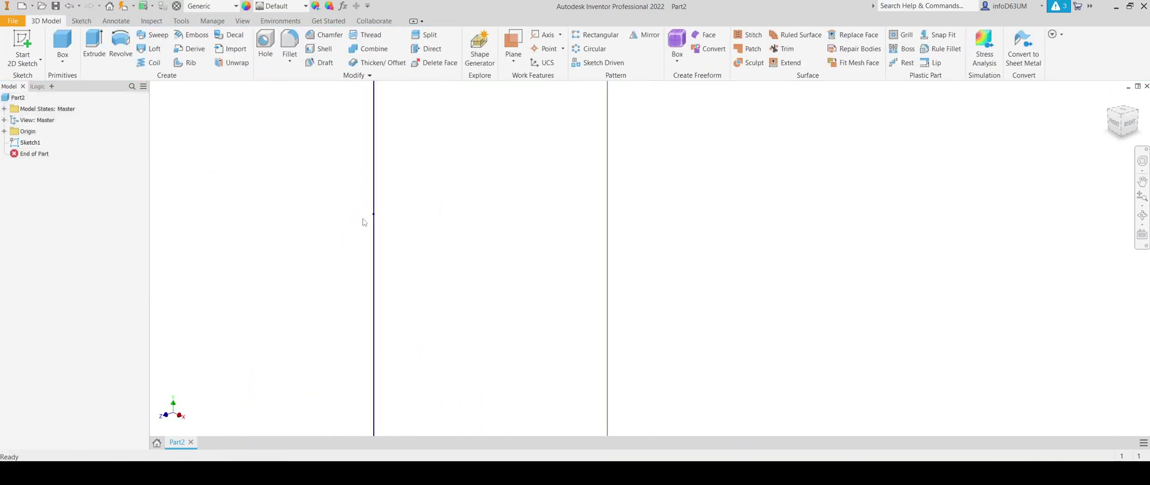
{"action": "left_click", "coordinate": [394, 179]}
{"action": "left_click", "coordinate": [437, 174]}
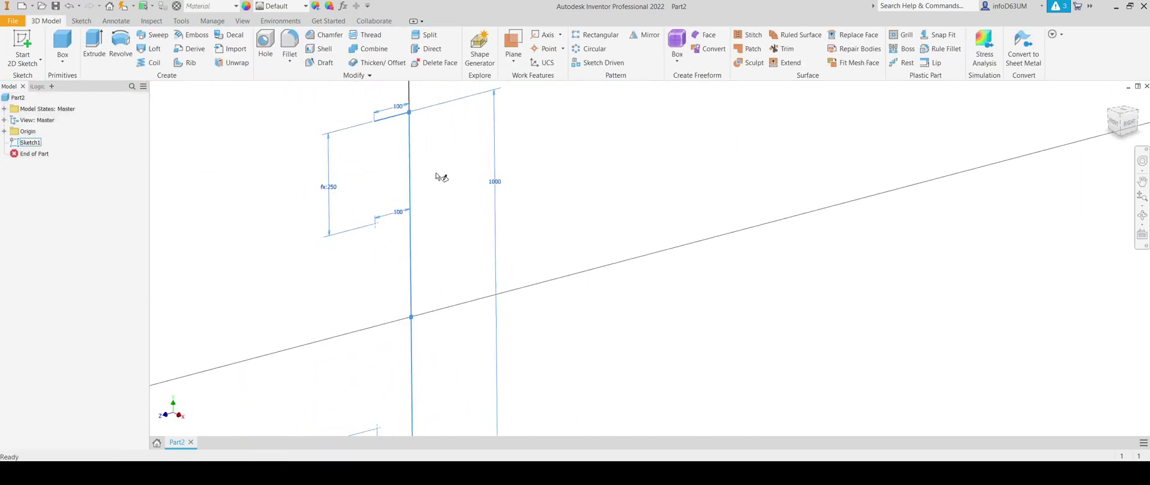
{"action": "left_click", "coordinate": [475, 174]}
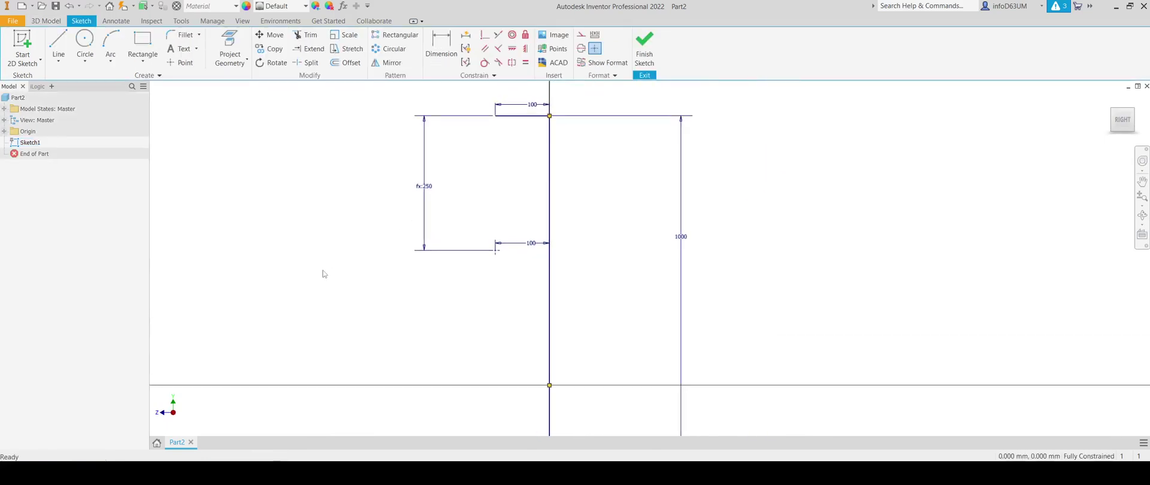
Draw an interpolation spline from the top line's open end through both sketch points to the bottom line's open end, and finish the sketch.
{"action": "left_click", "coordinate": [58, 61]}
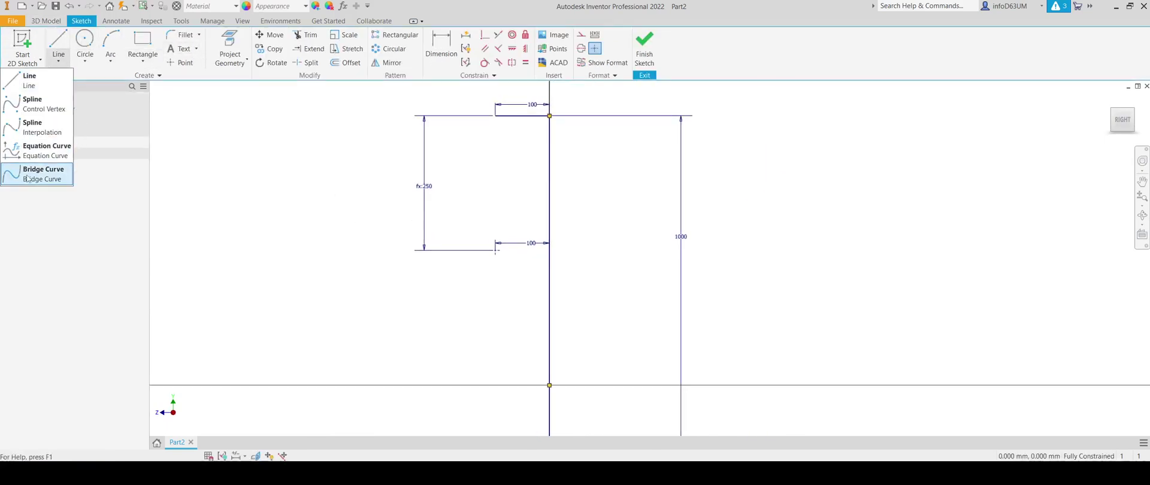
{"action": "left_click", "coordinate": [37, 134]}
{"action": "left_click", "coordinate": [496, 115]}
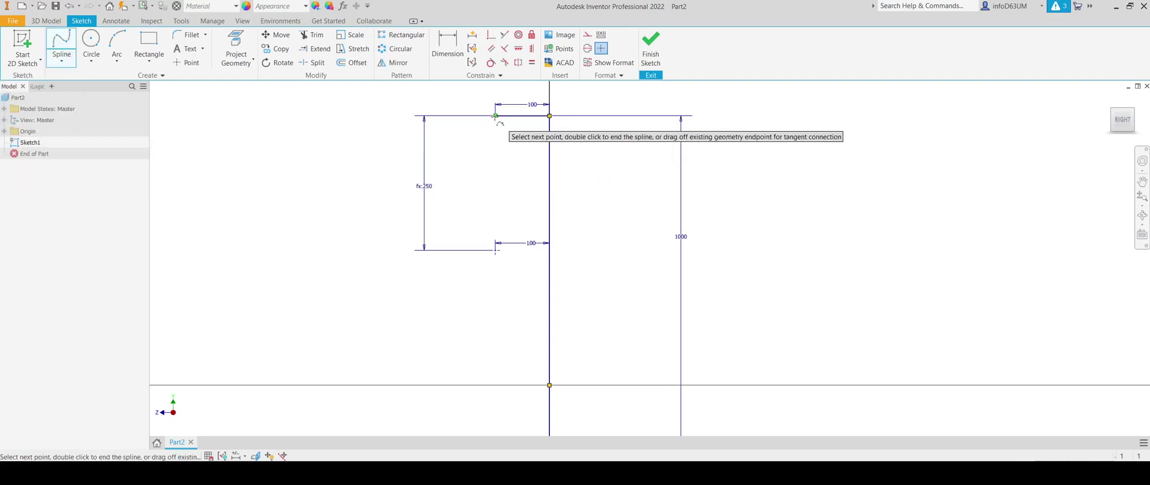
{"action": "left_click", "coordinate": [495, 250]}
{"action": "middle_click_drag", "start_coordinate": [472, 329], "coordinate": [441, 151]}
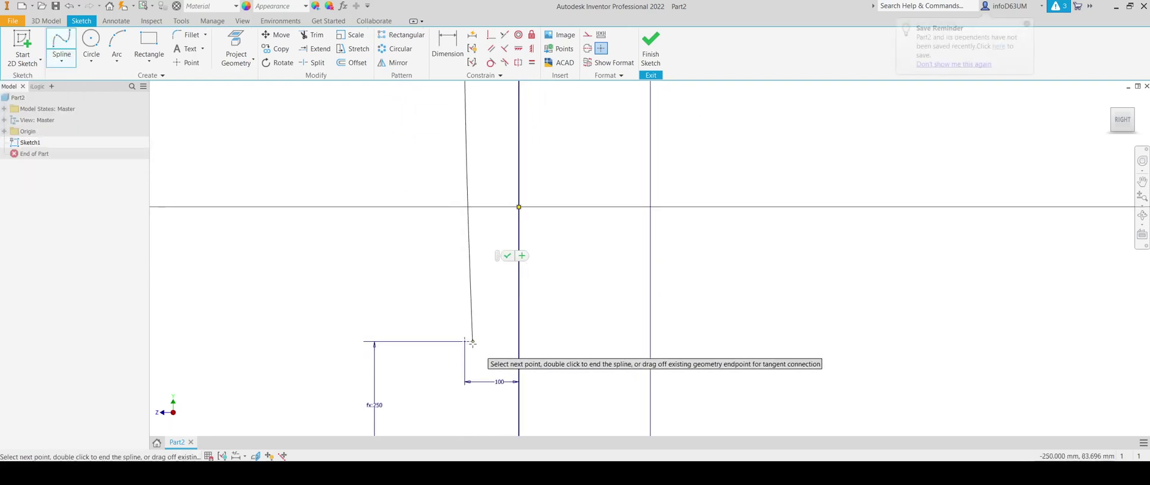
{"action": "left_click", "coordinate": [465, 342]}
{"action": "middle_click_drag", "start_coordinate": [365, 334], "coordinate": [333, 162]}
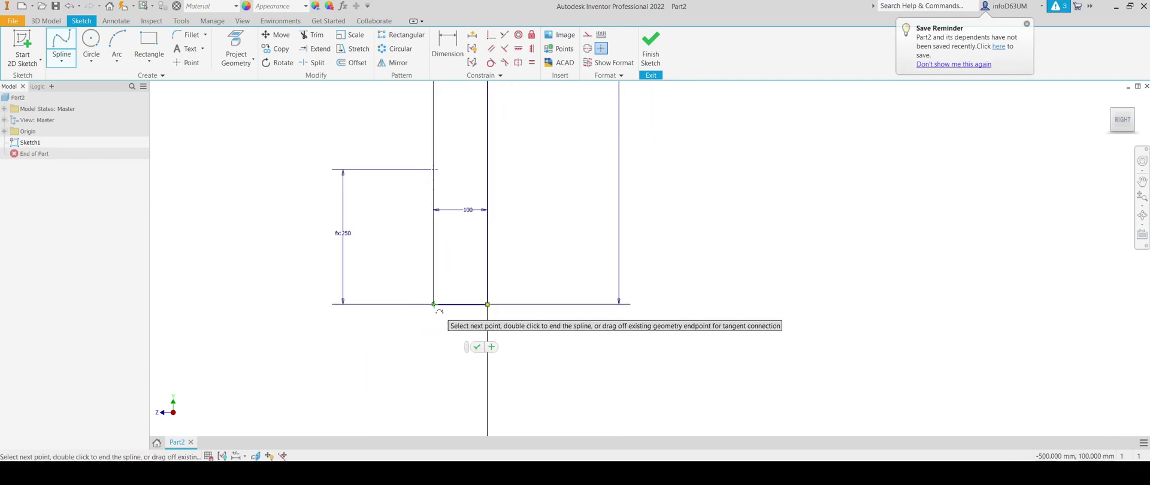
{"action": "left_click", "coordinate": [434, 305]}
{"action": "middle_click_drag", "start_coordinate": [381, 193], "coordinate": [344, 290]}
{"action": "left_click", "coordinate": [447, 310]}
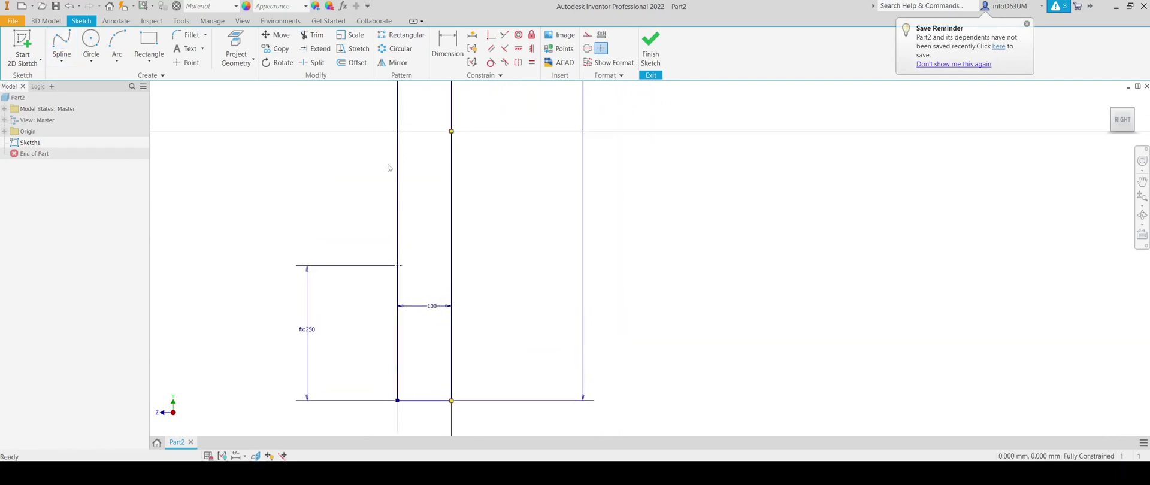
{"action": "middle_click_drag", "start_coordinate": [390, 166], "coordinate": [366, 259]}
{"action": "left_click", "coordinate": [650, 52]}
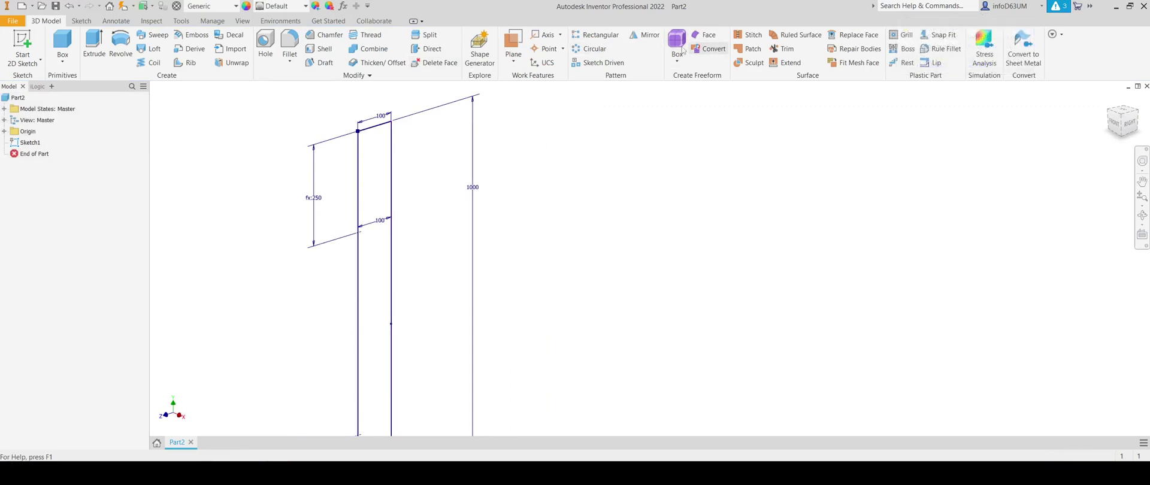
{"action": "middle_click_drag", "start_coordinate": [380, 207], "coordinate": [364, 182]}
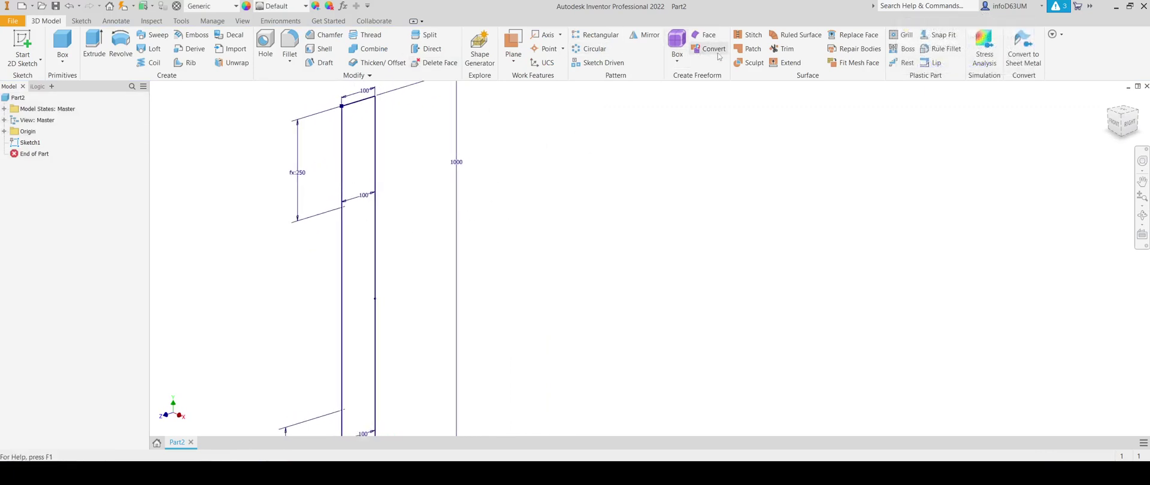
{"action": "scroll", "coordinate": [425, 239], "scroll_direction": "down", "scroll_amount": 5}
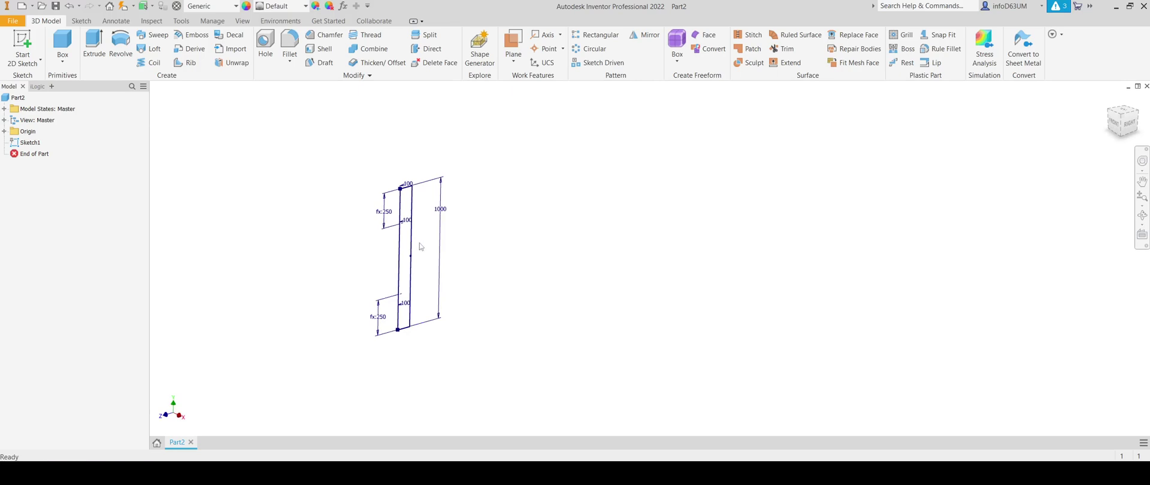
{"action": "scroll", "coordinate": [410, 246], "scroll_direction": "up", "scroll_amount": 3}
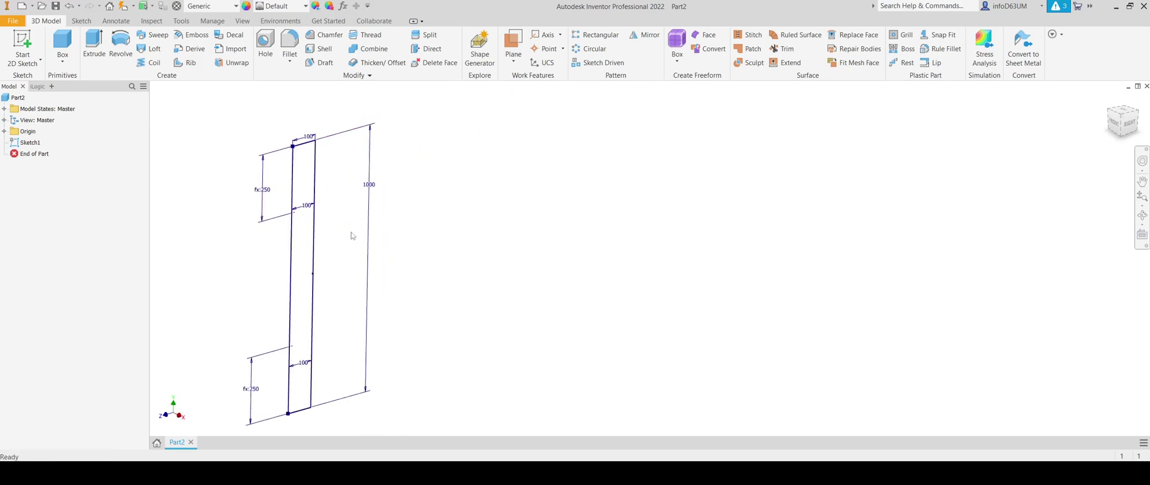
{"action": "mouse_move", "coordinate": [359, 242]}
{"action": "middle_mouse_down", "text": "shift"}
{"action": "mouse_move", "coordinate": [401, 214]}
{"action": "mouse_move", "coordinate": [395, 228]}
{"action": "mouse_move", "coordinate": [315, 185]}
{"action": "middle_mouse_up", "text": "shift"}
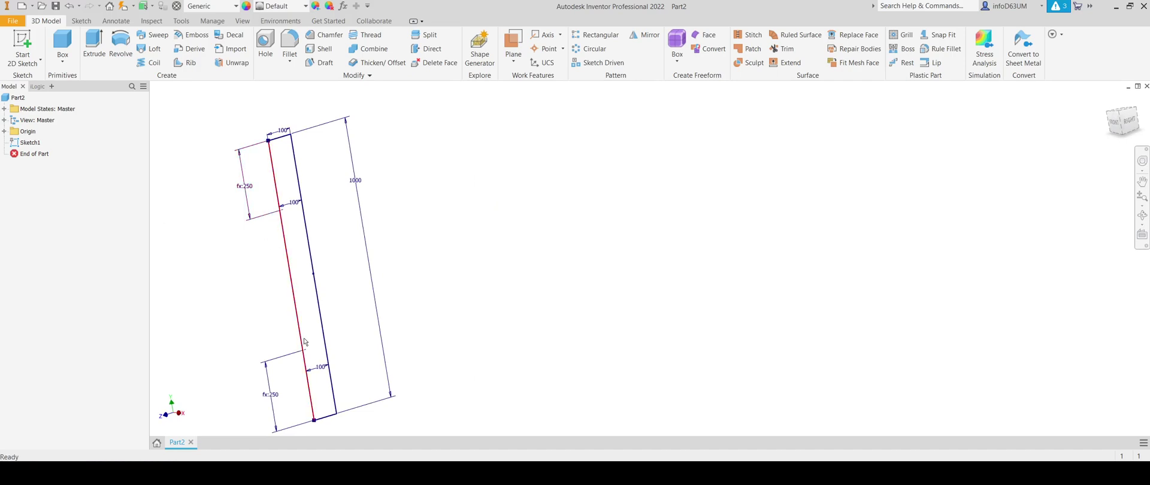
{"action": "scroll", "coordinate": [292, 316], "scroll_direction": "down", "scroll_amount": 2}
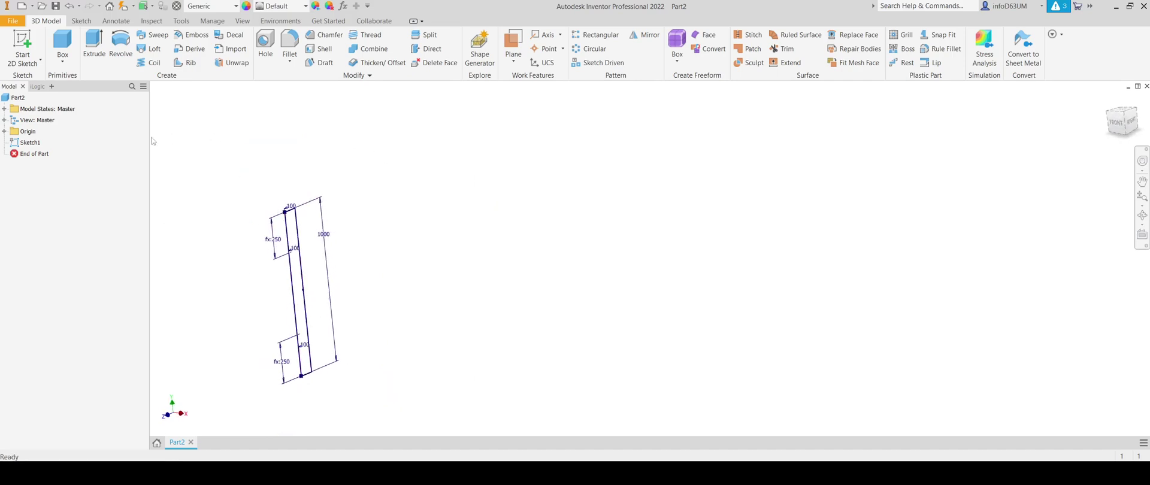
{"action": "left_click", "coordinate": [37, 142]}
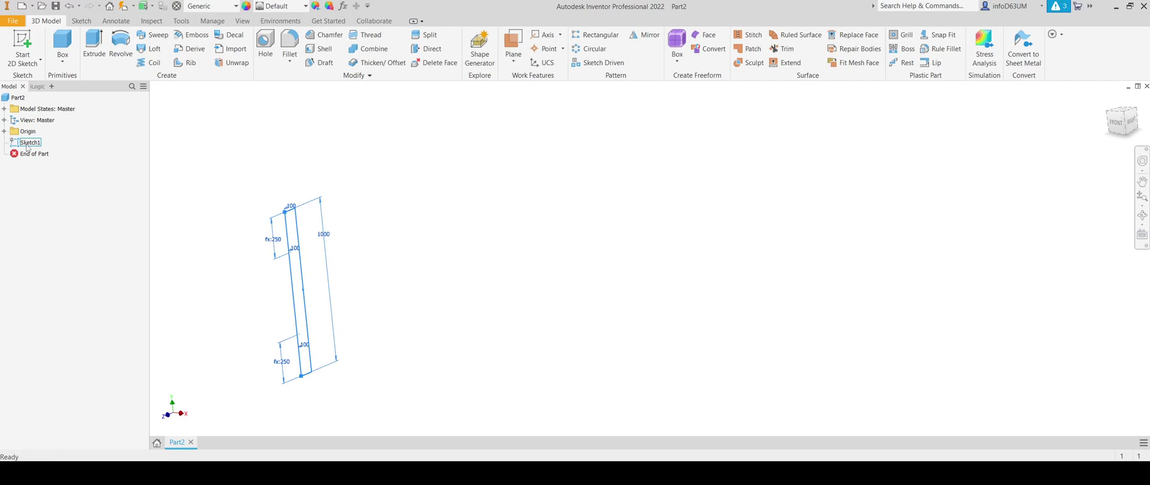
{"action": "right_click", "coordinate": [37, 141]}
{"action": "left_click", "coordinate": [52, 168]}
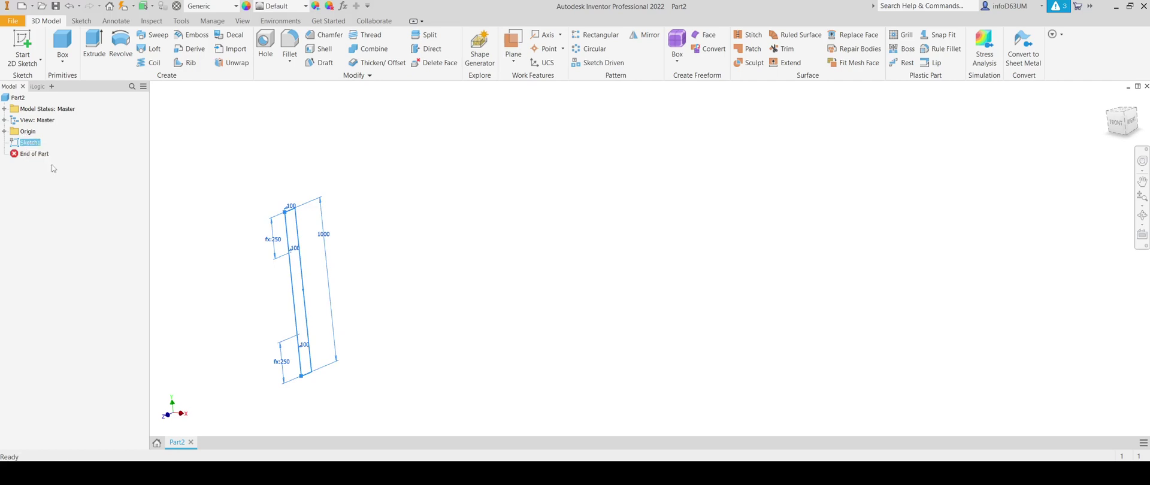
List the part's origin geometry and examine how the YZ Plane lies relative to the profile sketch.
{"action": "left_click", "coordinate": [4, 131]}
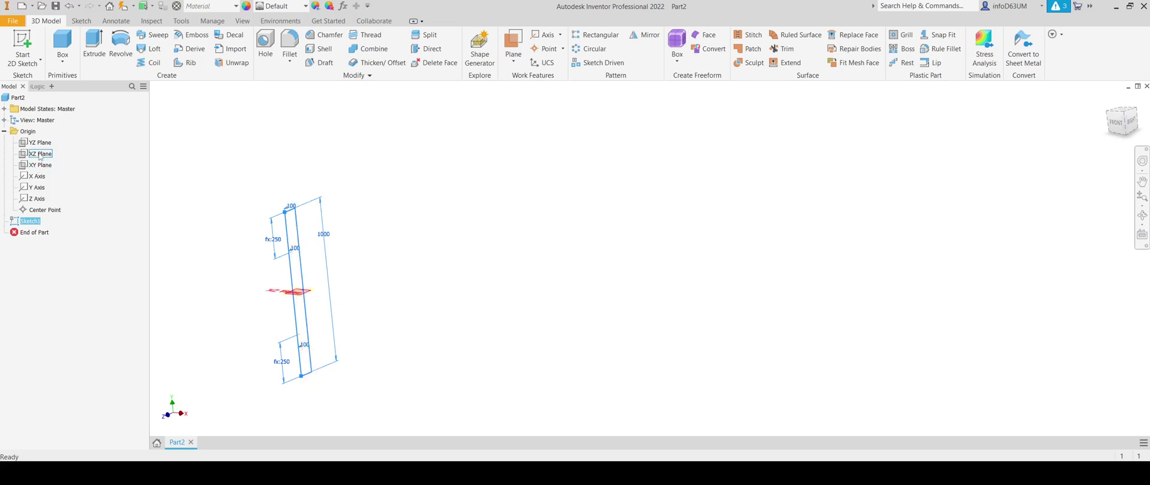
{"action": "left_click", "coordinate": [39, 144]}
{"action": "mouse_move", "coordinate": [333, 233]}
{"action": "middle_mouse_down", "text": "shift"}
{"action": "mouse_move", "coordinate": [470, 226]}
{"action": "mouse_move", "coordinate": [442, 231]}
{"action": "middle_mouse_up", "text": "shift"}
{"action": "scroll", "coordinate": [317, 342], "scroll_direction": "down", "scroll_amount": 3}
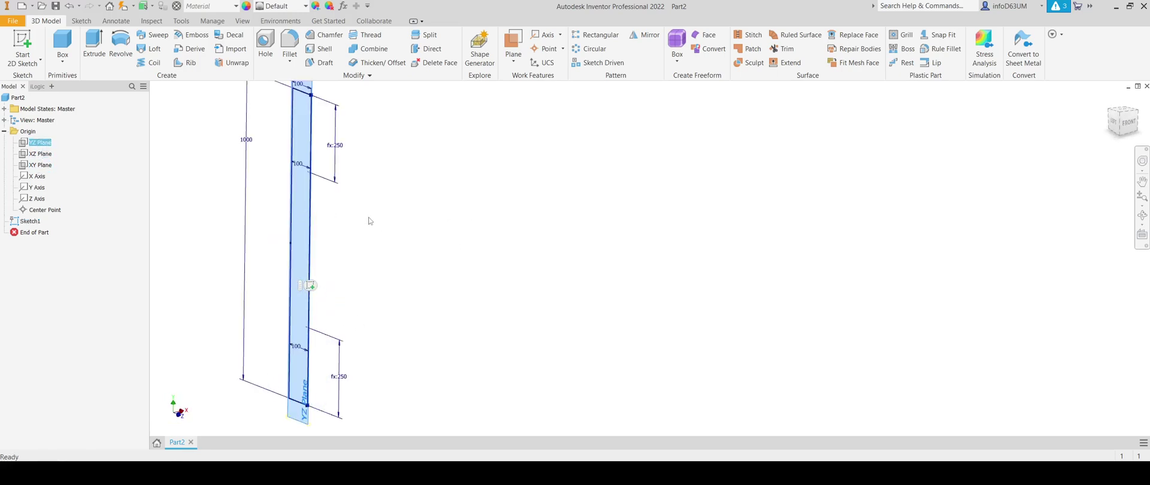
{"action": "left_click", "coordinate": [398, 223]}
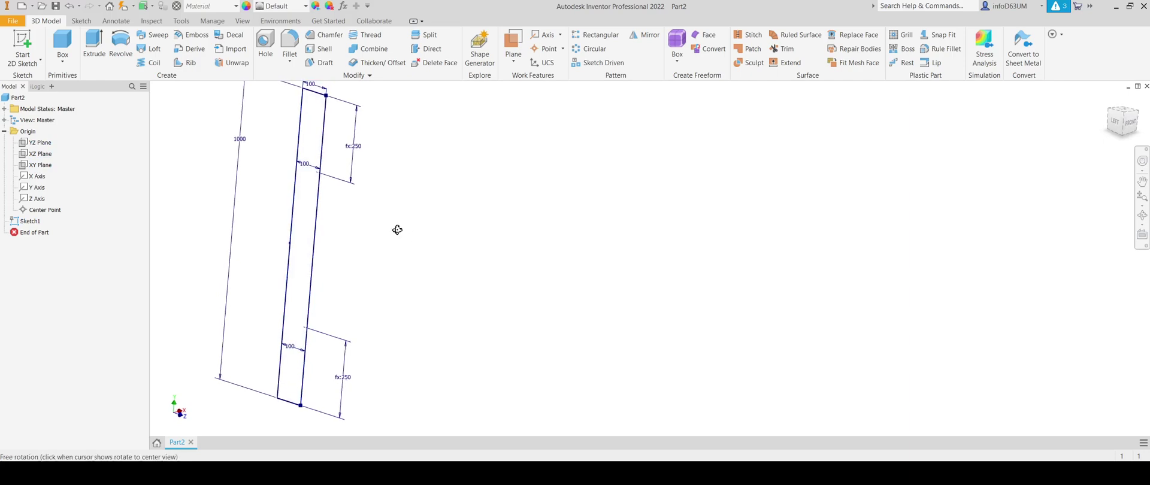
{"action": "left_click", "coordinate": [42, 143]}
{"action": "middle_click_drag", "start_coordinate": [393, 237], "coordinate": [373, 240], "text": "shift"}
{"action": "left_click", "coordinate": [493, 185]}
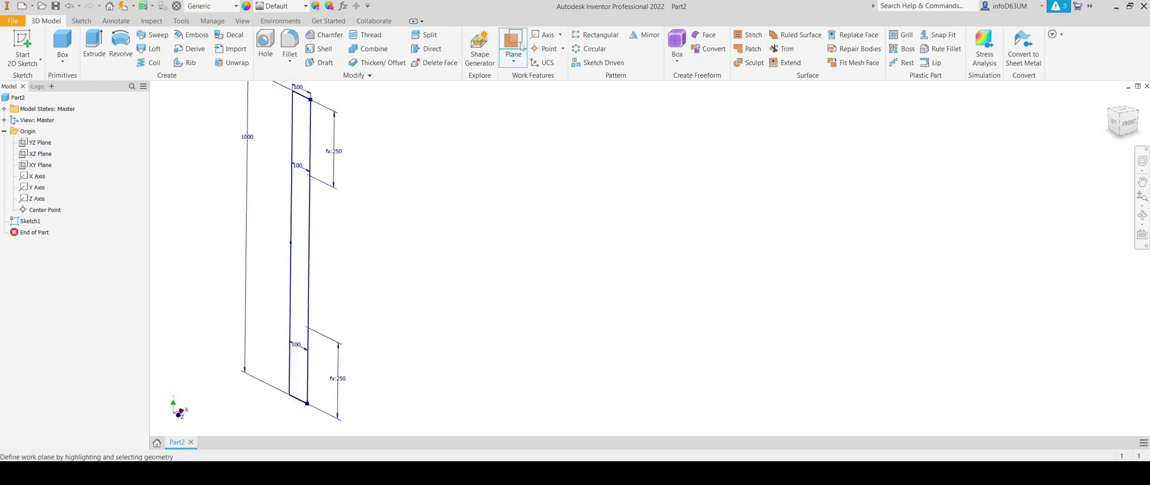
Create a work plane offset -500 mm from the YZ Plane.
{"action": "left_click", "coordinate": [44, 146]}
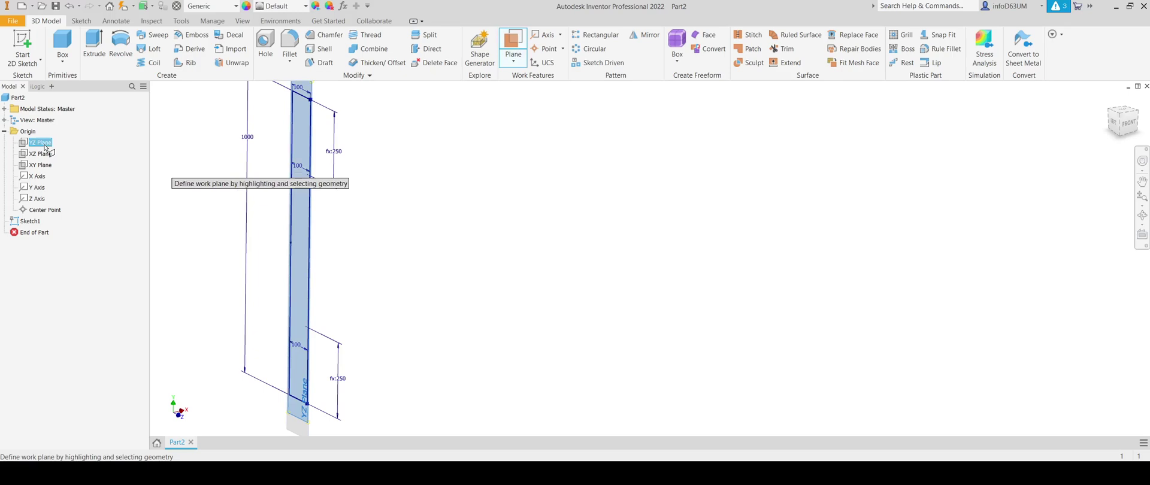
{"action": "left_click_drag", "start_coordinate": [307, 252], "coordinate": [207, 284]}
{"action": "type", "text": "-500"}
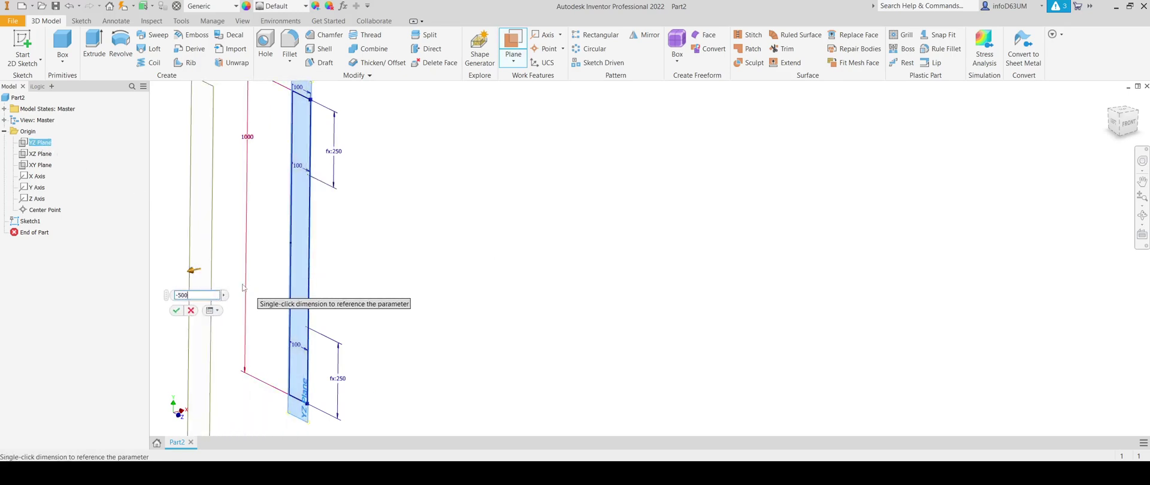
{"action": "key", "text": "Return"}
{"action": "middle_click_drag", "start_coordinate": [368, 264], "coordinate": [375, 314], "text": "shift"}
Create a second work plane offset 500 mm from the YZ Plane, opposite the first one.
{"action": "key", "text": "]"}
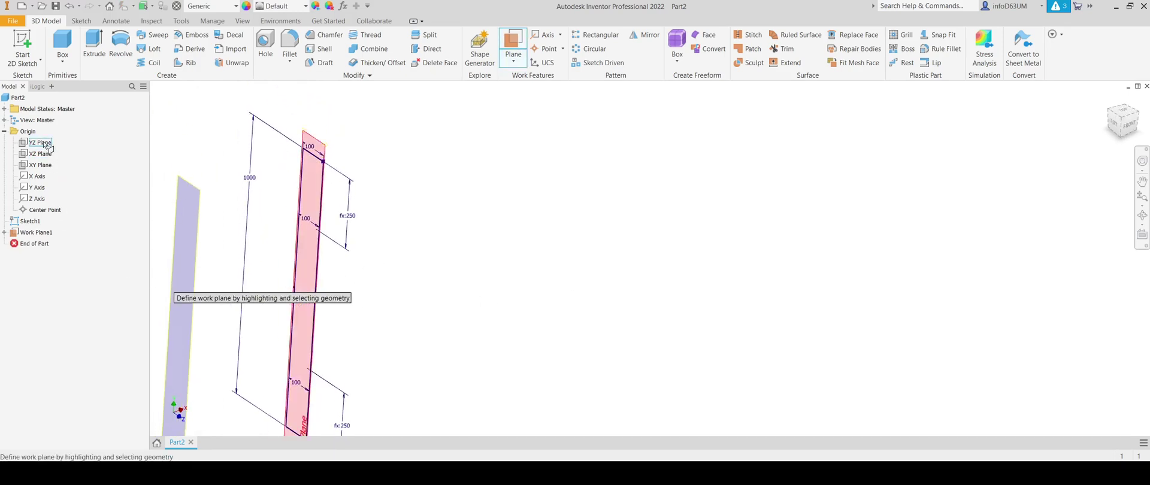
{"action": "left_click", "coordinate": [45, 145]}
{"action": "left_click_drag", "start_coordinate": [316, 202], "coordinate": [542, 258]}
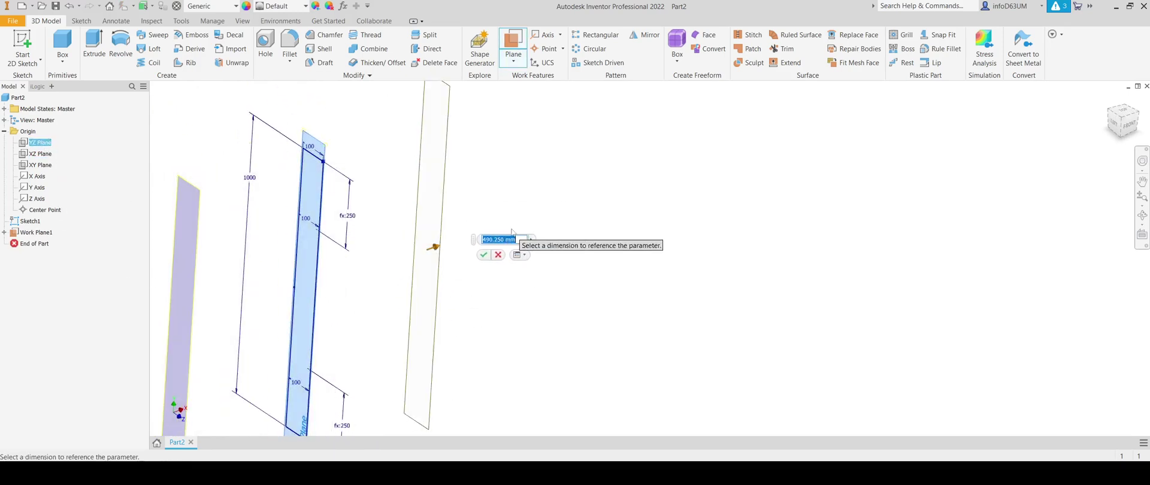
{"action": "type", "text": "500"}
{"action": "key", "text": "Return"}
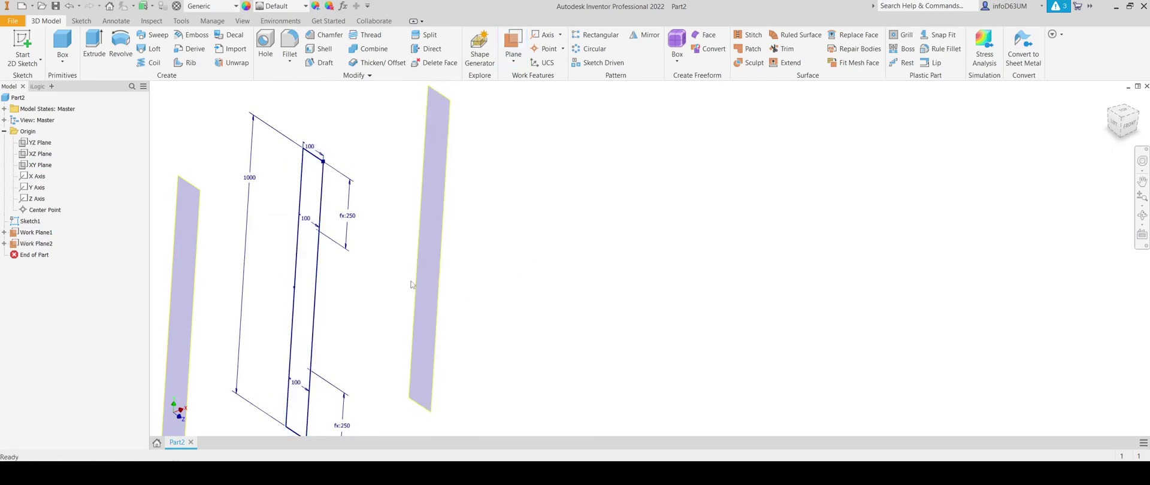
Rename the offset parameter of Work Plane2 as Left_Side in the model parameters.
{"action": "mouse_move", "coordinate": [450, 297]}
{"action": "middle_mouse_down", "text": "shift"}
{"action": "mouse_move", "coordinate": [426, 285]}
{"action": "mouse_move", "coordinate": [516, 272]}
{"action": "mouse_move", "coordinate": [431, 240]}
{"action": "middle_mouse_up", "text": "shift"}
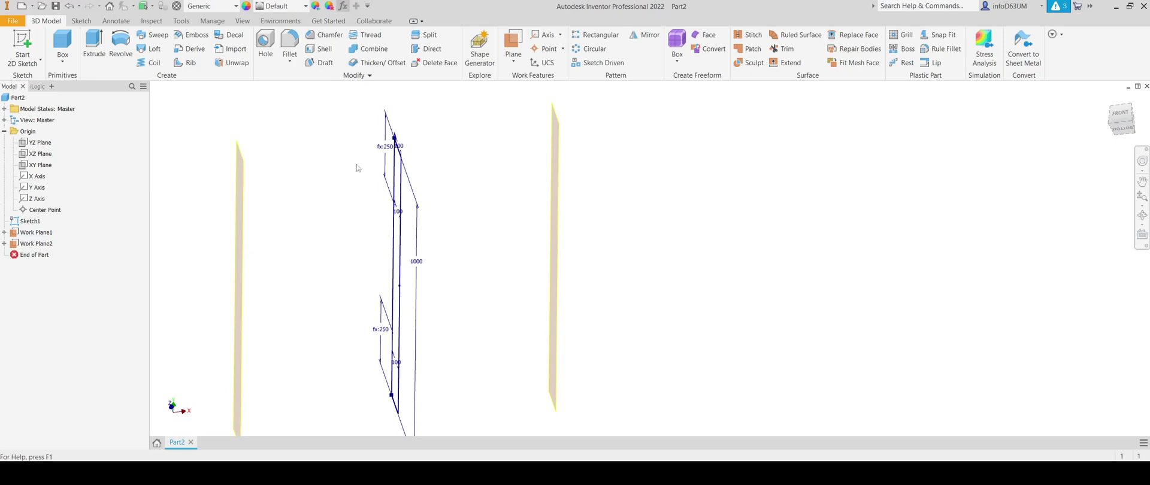
{"action": "left_click", "coordinate": [342, 6]}
{"action": "left_click", "coordinate": [260, 265]}
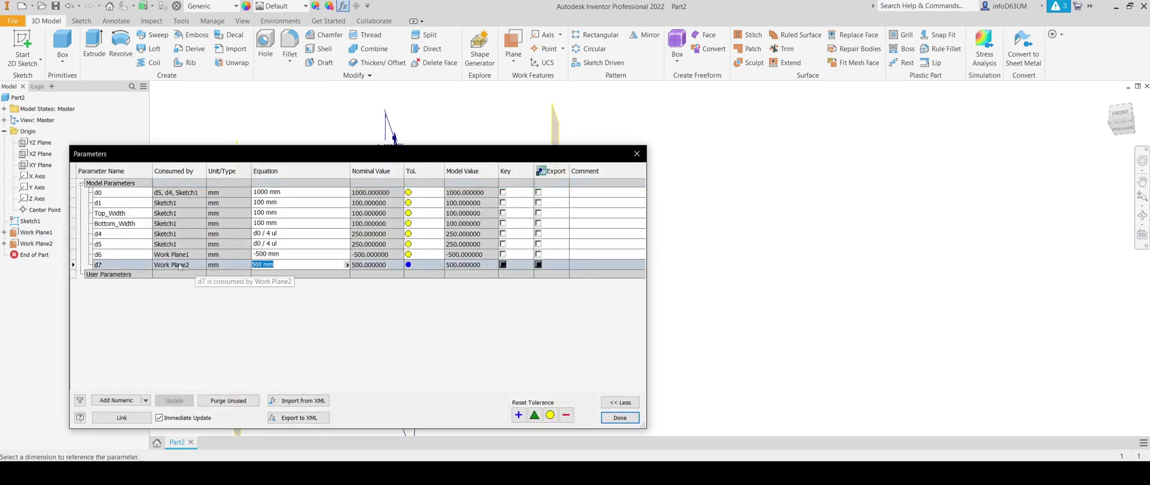
{"action": "left_click", "coordinate": [136, 264]}
{"action": "type", "text": "Lef"}
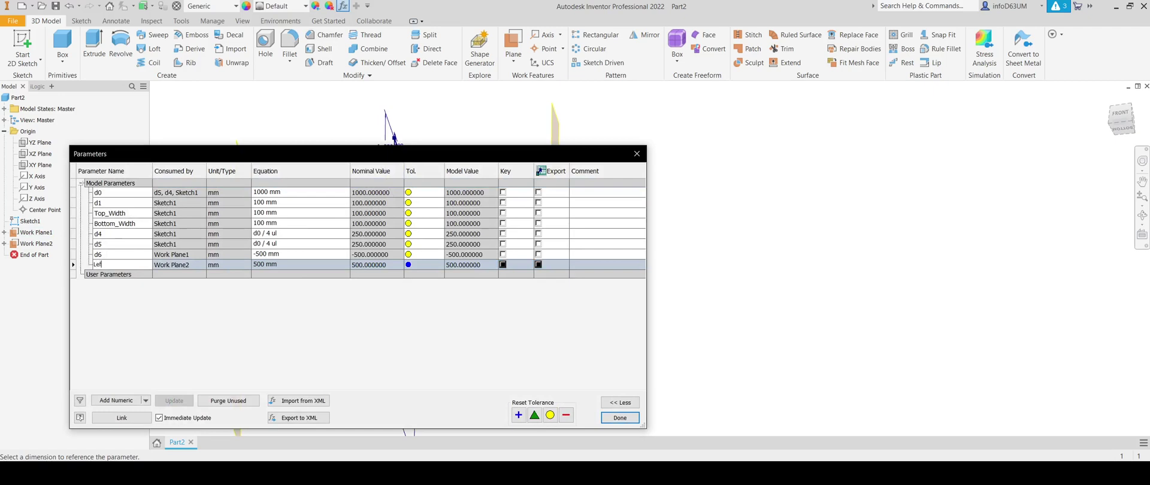
{"action": "type", "text": "t_Side"}
{"action": "left_click", "coordinate": [90, 267]}
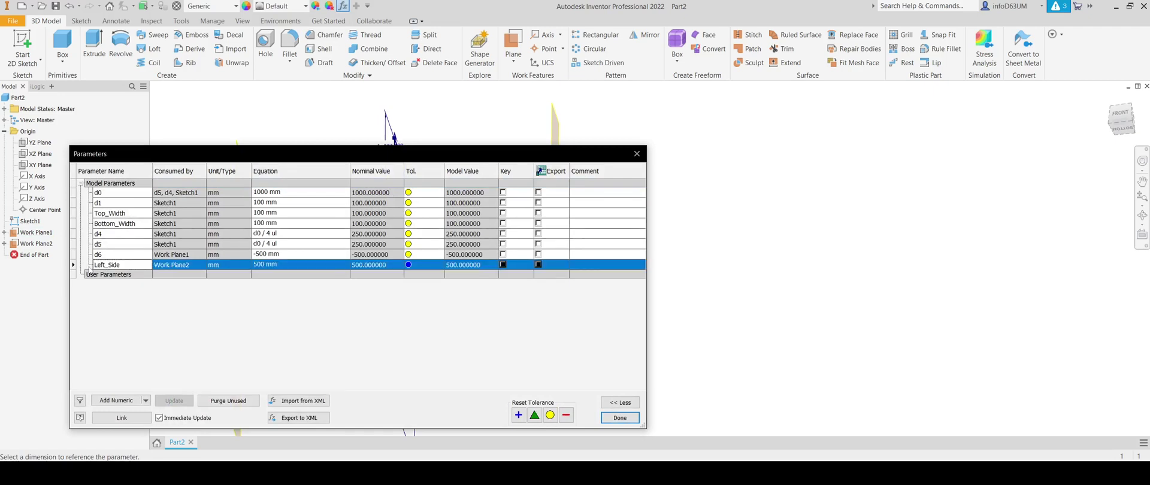
Try to rename the offset parameter of Work Plane1 as Left_Side too.
{"action": "left_click", "coordinate": [117, 254]}
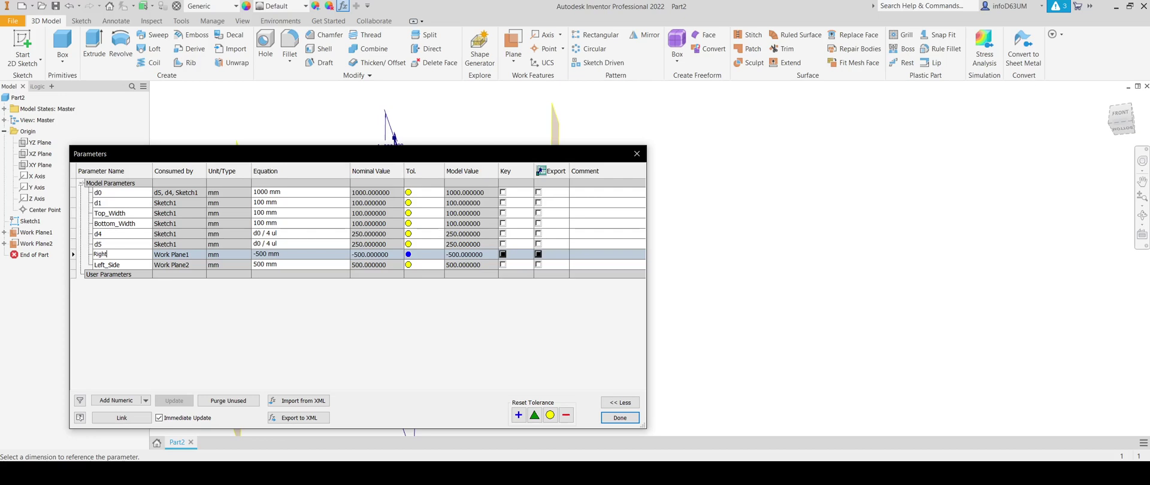
{"action": "key", "text": "BackSpace"}
{"action": "key", "text": "BackSpace"}
{"action": "key", "text": "BackSpace"}
{"action": "key", "text": "Return"}
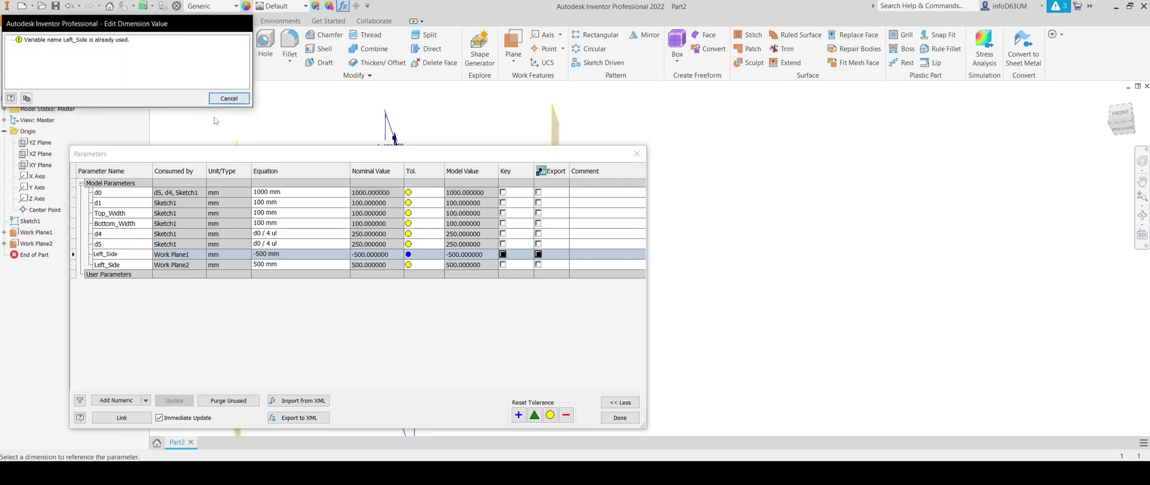
{"action": "left_click", "coordinate": [230, 99]}
Rename the offset parameter of Work Plane2 as Right_Side and that of Work Plane1 as Left_Side.
{"action": "double_click", "coordinate": [131, 265]}
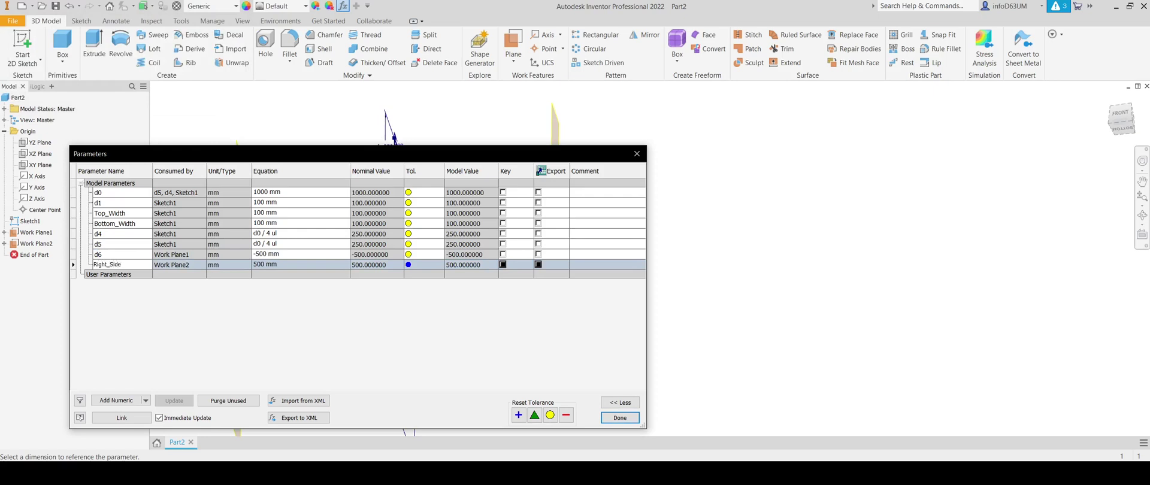
{"action": "left_click", "coordinate": [620, 418]}
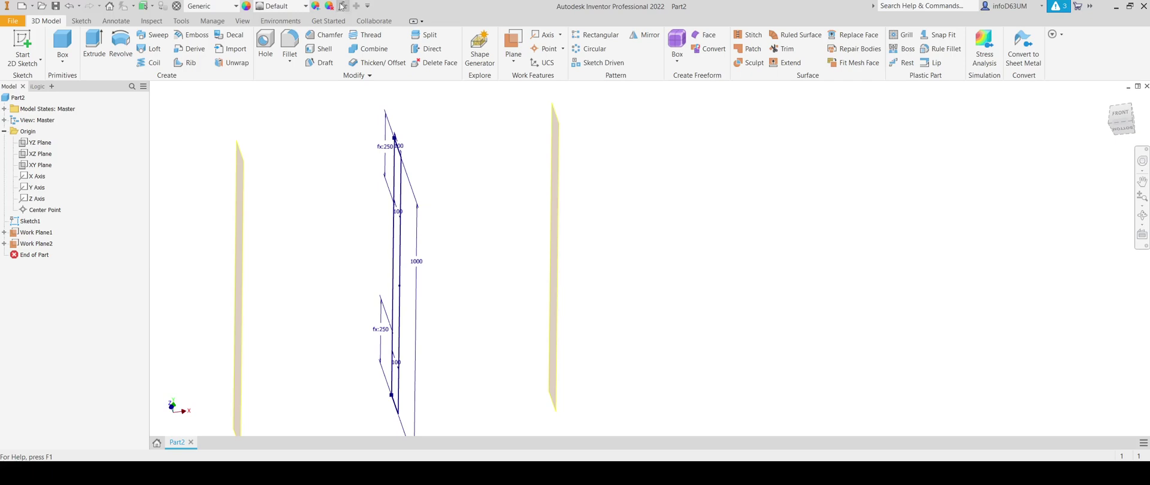
{"action": "left_click", "coordinate": [342, 6]}
{"action": "double_click", "coordinate": [127, 254]}
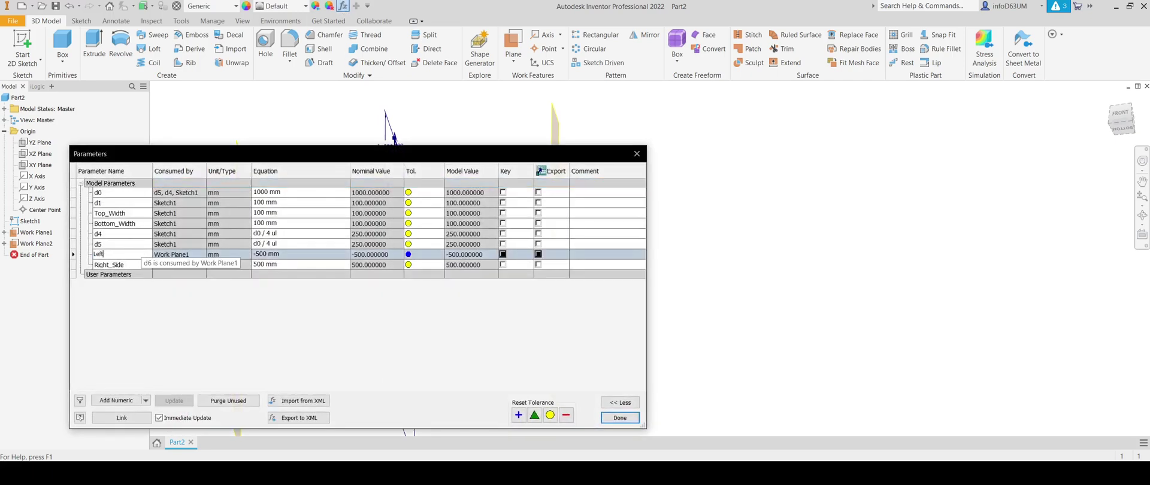
{"action": "key", "text": "Return"}
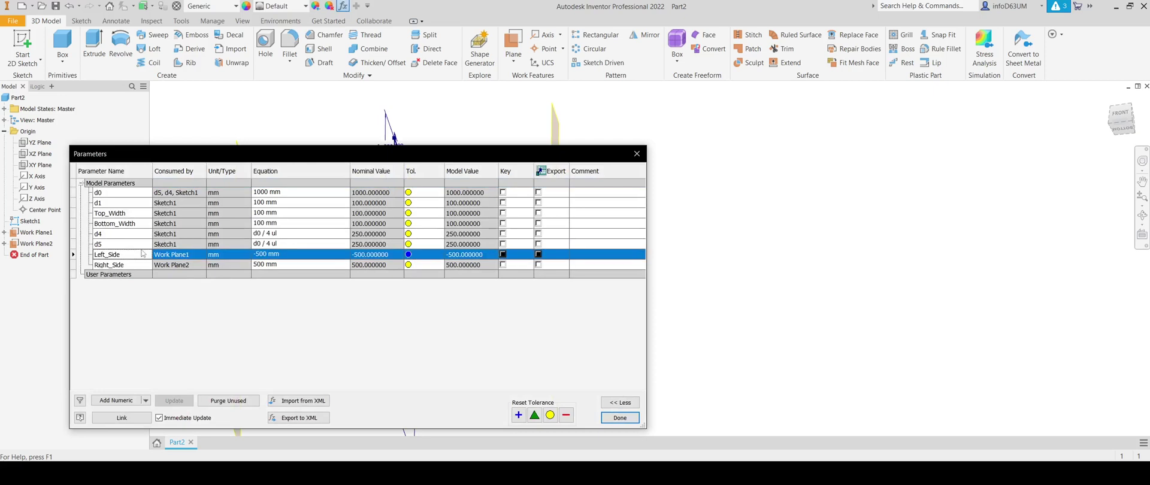
{"action": "left_click", "coordinate": [602, 423]}
Test the Right_Side parameter at 1000 mm to shift Work Plane2.
{"action": "middle_click_drag", "start_coordinate": [465, 342], "coordinate": [473, 266], "text": "shift"}
{"action": "scroll", "coordinate": [443, 251], "scroll_direction": "down", "scroll_amount": 4}
{"action": "left_click", "coordinate": [342, 6]}
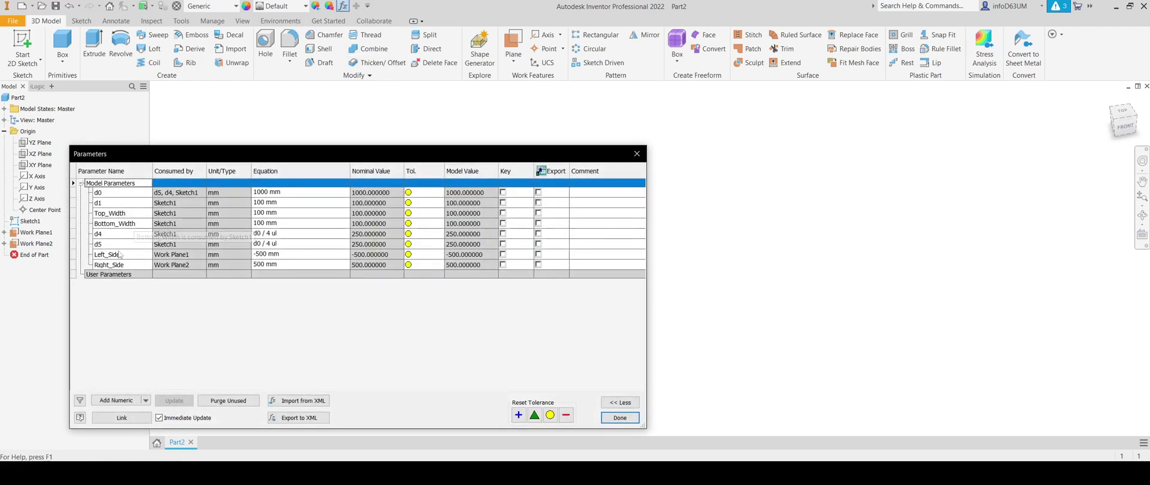
{"action": "left_click", "coordinate": [629, 157]}
{"action": "mouse_move", "coordinate": [429, 210]}
{"action": "middle_mouse_down", "text": "shift"}
{"action": "mouse_move", "coordinate": [444, 213]}
{"action": "mouse_move", "coordinate": [419, 194]}
{"action": "middle_mouse_up", "text": "shift"}
{"action": "left_click", "coordinate": [344, 8]}
{"action": "left_click", "coordinate": [287, 265]}
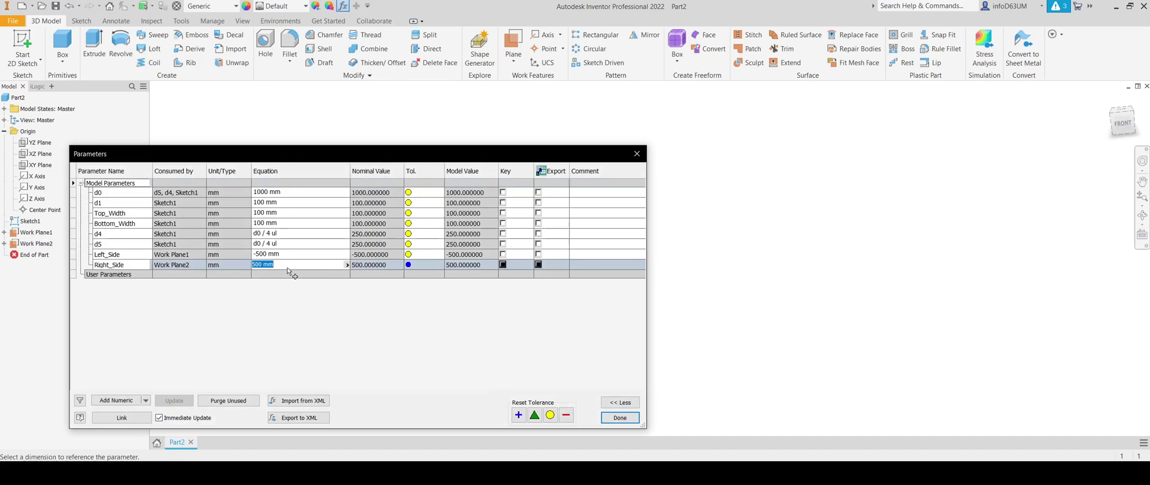
{"action": "type", "text": "1000"}
{"action": "key", "text": "Return"}
{"action": "left_click", "coordinate": [619, 418]}
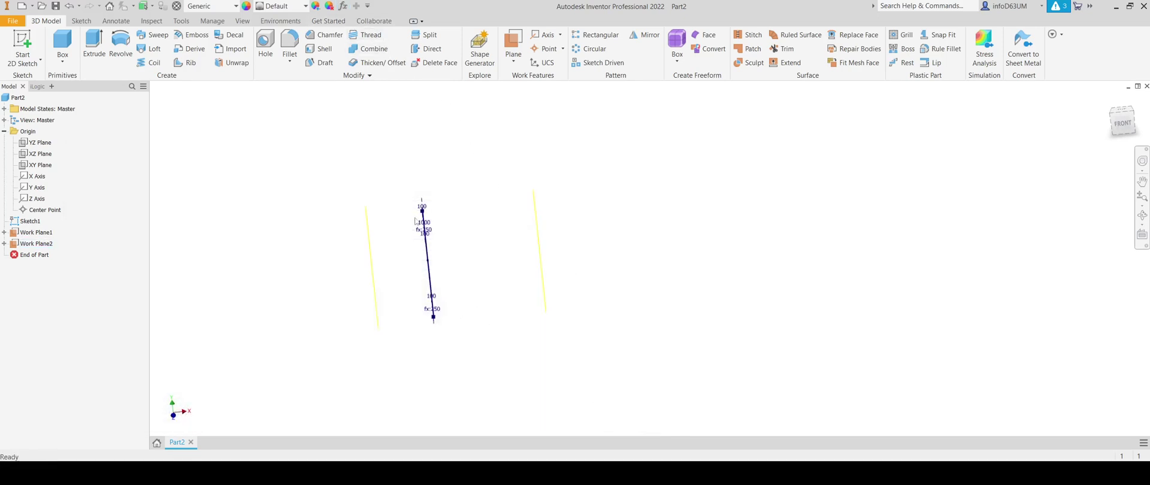
Copy the profile sketch and paste it onto Work Plane1 and Work Plane2.
{"action": "middle_click_drag", "start_coordinate": [415, 222], "coordinate": [506, 235]}
{"action": "scroll", "coordinate": [506, 235], "scroll_direction": "up", "scroll_amount": 3}
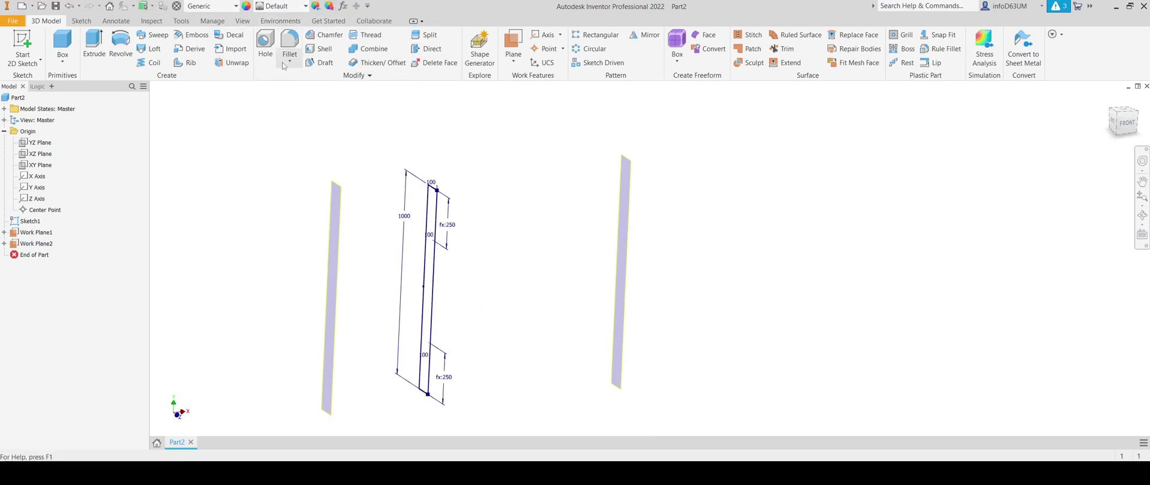
{"action": "middle_click_drag", "start_coordinate": [395, 157], "coordinate": [368, 162], "text": "shift"}
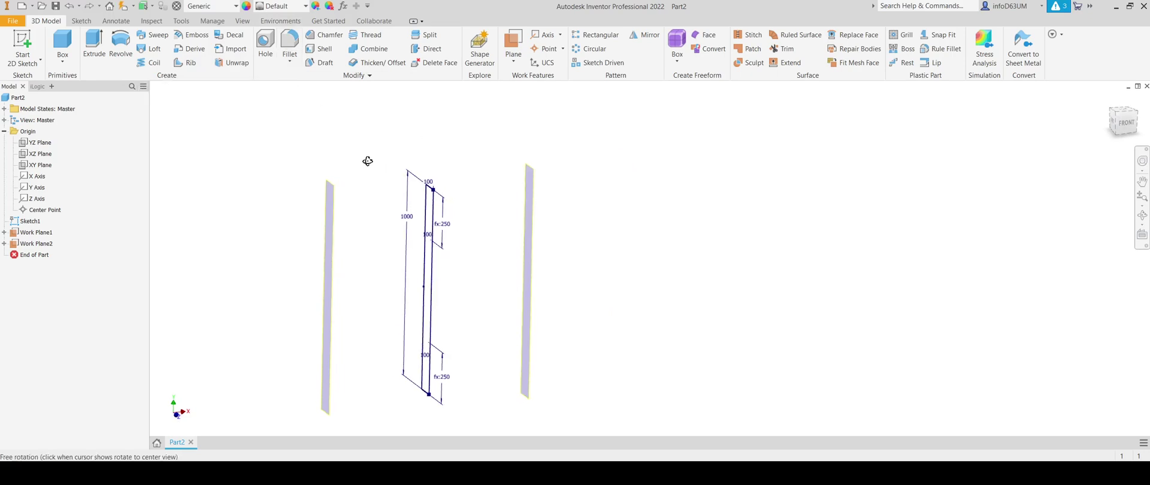
{"action": "right_click", "coordinate": [36, 221]}
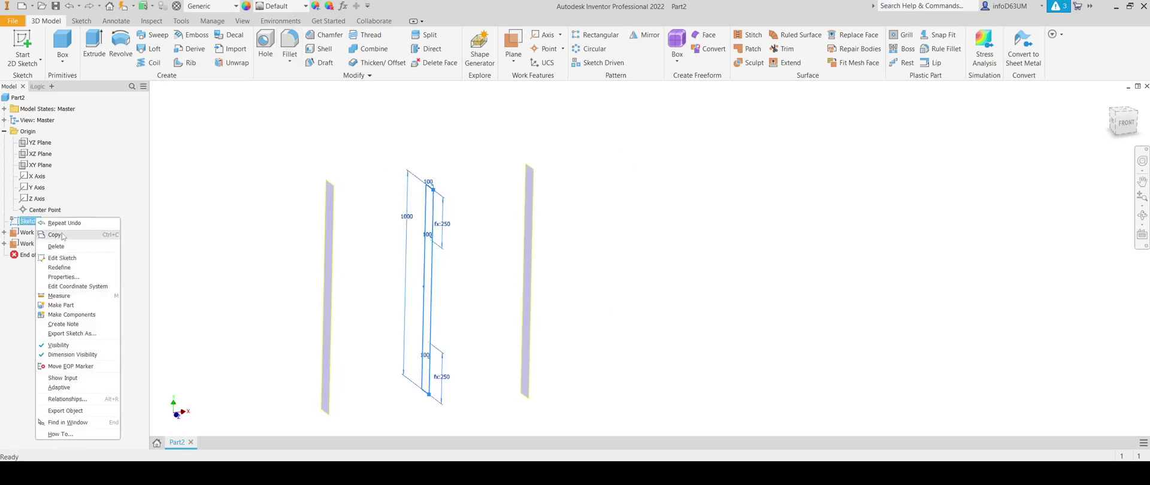
{"action": "key", "text": "Escape"}
{"action": "right_click", "coordinate": [38, 233]}
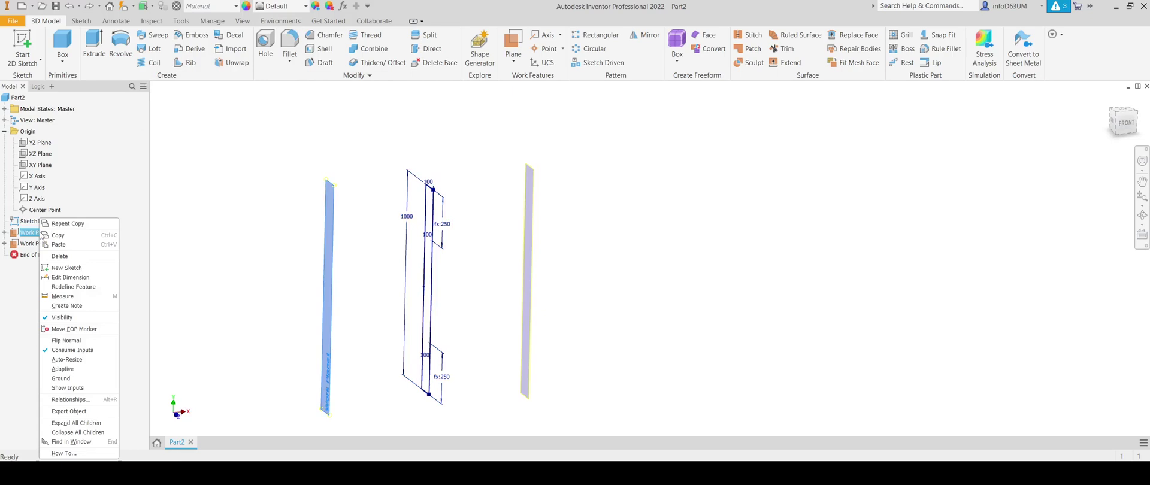
{"action": "left_click", "coordinate": [60, 244]}
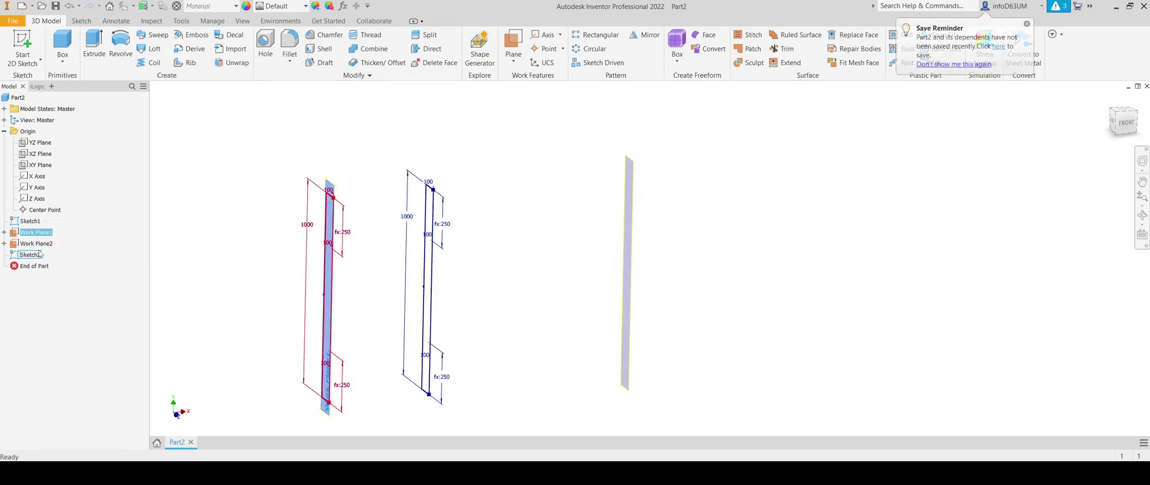
{"action": "left_click", "coordinate": [37, 244]}
{"action": "right_click", "coordinate": [36, 247]}
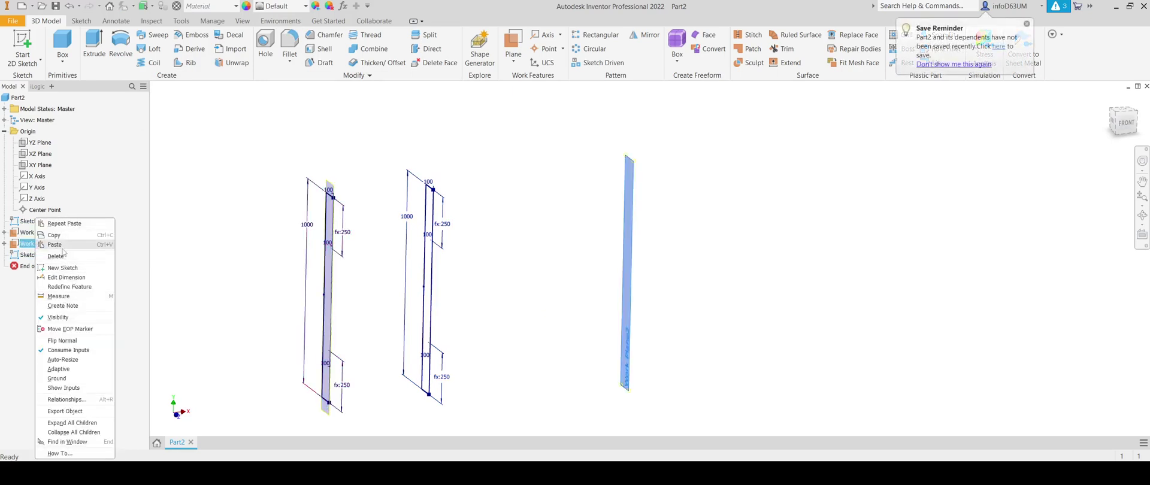
{"action": "left_click", "coordinate": [53, 247]}
Review the model parameters for the dimensions belonging to the two pasted sketches.
{"action": "middle_click_drag", "start_coordinate": [310, 309], "coordinate": [295, 289], "text": "shift"}
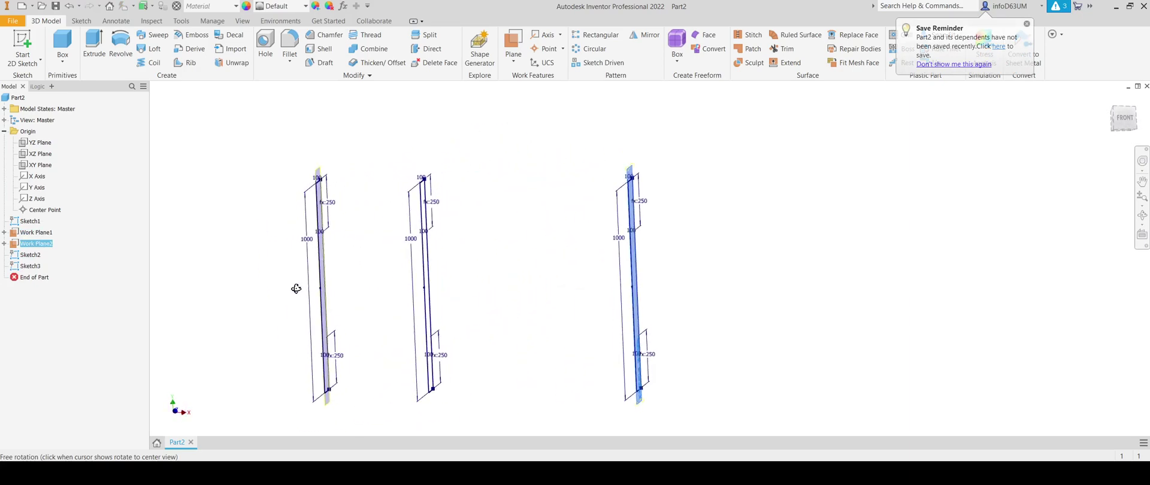
{"action": "left_click", "coordinate": [344, 7]}
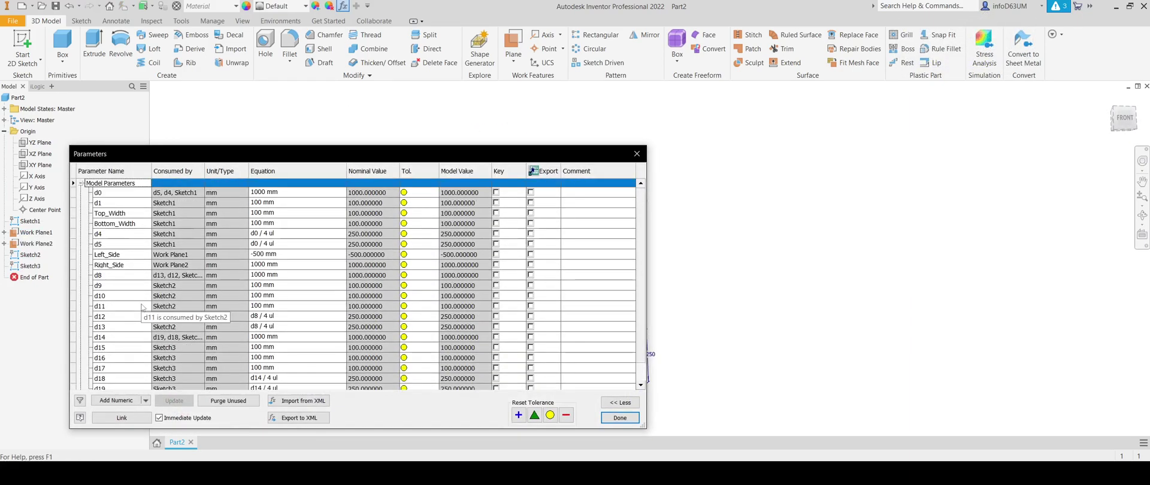
{"action": "scroll", "coordinate": [165, 316], "scroll_direction": "down", "scroll_amount": 1}
{"action": "left_click", "coordinate": [634, 154]}
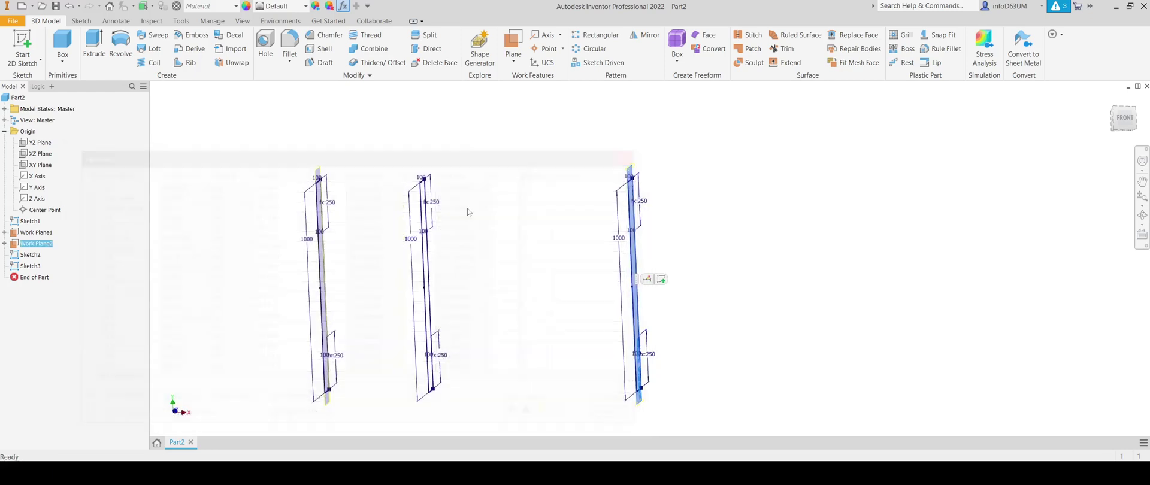
Set the offset of Work Plane2 from the YZ Plane to 500 mm.
{"action": "mouse_move", "coordinate": [467, 214]}
{"action": "middle_mouse_down", "text": "shift"}
{"action": "mouse_move", "coordinate": [539, 211]}
{"action": "mouse_move", "coordinate": [460, 236]}
{"action": "mouse_move", "coordinate": [461, 143]}
{"action": "middle_mouse_up", "text": "shift"}
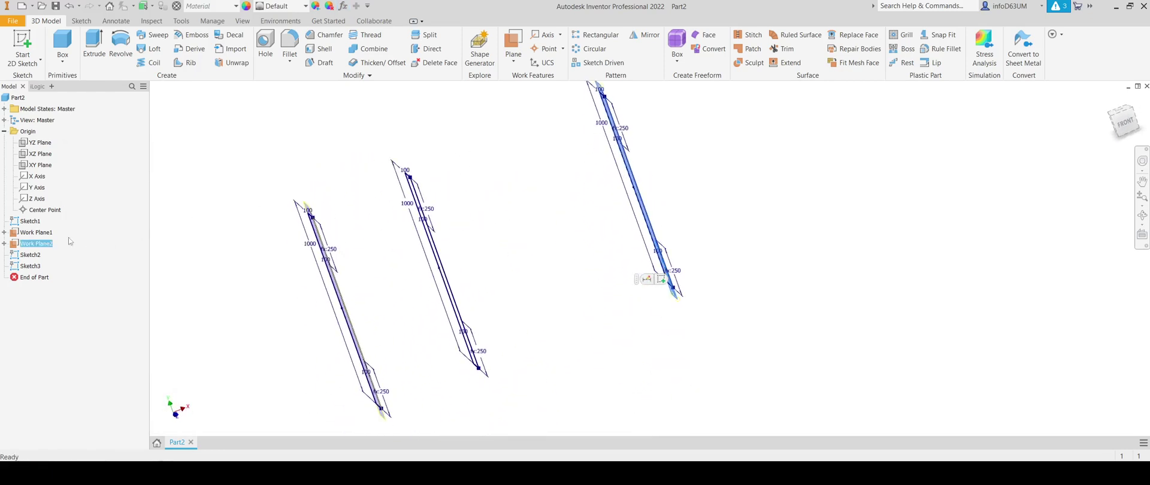
{"action": "double_click", "coordinate": [16, 245]}
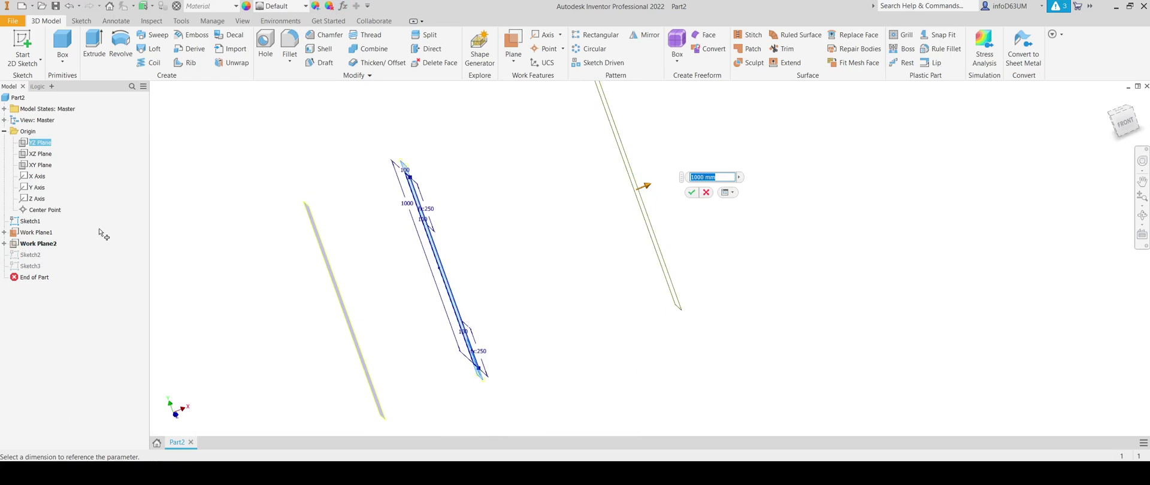
{"action": "type", "text": "500"}
{"action": "key", "text": "Return"}
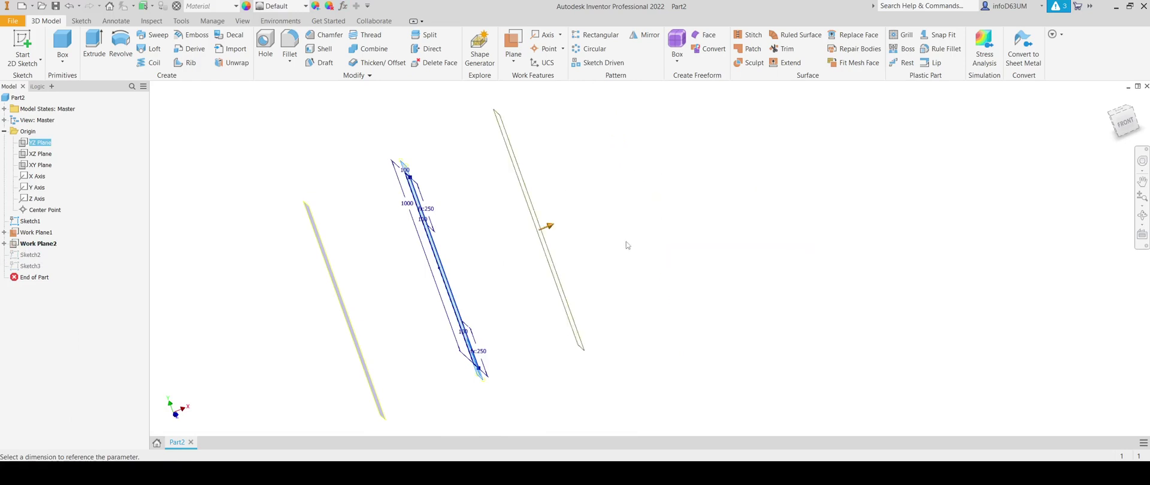
Set the upper spline point's width dimension in the sketch on Work Plane1 to 120 mm.
{"action": "middle_click_drag", "start_coordinate": [509, 299], "coordinate": [541, 294], "text": "shift"}
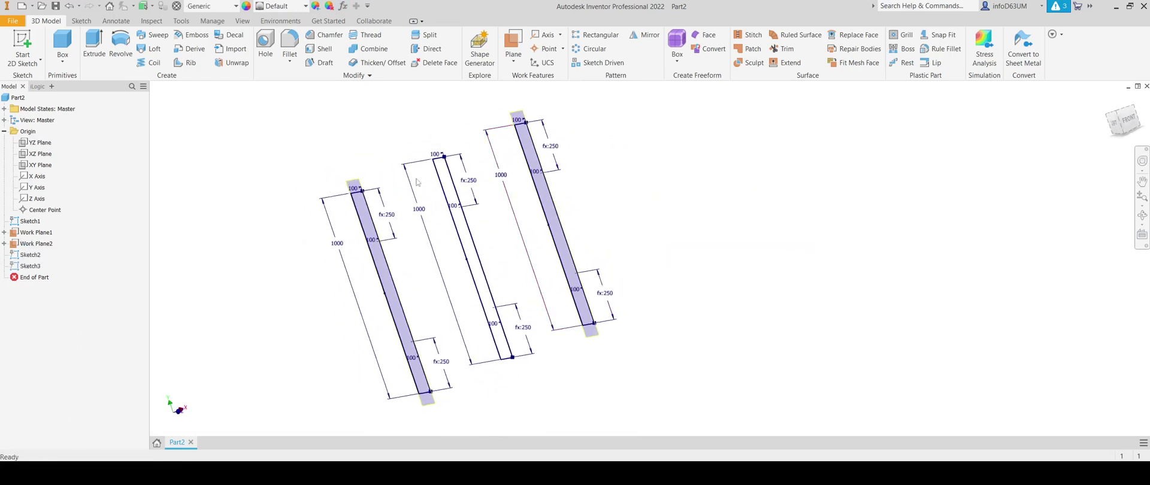
{"action": "scroll", "coordinate": [425, 236], "scroll_direction": "up", "scroll_amount": 5}
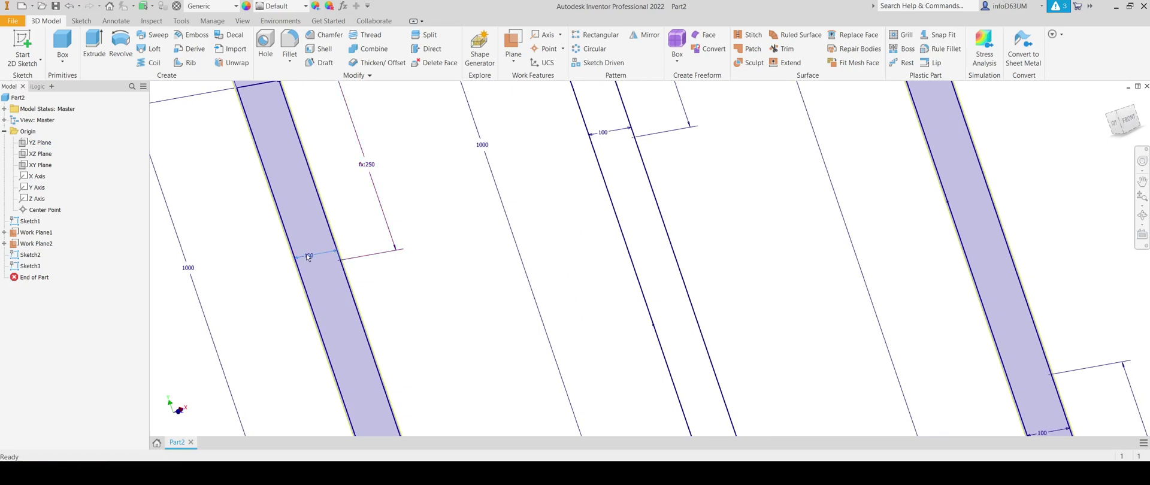
{"action": "double_click", "coordinate": [308, 256]}
{"action": "type", "text": "120"}
{"action": "key", "text": "Return"}
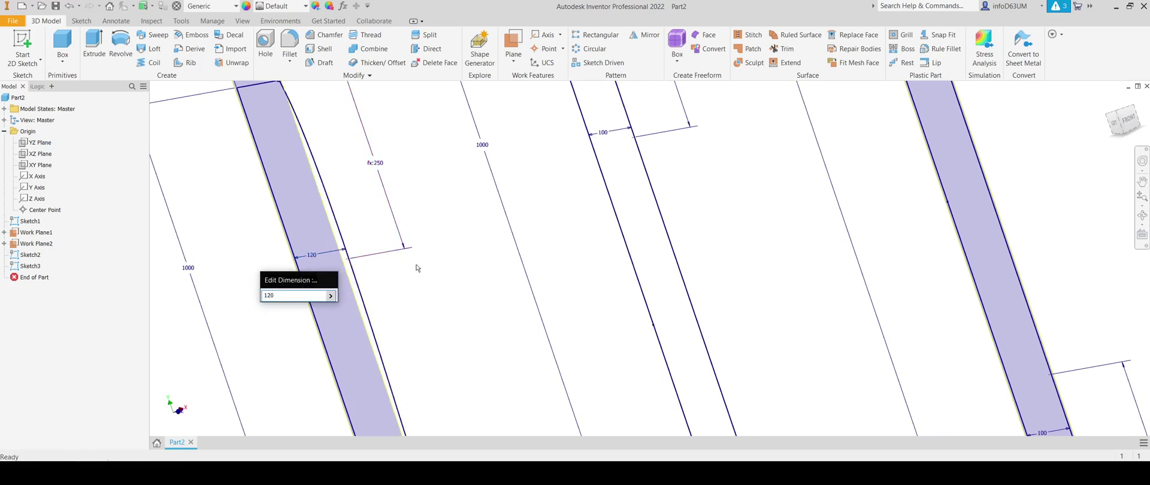
Set the lower spline point's width dimension in the sketch on Work Plane1 to 50 mm.
{"action": "scroll", "coordinate": [418, 268], "scroll_direction": "down", "scroll_amount": 5}
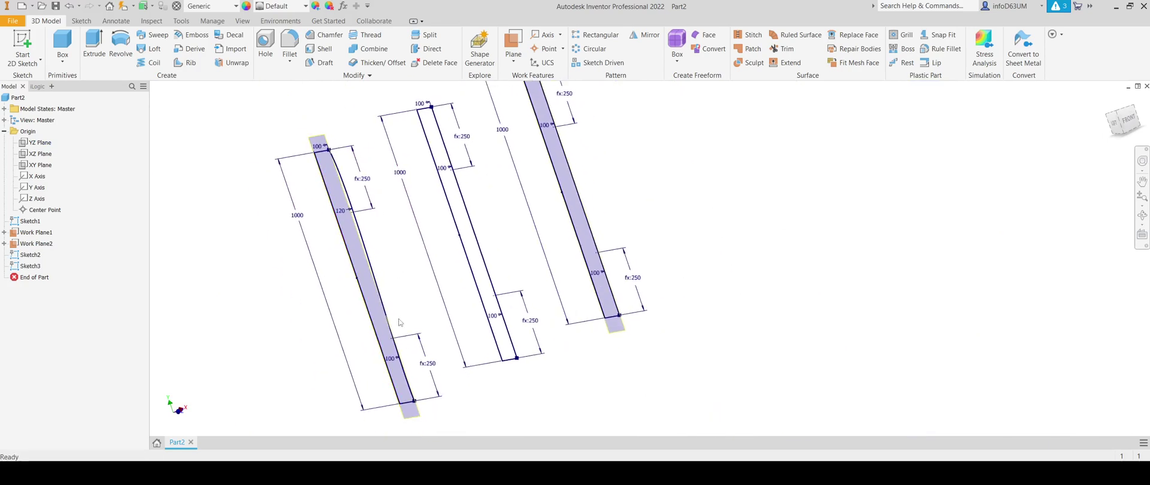
{"action": "double_click", "coordinate": [394, 358]}
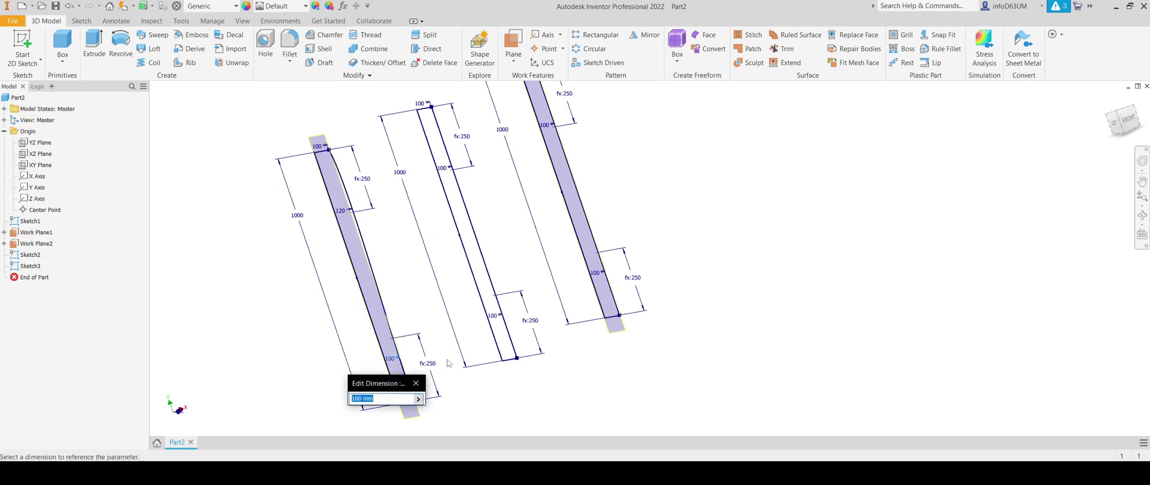
{"action": "type", "text": "50"}
{"action": "key", "text": "Return"}
In the middle sketch, set the upper spline point's width to 50 mm and the lower one's to 150 mm.
{"action": "middle_click_drag", "start_coordinate": [469, 260], "coordinate": [399, 320]}
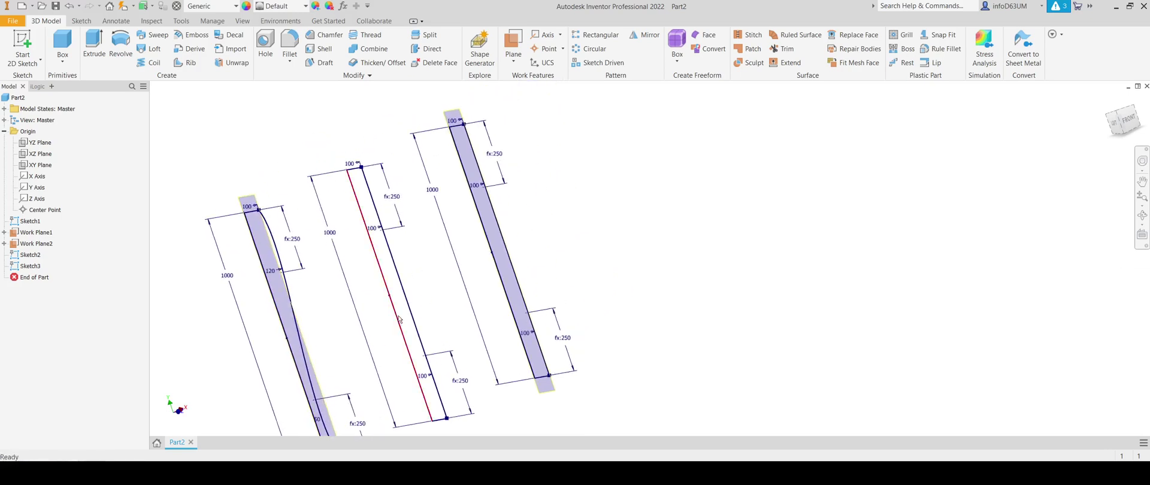
{"action": "double_click", "coordinate": [375, 231]}
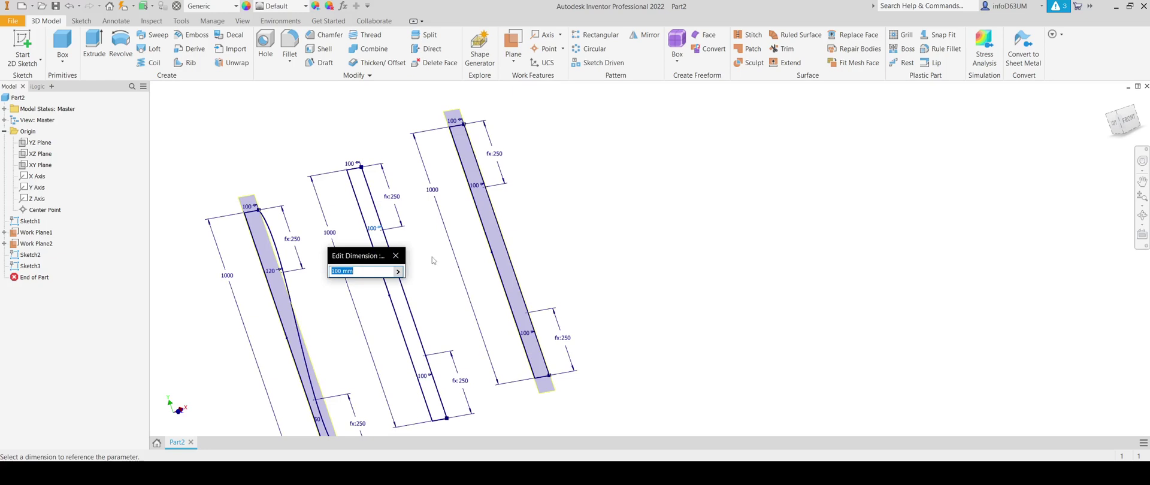
{"action": "type", "text": "50"}
{"action": "key", "text": "Return"}
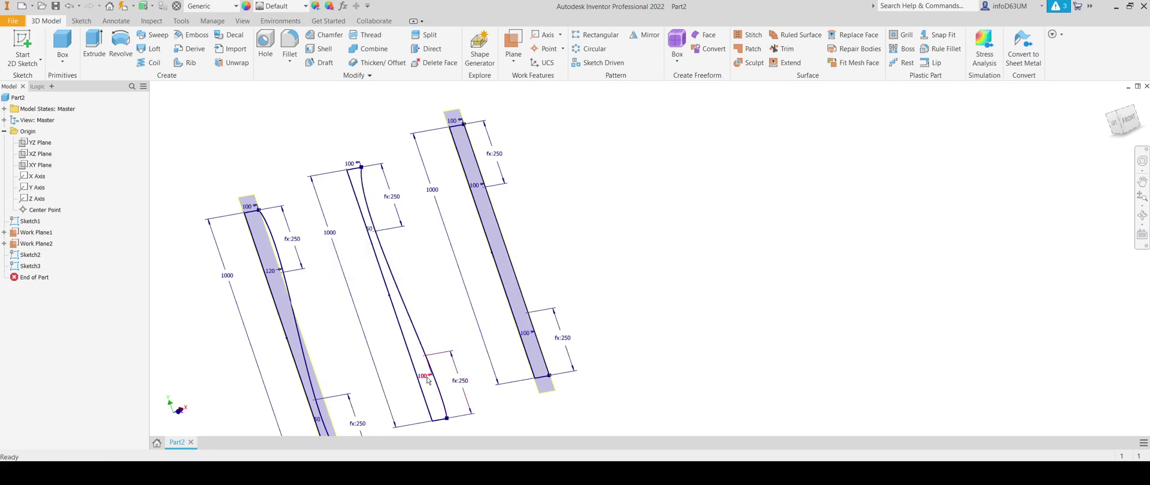
{"action": "double_click", "coordinate": [423, 377]}
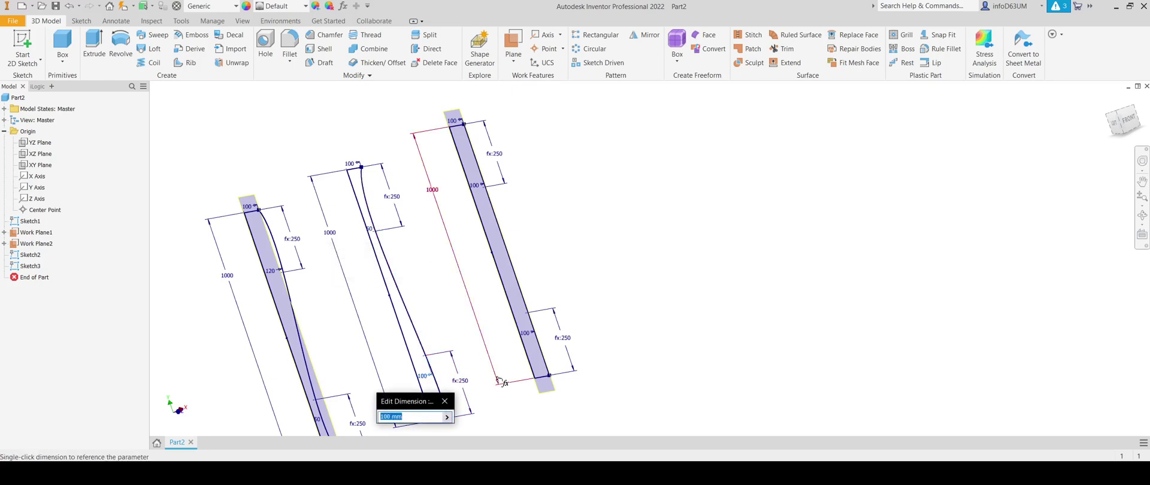
{"action": "type", "text": "150"}
{"action": "key", "text": "Return"}
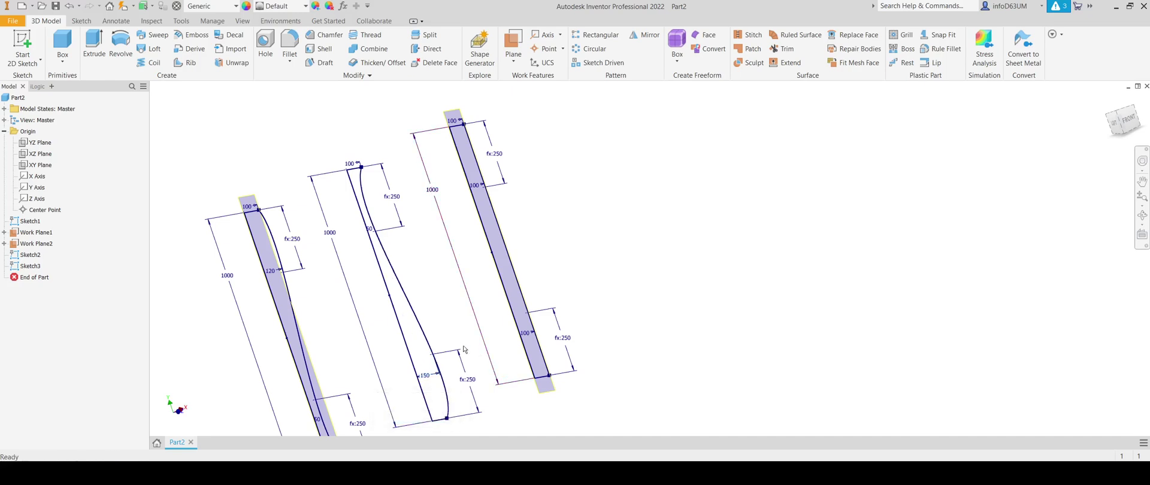
{"action": "middle_click_drag", "start_coordinate": [465, 348], "coordinate": [531, 284]}
{"action": "double_click", "coordinate": [491, 205]}
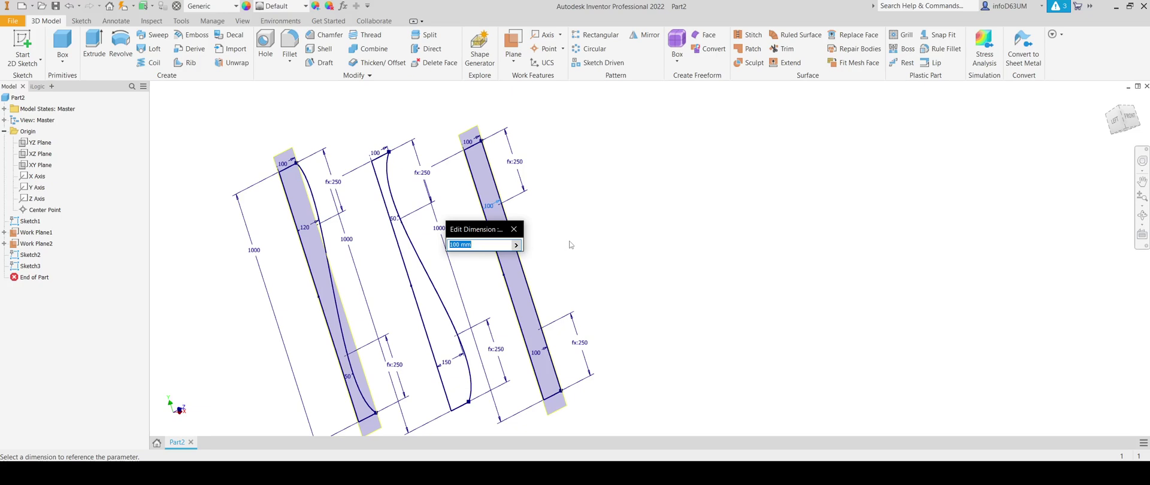
{"action": "type", "text": "12"}
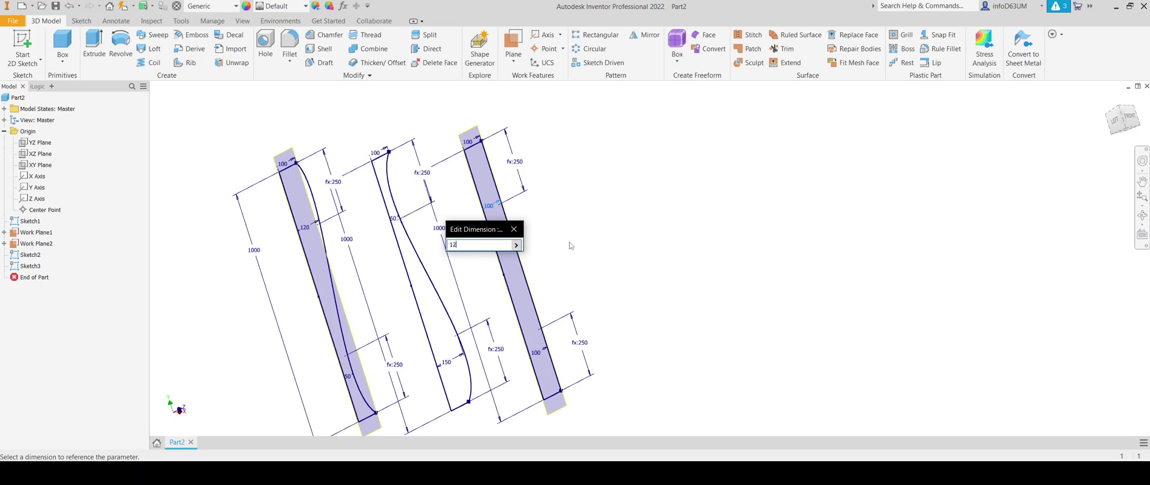
{"action": "key", "text": "Return"}
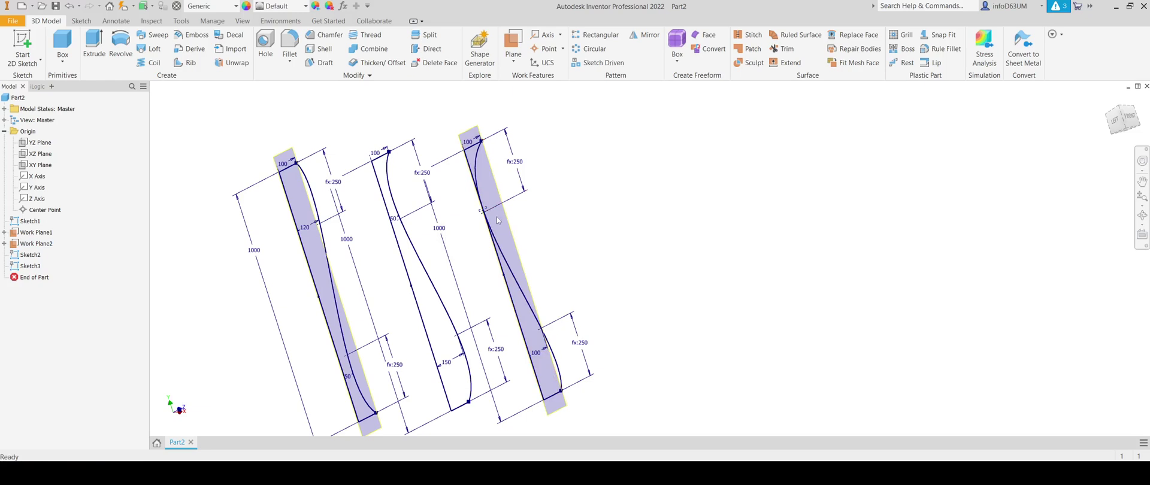
Set the upper spline point's width dimension in the sketch on Work Plane2 to 130 mm.
{"action": "scroll", "coordinate": [498, 217], "scroll_direction": "up", "scroll_amount": 6}
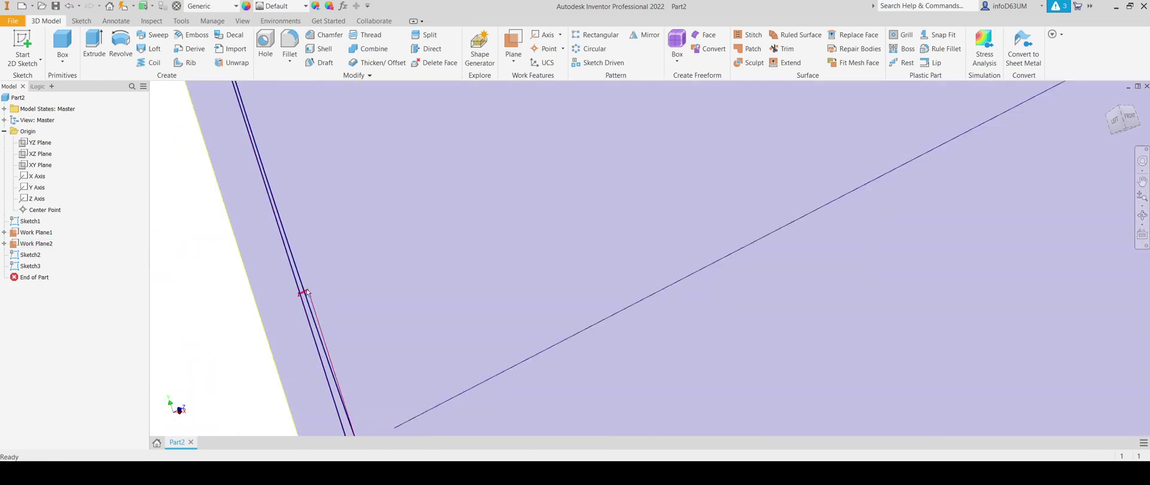
{"action": "double_click", "coordinate": [307, 291]}
{"action": "type", "text": "130"}
{"action": "key", "text": "Return"}
{"action": "scroll", "coordinate": [406, 259], "scroll_direction": "down", "scroll_amount": 6}
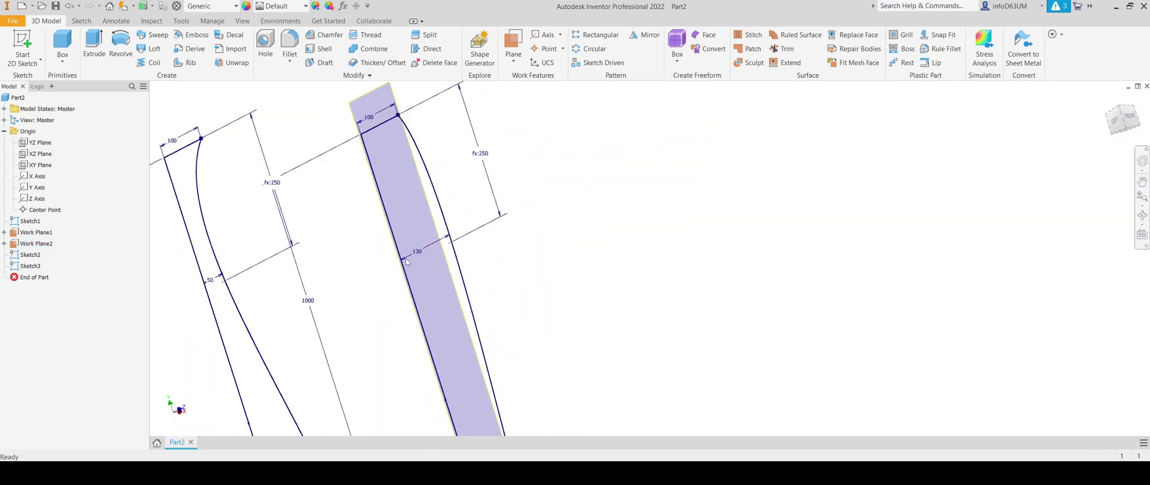
Set the lower spline point's width dimension in the sketch on Work Plane2 to 70 mm.
{"action": "middle_click_drag", "start_coordinate": [405, 259], "coordinate": [415, 191]}
{"action": "scroll", "coordinate": [433, 249], "scroll_direction": "down", "scroll_amount": 5}
{"action": "middle_click_drag", "start_coordinate": [434, 250], "coordinate": [476, 311], "text": "shift"}
{"action": "scroll", "coordinate": [473, 327], "scroll_direction": "up", "scroll_amount": 6}
{"action": "double_click", "coordinate": [459, 315]}
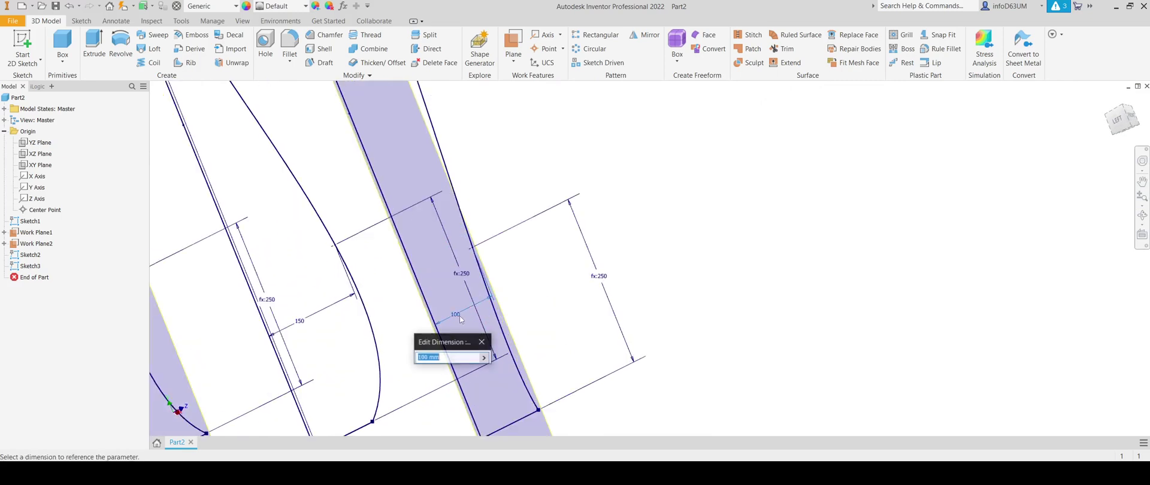
{"action": "type", "text": "70"}
{"action": "key", "text": "Return"}
{"action": "scroll", "coordinate": [505, 298], "scroll_direction": "down", "scroll_amount": 5}
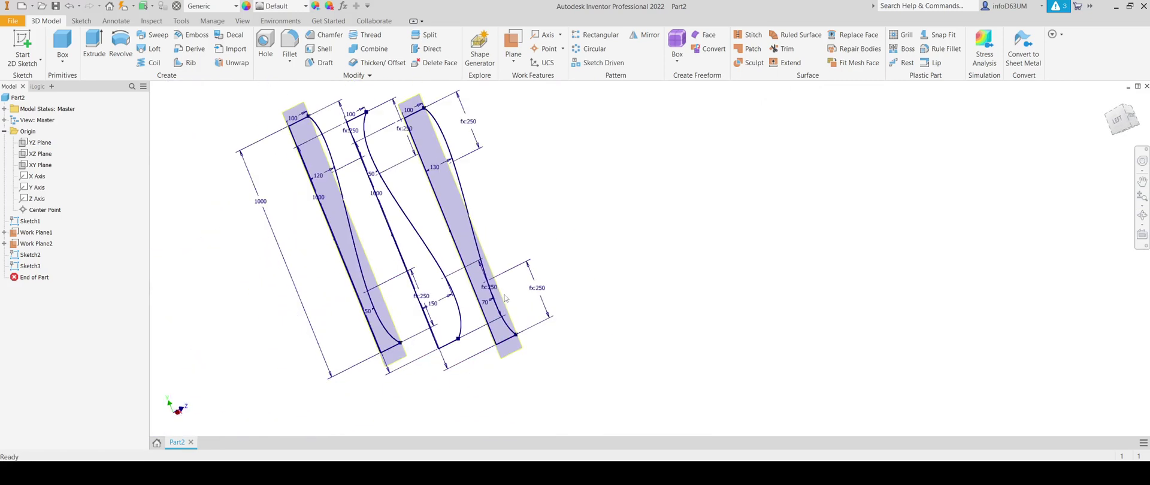
Loft a solid through the three profile sketches in the order Sketch2, Sketch1, Sketch3.
{"action": "mouse_move", "coordinate": [518, 262]}
{"action": "middle_mouse_down", "text": "shift"}
{"action": "mouse_move", "coordinate": [602, 235]}
{"action": "mouse_move", "coordinate": [426, 221]}
{"action": "mouse_move", "coordinate": [389, 156]}
{"action": "middle_mouse_up", "text": "shift"}
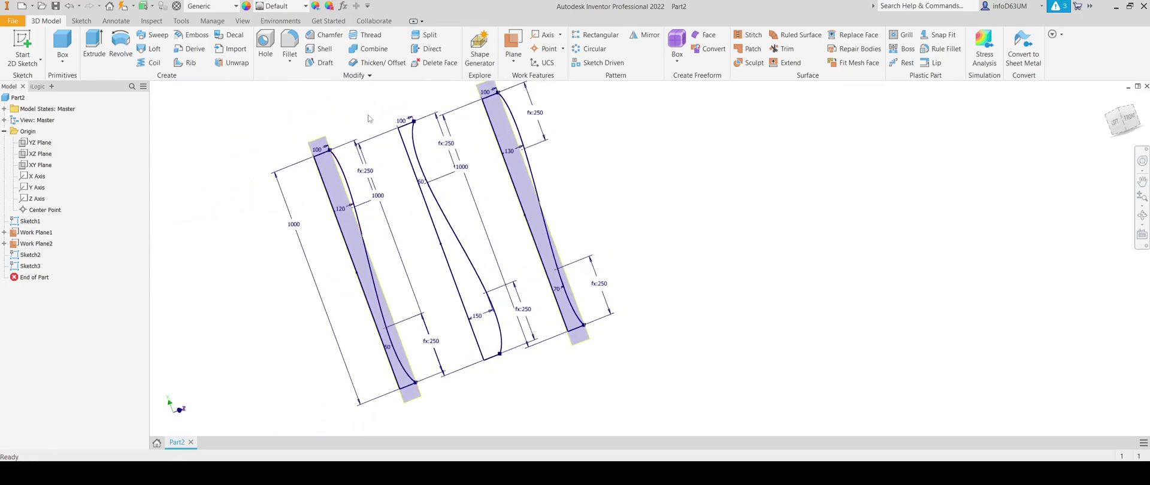
{"action": "left_click", "coordinate": [149, 49]}
{"action": "middle_click_drag", "start_coordinate": [377, 275], "coordinate": [419, 328]}
{"action": "left_click", "coordinate": [420, 328]}
{"action": "left_click", "coordinate": [494, 222]}
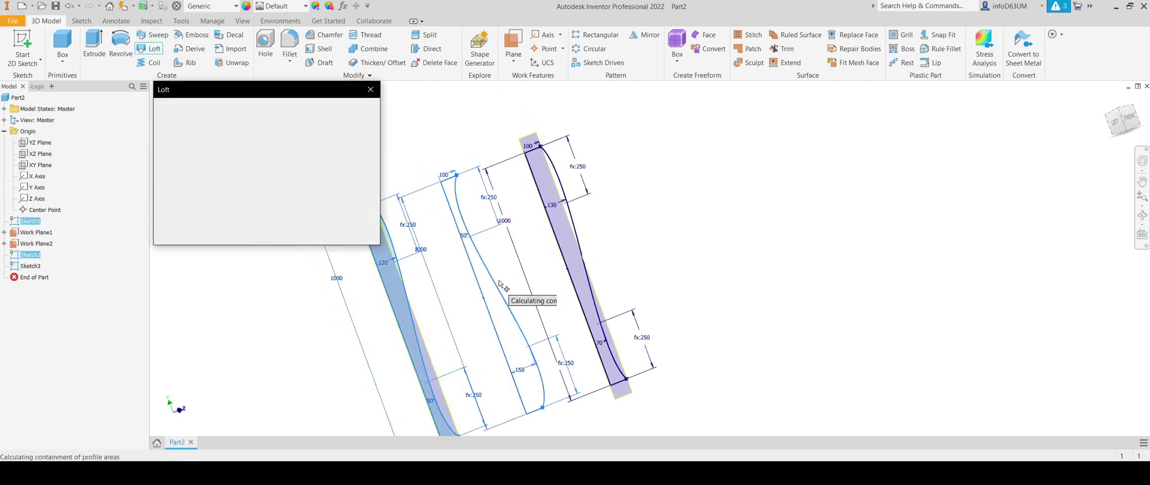
{"action": "left_click", "coordinate": [584, 251]}
{"action": "mouse_move", "coordinate": [616, 251]}
{"action": "middle_mouse_down", "text": "shift"}
{"action": "mouse_move", "coordinate": [516, 225]}
{"action": "mouse_move", "coordinate": [502, 195]}
{"action": "middle_mouse_up", "text": "shift"}
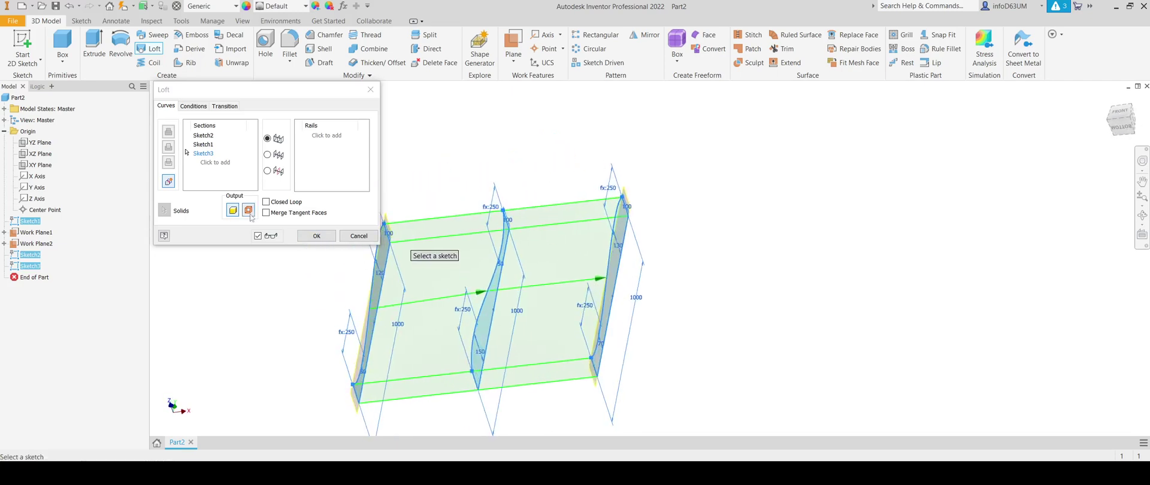
{"action": "left_click", "coordinate": [318, 237]}
Edit the loft's Sketch2, set the 120 mm spline height dimension to 150 mm, and finish the sketch.
{"action": "middle_click_drag", "start_coordinate": [318, 238], "coordinate": [454, 354], "text": "shift"}
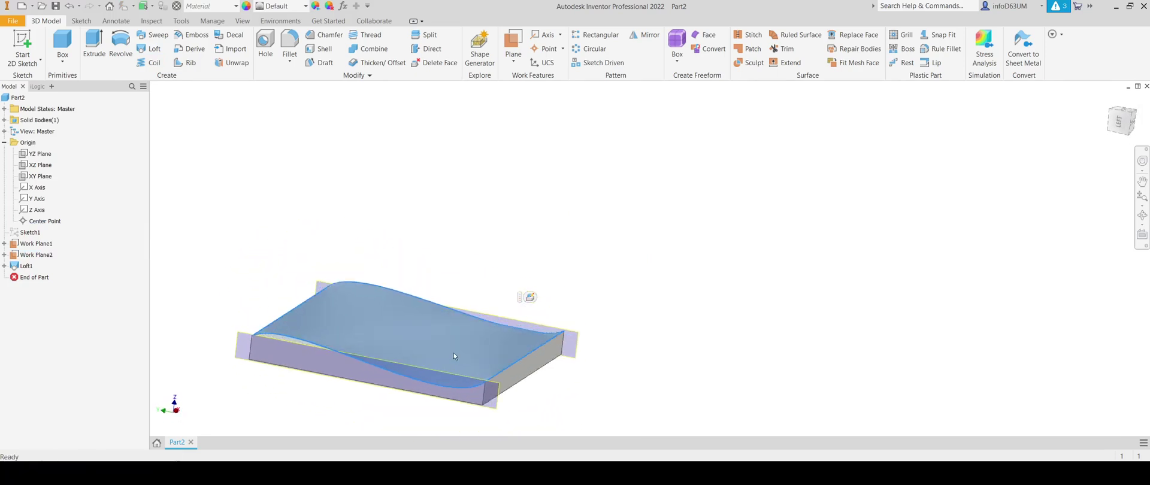
{"action": "left_click", "coordinate": [4, 266]}
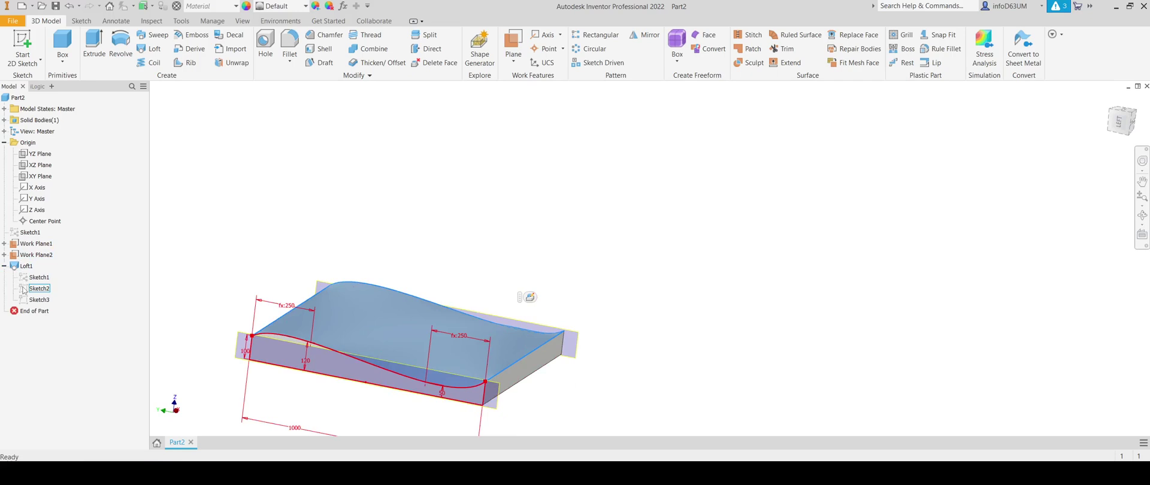
{"action": "double_click", "coordinate": [24, 288]}
{"action": "double_click", "coordinate": [28, 289]}
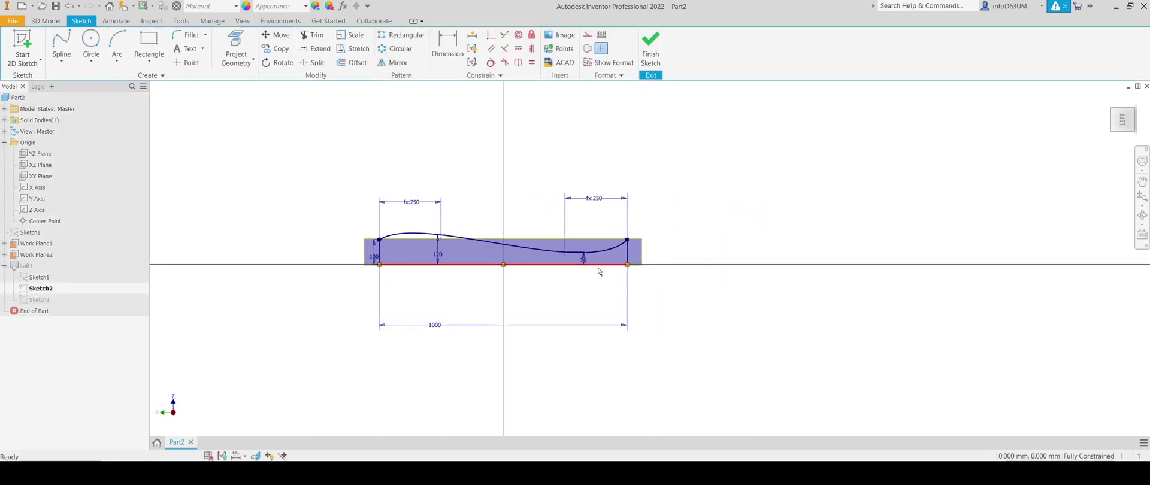
{"action": "double_click", "coordinate": [277, 241]}
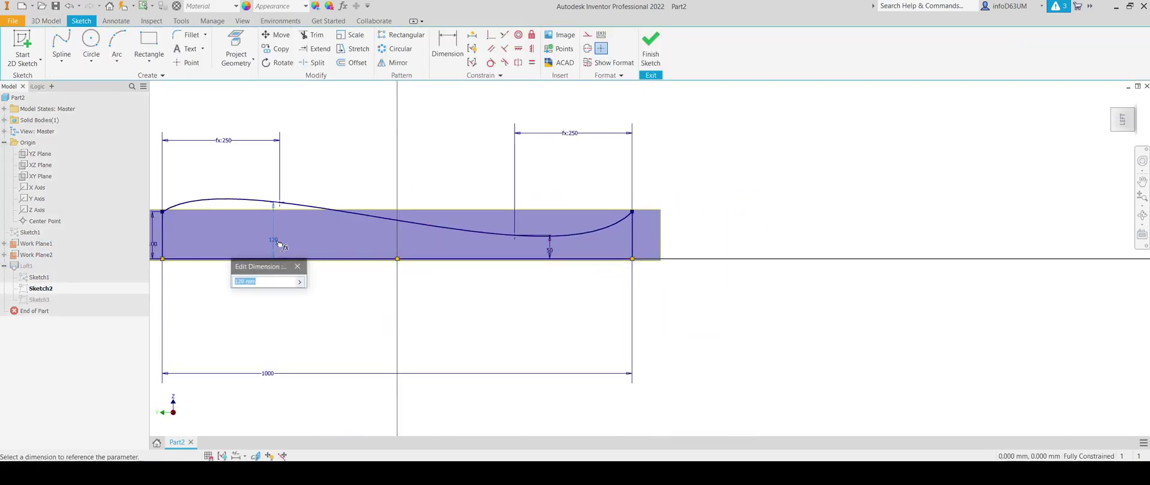
{"action": "type", "text": "150"}
{"action": "key", "text": "Return"}
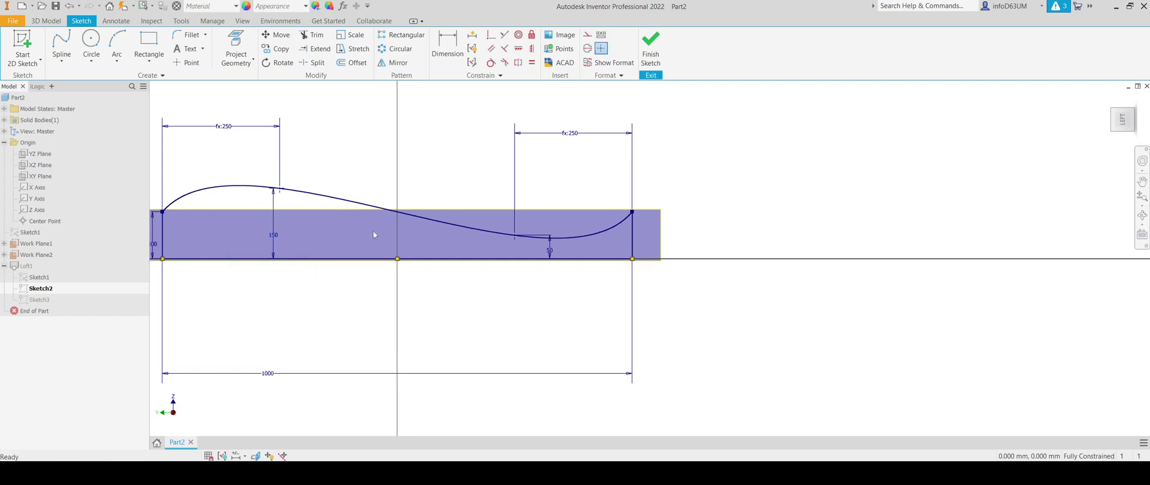
{"action": "left_click", "coordinate": [650, 48]}
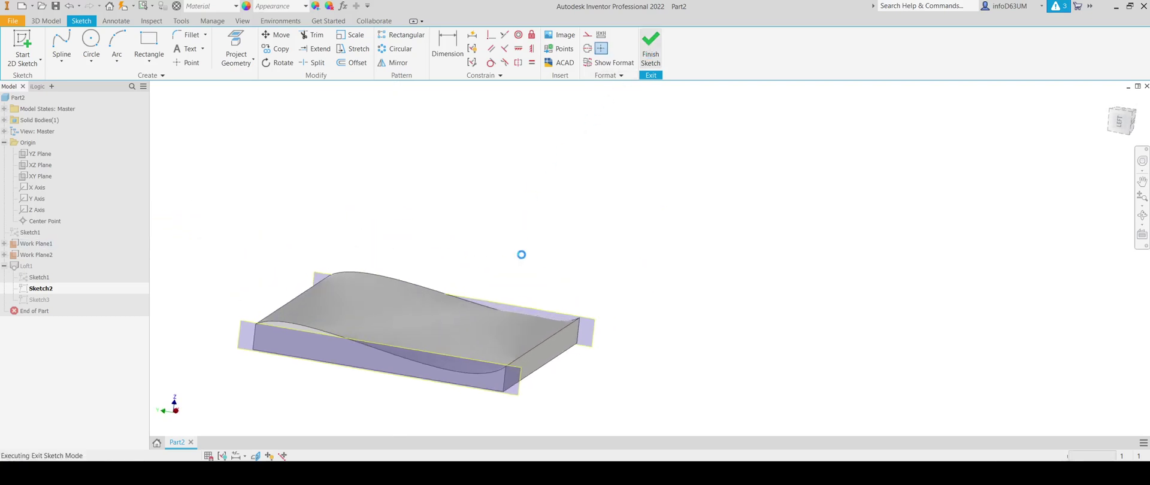
Assign the Wood (Cherry) material to the lofted part.
{"action": "mouse_move", "coordinate": [501, 293]}
{"action": "middle_mouse_down", "text": "shift"}
{"action": "mouse_move", "coordinate": [431, 297]}
{"action": "mouse_move", "coordinate": [393, 315]}
{"action": "mouse_move", "coordinate": [430, 347]}
{"action": "mouse_move", "coordinate": [390, 370]}
{"action": "mouse_move", "coordinate": [350, 329]}
{"action": "mouse_move", "coordinate": [457, 280]}
{"action": "mouse_move", "coordinate": [395, 300]}
{"action": "mouse_move", "coordinate": [558, 295]}
{"action": "mouse_move", "coordinate": [692, 270]}
{"action": "middle_mouse_up", "text": "shift"}
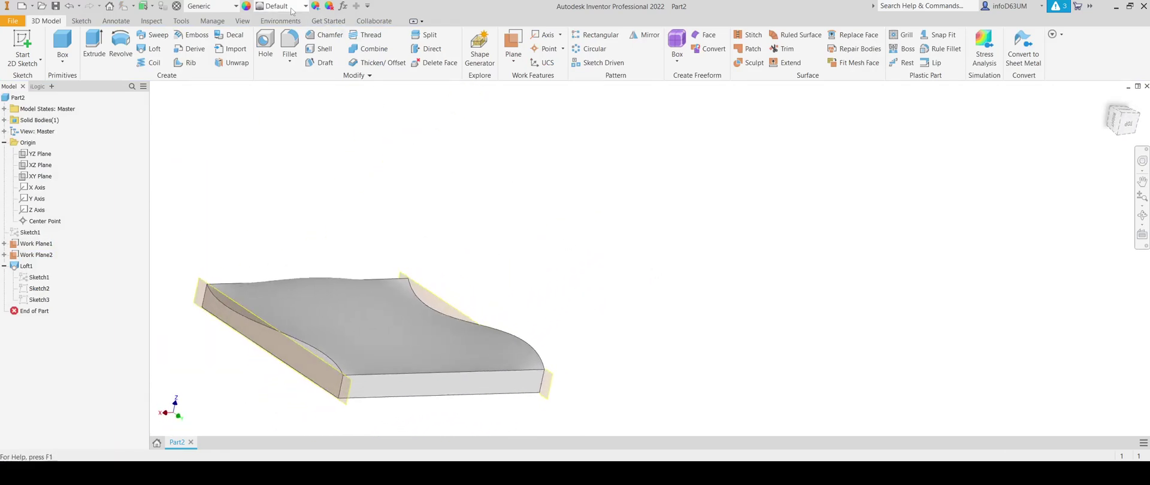
{"action": "left_click", "coordinate": [210, 6]}
{"action": "scroll", "coordinate": [180, 257], "scroll_direction": "down", "scroll_amount": 8}
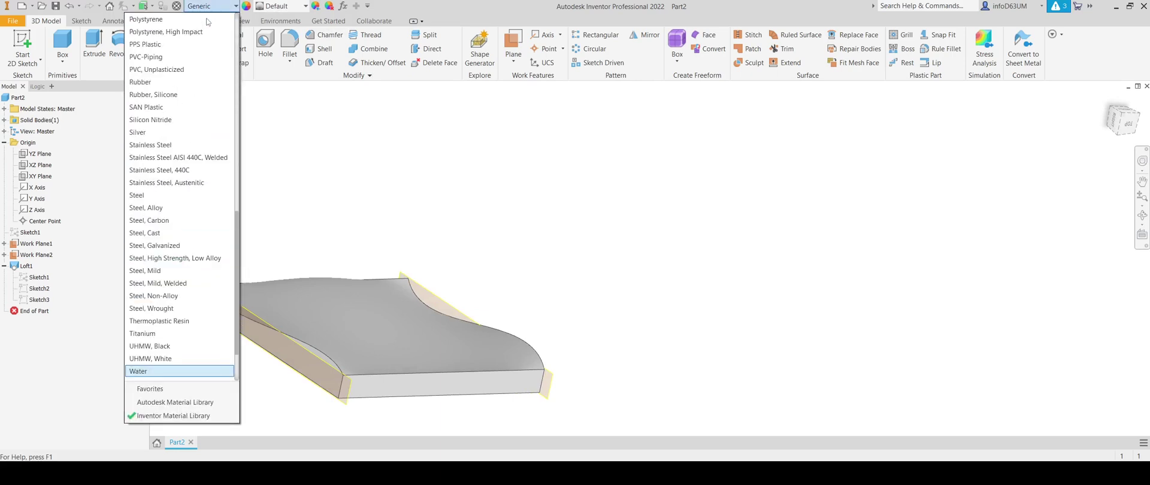
{"action": "key", "text": "Down"}
{"action": "key", "text": "Down"}
{"action": "key", "text": "Down"}
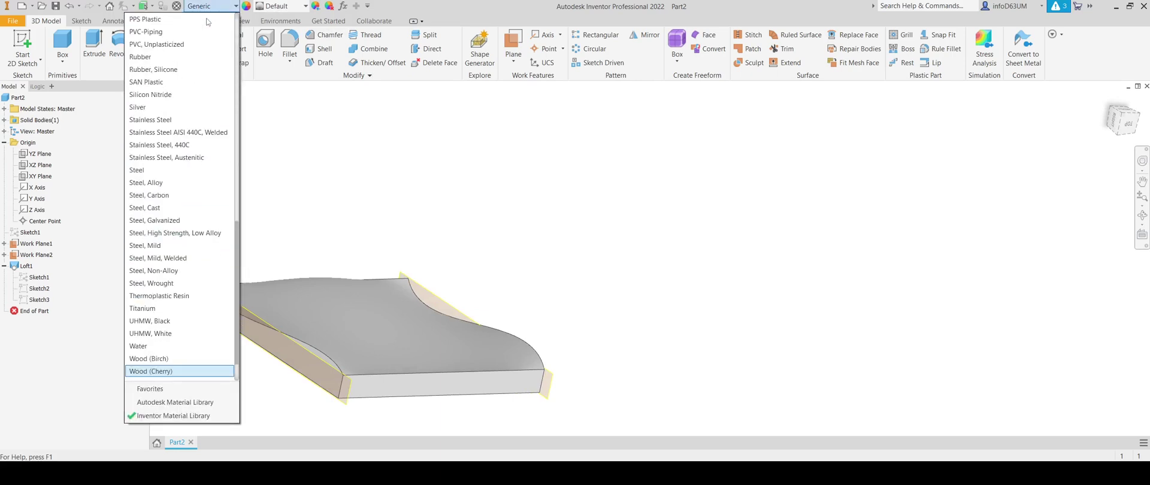
{"action": "key", "text": "Up"}
{"action": "key", "text": "Return"}
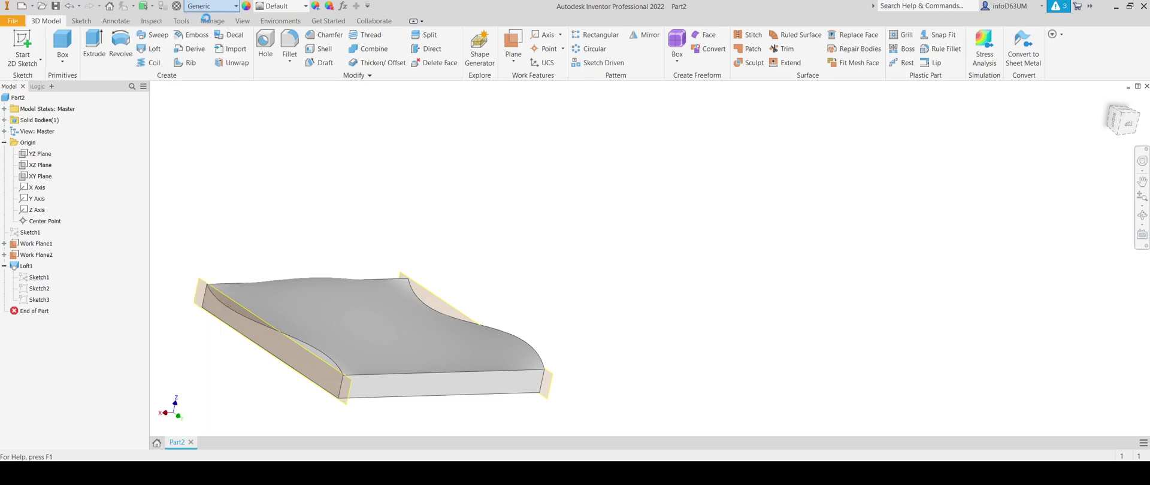
Assign the Wood (Oak) material to the lofted part.
{"action": "left_click", "coordinate": [236, 6]}
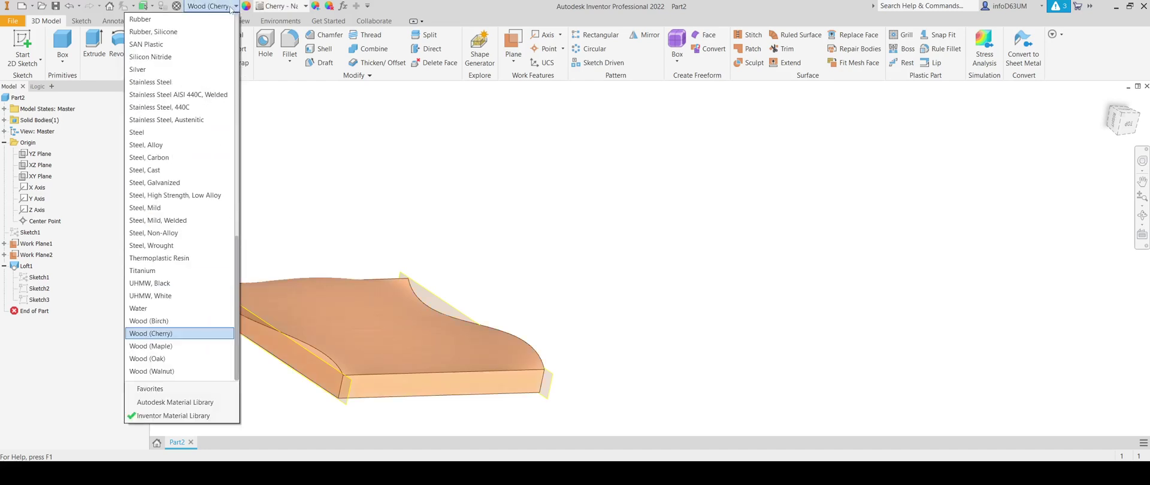
{"action": "left_click", "coordinate": [180, 358]}
{"action": "middle_click_drag", "start_coordinate": [330, 275], "coordinate": [291, 249], "text": "shift"}
{"action": "scroll", "coordinate": [441, 290], "scroll_direction": "down", "scroll_amount": 3}
{"action": "mouse_move", "coordinate": [441, 290]}
{"action": "middle_mouse_down", "text": "shift"}
{"action": "mouse_move", "coordinate": [404, 262]}
{"action": "mouse_move", "coordinate": [444, 277]}
{"action": "mouse_move", "coordinate": [631, 259]}
{"action": "mouse_move", "coordinate": [530, 263]}
{"action": "middle_mouse_up", "text": "shift"}
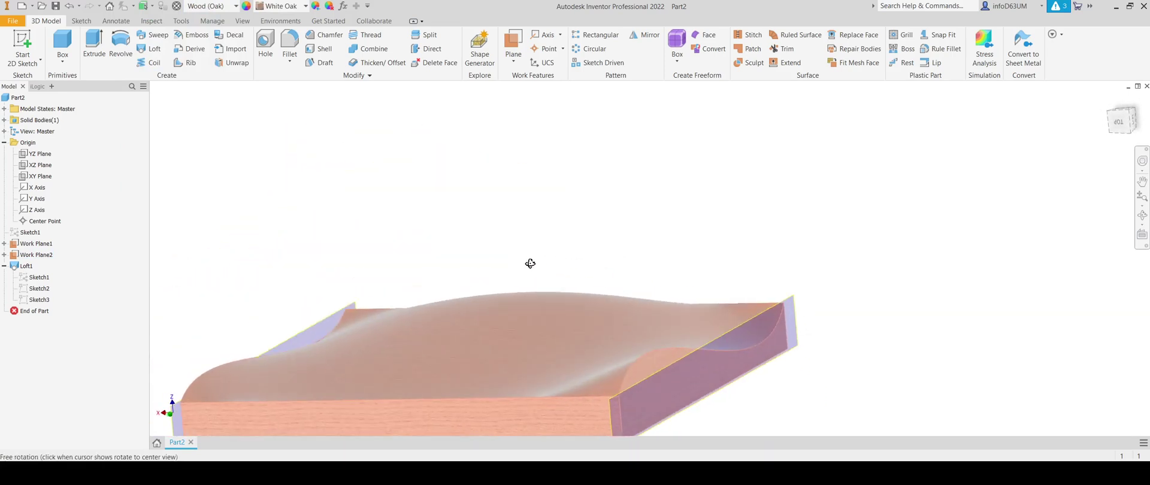
Edit the loft's Sketch1, set the 150 mm spline height dimension to 250 mm, and finish the sketch.
{"action": "left_click", "coordinate": [39, 278]}
{"action": "key", "text": "Page_Up"}
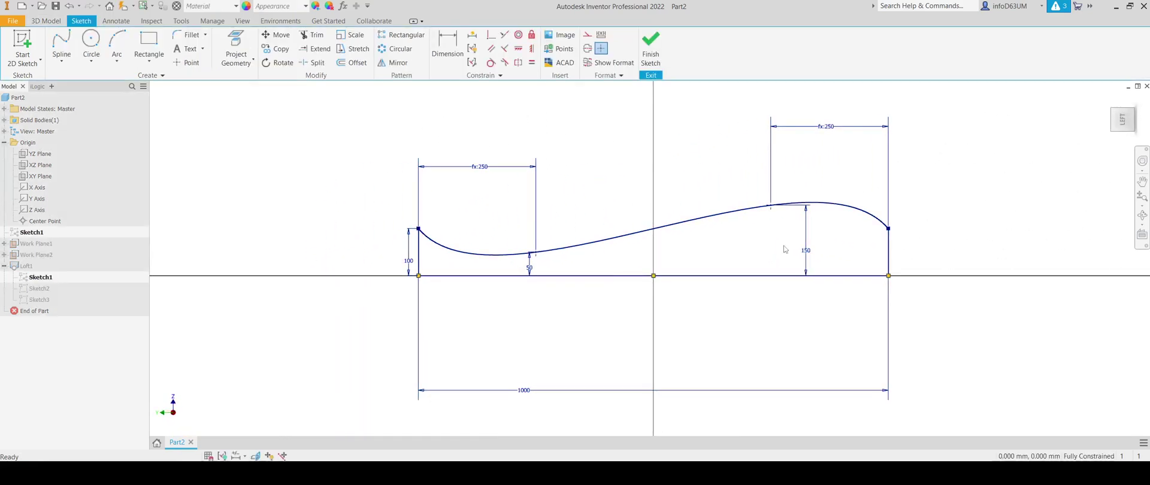
{"action": "double_click", "coordinate": [806, 252]}
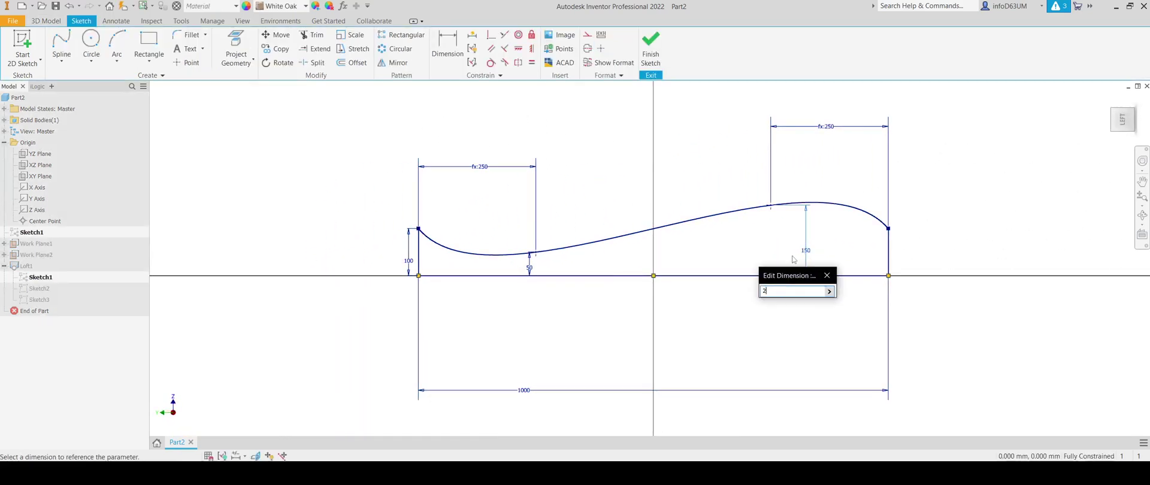
{"action": "type", "text": "250"}
{"action": "key", "text": "Return"}
{"action": "left_click", "coordinate": [651, 44]}
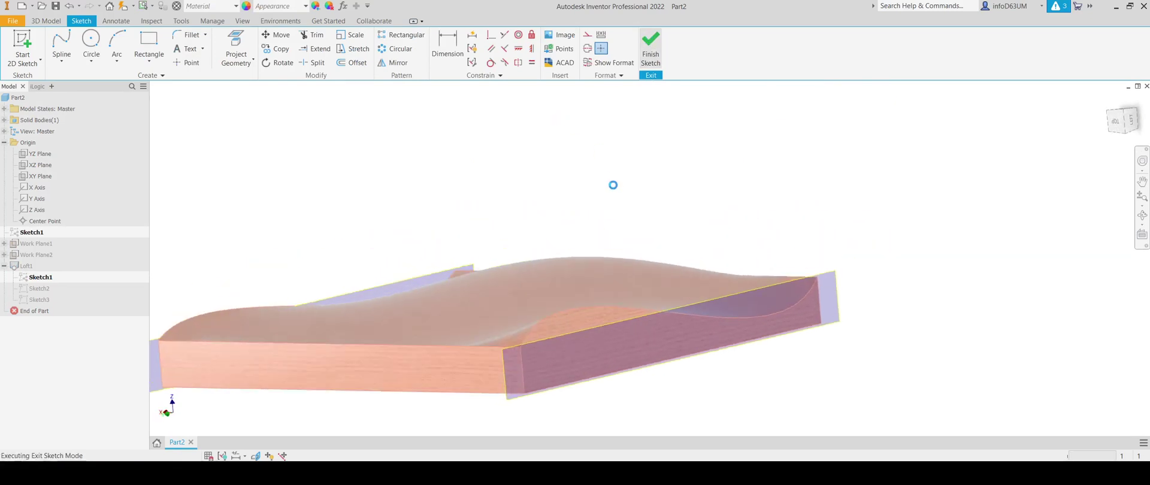
{"action": "mouse_move", "coordinate": [596, 317]}
{"action": "middle_mouse_down", "text": "shift"}
{"action": "mouse_move", "coordinate": [447, 321]}
{"action": "mouse_move", "coordinate": [542, 311]}
{"action": "mouse_move", "coordinate": [566, 212]}
{"action": "mouse_move", "coordinate": [629, 187]}
{"action": "mouse_move", "coordinate": [577, 198]}
{"action": "mouse_move", "coordinate": [529, 316]}
{"action": "mouse_move", "coordinate": [570, 314]}
{"action": "mouse_move", "coordinate": [547, 292]}
{"action": "middle_mouse_up", "text": "shift"}
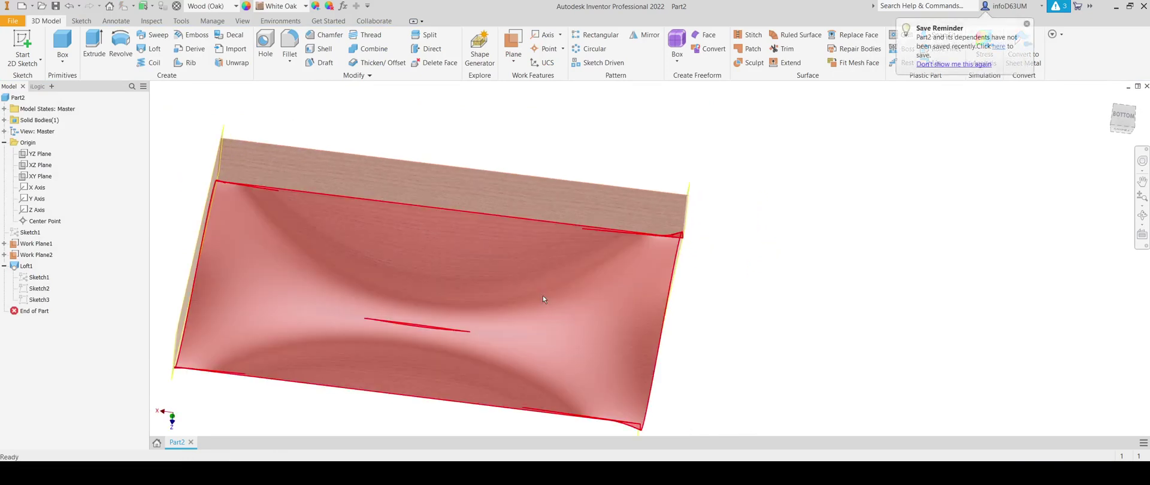
{"action": "double_click", "coordinate": [542, 295]}
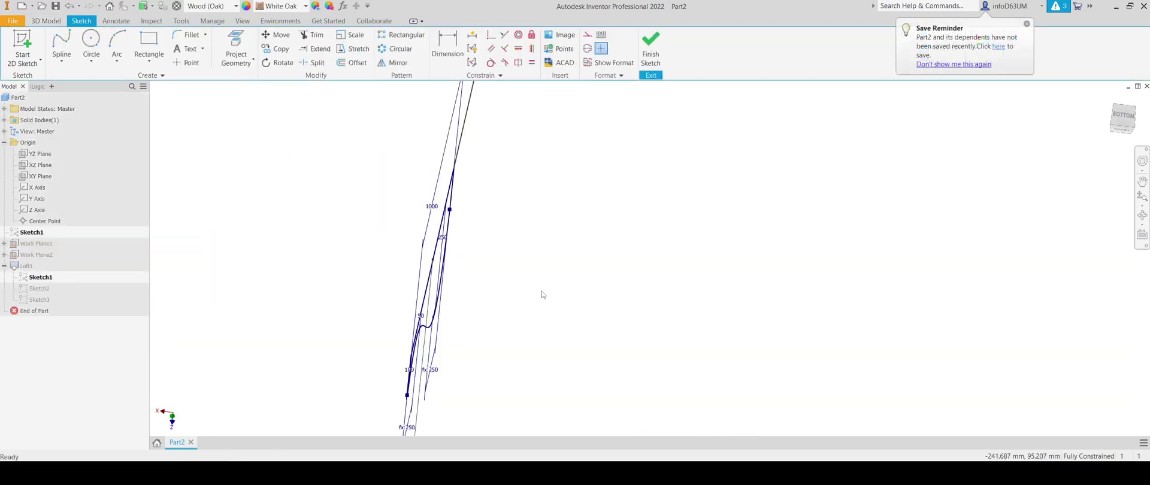
{"action": "left_click", "coordinate": [651, 48]}
{"action": "mouse_move", "coordinate": [498, 190]}
{"action": "middle_mouse_down", "text": "shift"}
{"action": "mouse_move", "coordinate": [468, 261]}
{"action": "mouse_move", "coordinate": [578, 205]}
{"action": "mouse_move", "coordinate": [584, 214]}
{"action": "mouse_move", "coordinate": [561, 198]}
{"action": "middle_mouse_up", "text": "shift"}
{"action": "mouse_move", "coordinate": [569, 156]}
{"action": "middle_mouse_down", "text": "shift"}
{"action": "mouse_move", "coordinate": [506, 205]}
{"action": "mouse_move", "coordinate": [431, 231]}
{"action": "mouse_move", "coordinate": [454, 259]}
{"action": "mouse_move", "coordinate": [616, 267]}
{"action": "middle_mouse_up", "text": "shift"}
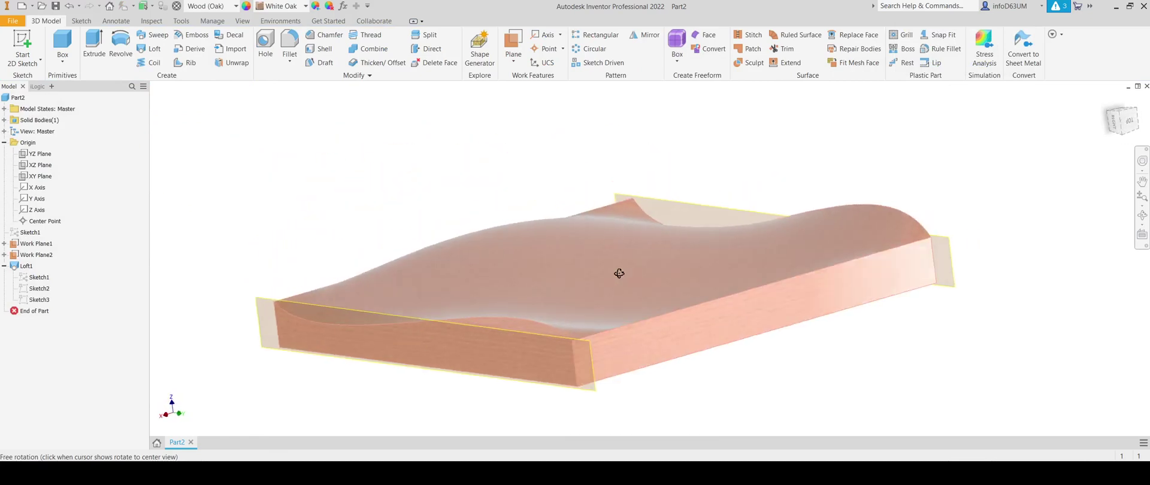
Start a sketch on the block's flat, straight-topped side face and draw a 20 mm wide, 200 mm high rectangle from its bottom edge.
{"action": "key", "text": "s"}
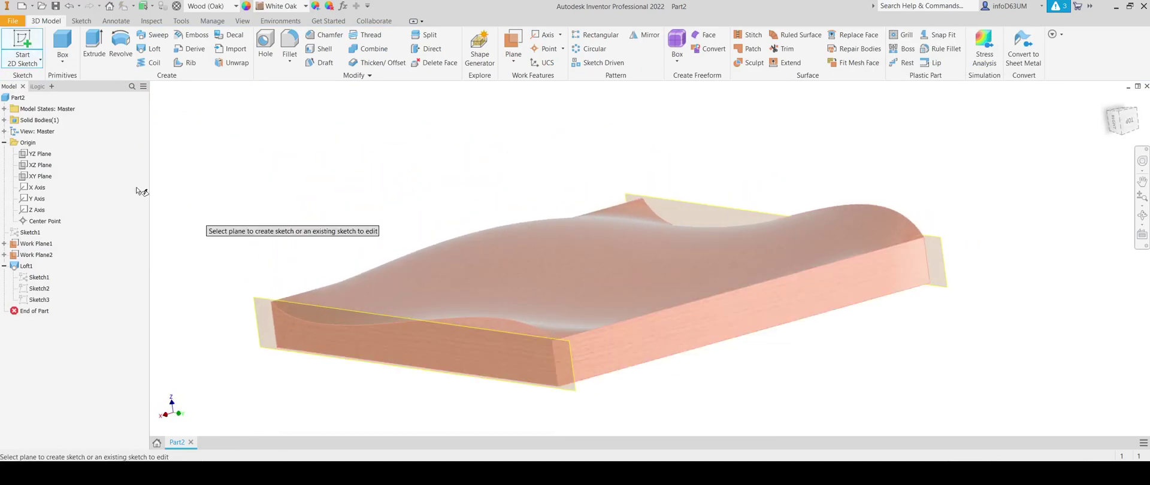
{"action": "left_click", "coordinate": [597, 343]}
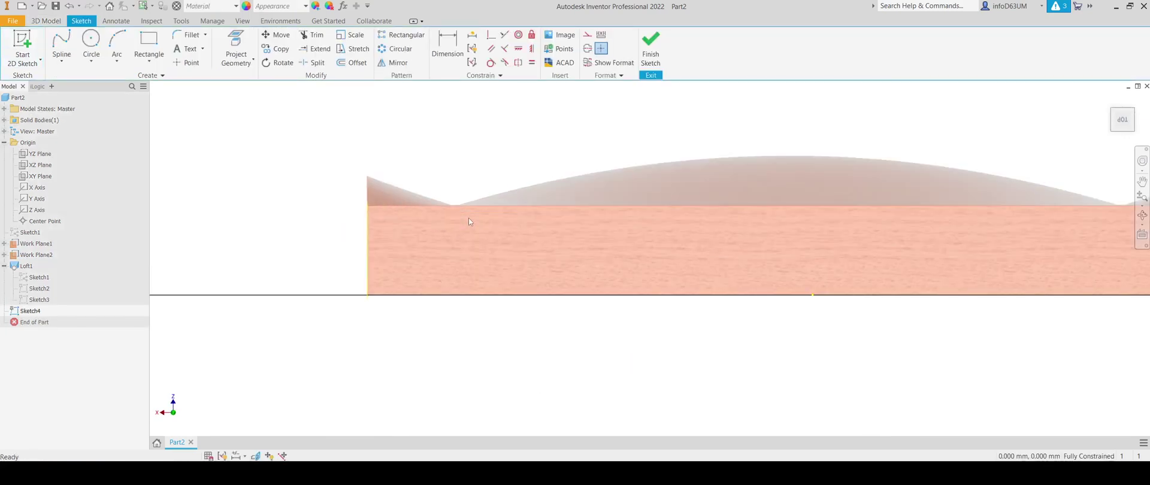
{"action": "left_click", "coordinate": [148, 44]}
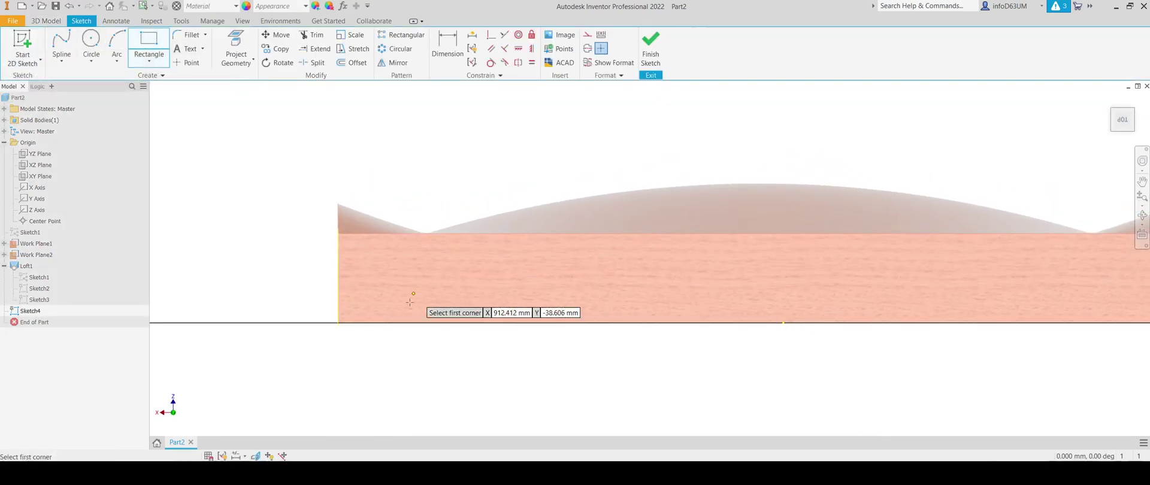
{"action": "left_click", "coordinate": [353, 322]}
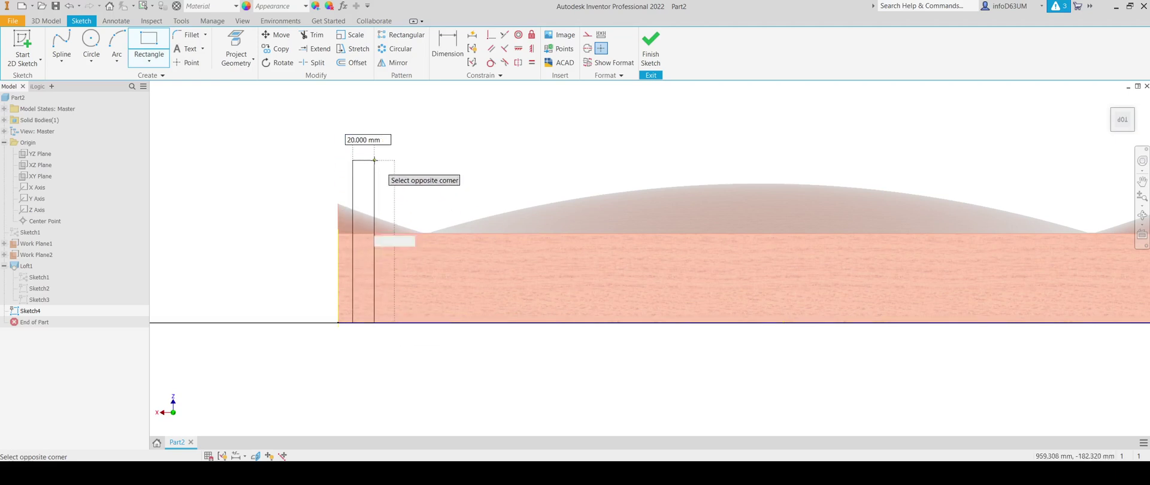
{"action": "key", "text": "Tab"}
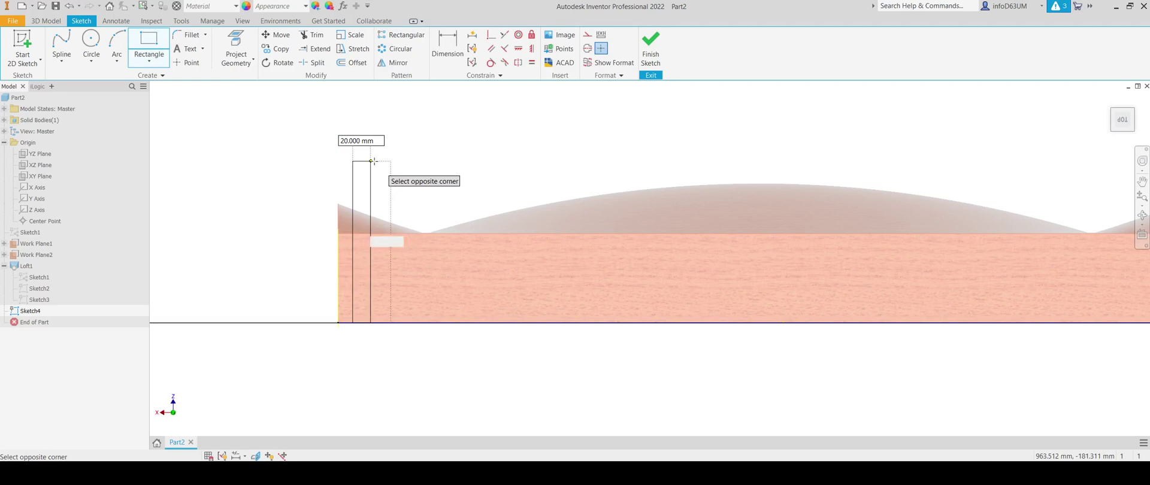
{"action": "type", "text": "200"}
{"action": "key", "text": "Return"}
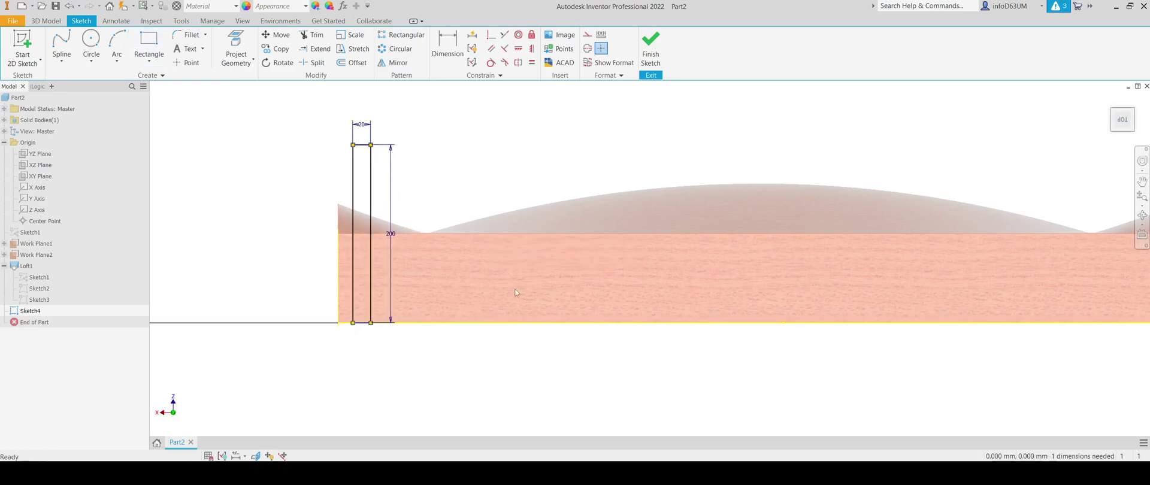
Dimension the horizontal gap between the face's vertical end edge and the nearest side of the rectangle.
{"action": "scroll", "coordinate": [515, 292], "scroll_direction": "down", "scroll_amount": 3}
{"action": "scroll", "coordinate": [466, 250], "scroll_direction": "up", "scroll_amount": 2}
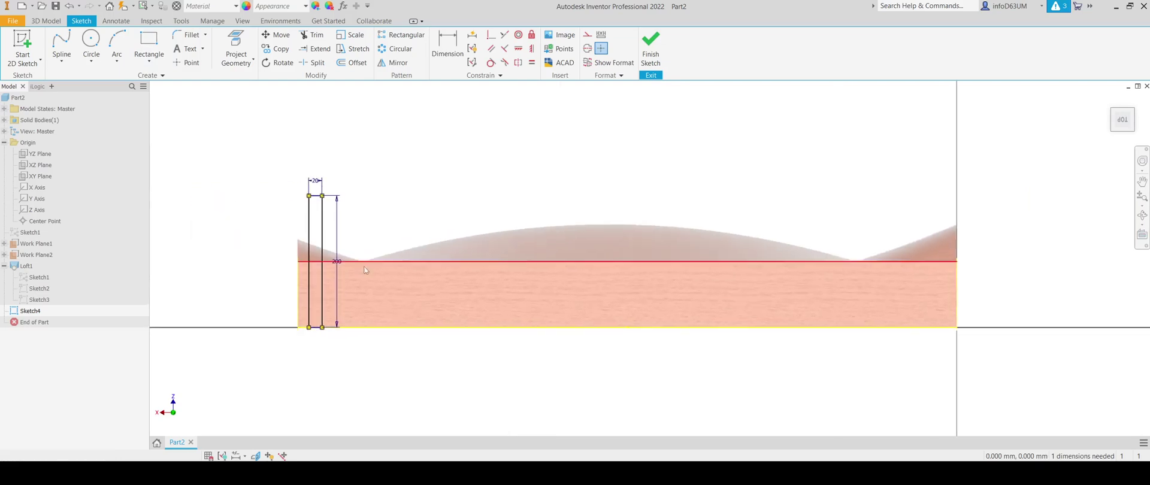
{"action": "scroll", "coordinate": [354, 215], "scroll_direction": "up", "scroll_amount": 3}
{"action": "left_click", "coordinate": [453, 38]}
{"action": "middle_click_drag", "start_coordinate": [403, 234], "coordinate": [429, 110]}
{"action": "scroll", "coordinate": [282, 293], "scroll_direction": "up", "scroll_amount": 3}
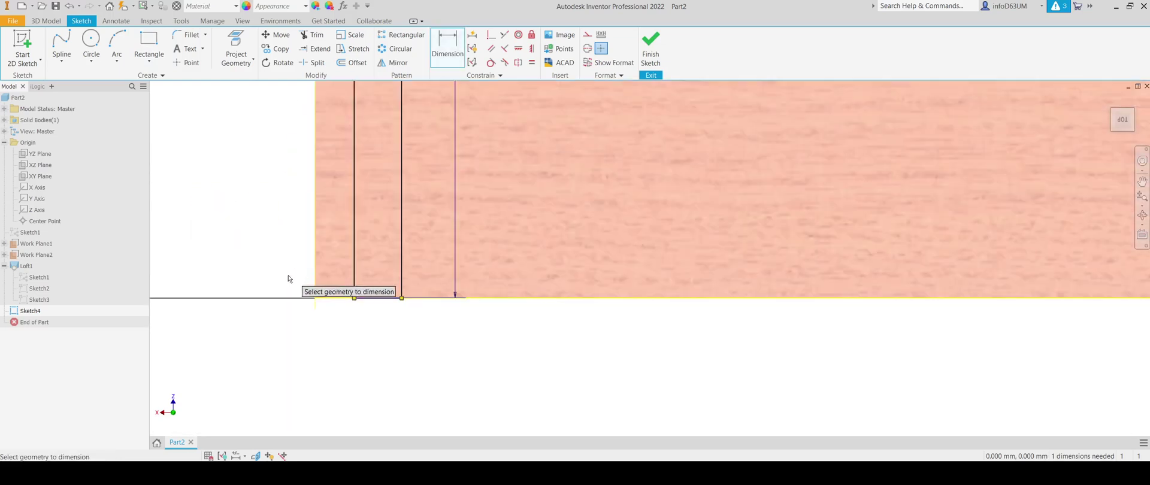
{"action": "left_click", "coordinate": [314, 277]}
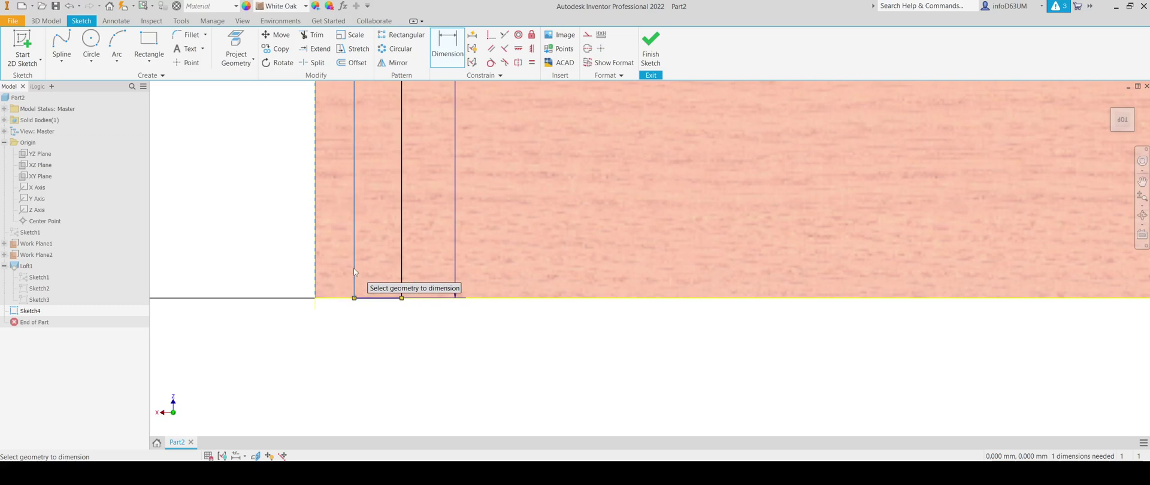
{"action": "left_click", "coordinate": [354, 287]}
{"action": "left_click", "coordinate": [337, 345]}
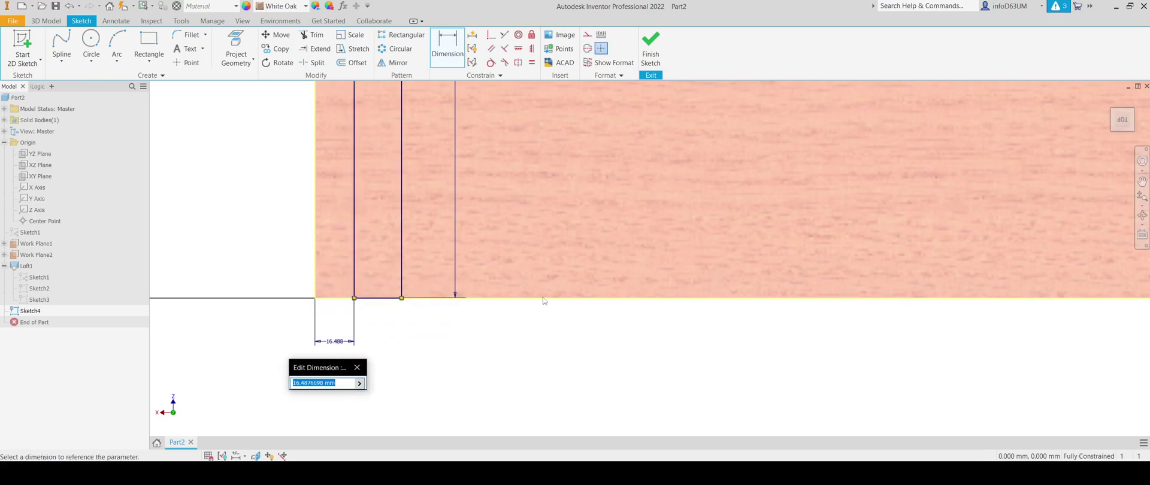
Measure the face's bottom edge for the gap dimension and set its value to 1000.000 mm/20.
{"action": "scroll", "coordinate": [541, 337], "scroll_direction": "up", "scroll_amount": 5}
{"action": "middle_click_drag", "start_coordinate": [541, 338], "coordinate": [339, 345]}
{"action": "left_click", "coordinate": [360, 384]}
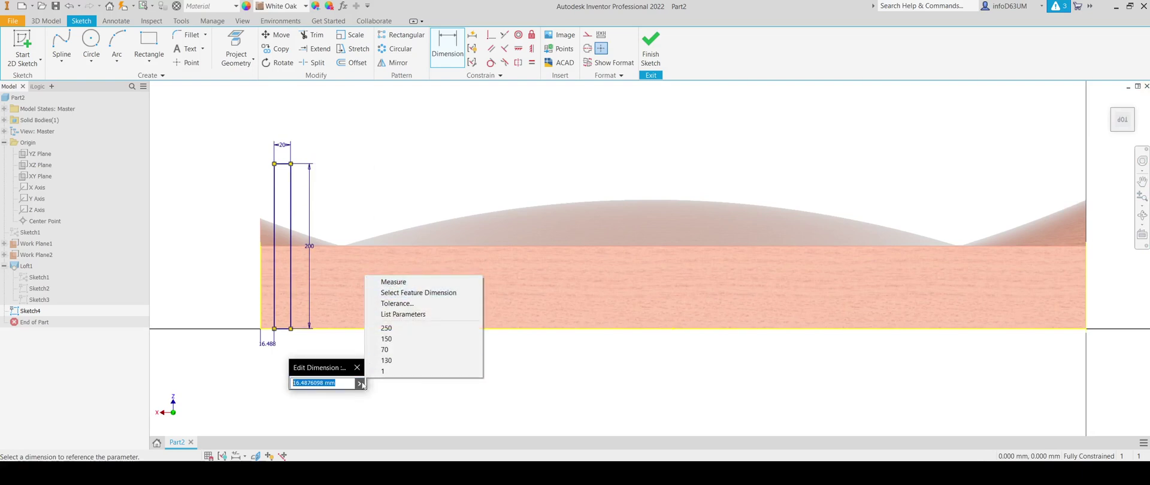
{"action": "left_click", "coordinate": [394, 282]}
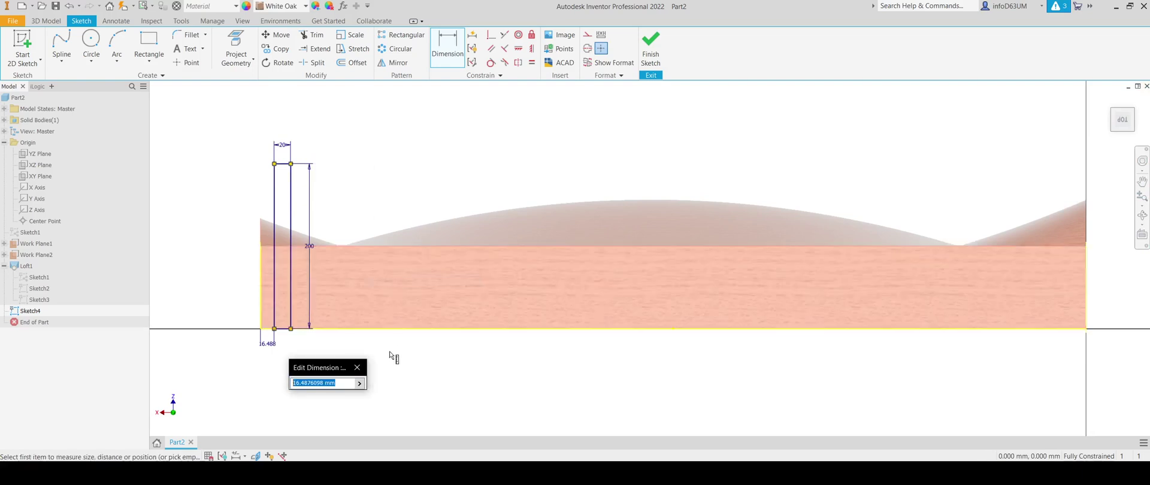
{"action": "left_click", "coordinate": [414, 329]}
{"action": "scroll", "coordinate": [257, 345], "scroll_direction": "down", "scroll_amount": 2}
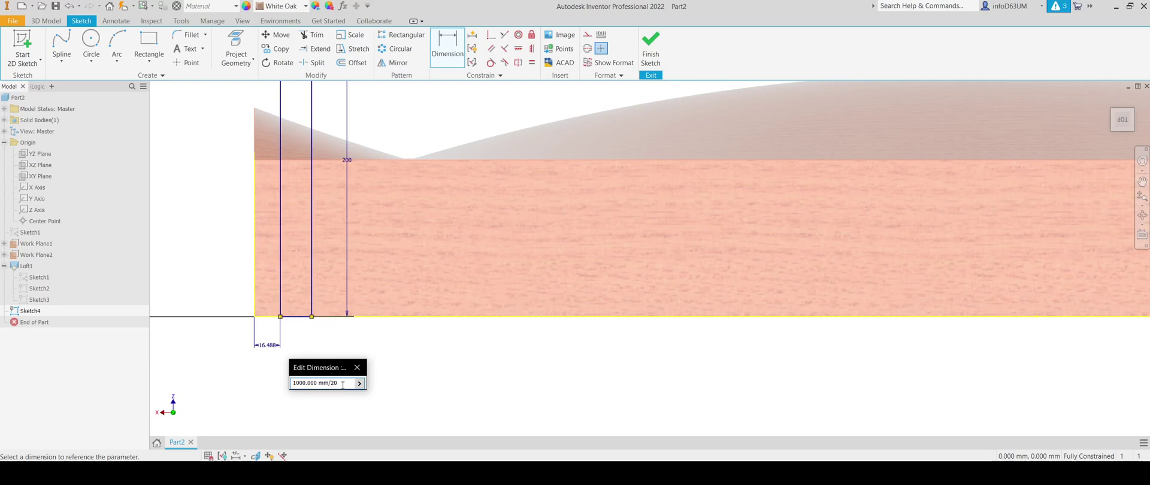
{"action": "key", "text": "Return"}
{"action": "middle_click_drag", "start_coordinate": [364, 369], "coordinate": [349, 398]}
{"action": "scroll", "coordinate": [347, 374], "scroll_direction": "up", "scroll_amount": 3}
{"action": "mouse_move", "coordinate": [351, 366]}
{"action": "middle_mouse_down"}
{"action": "mouse_move", "coordinate": [296, 339]}
{"action": "mouse_move", "coordinate": [382, 339]}
{"action": "mouse_move", "coordinate": [374, 328]}
{"action": "middle_mouse_up"}
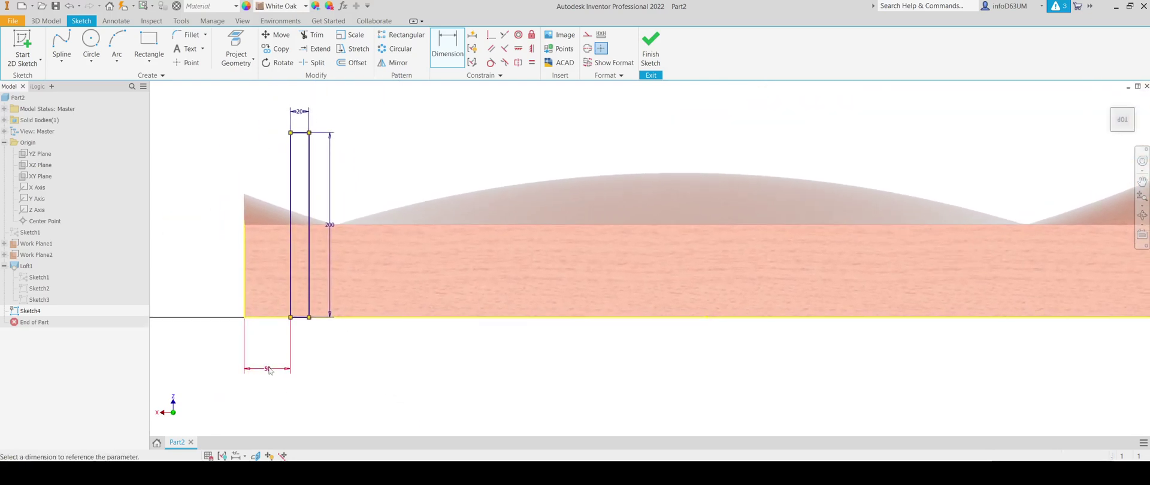
Set the rectangle's gap dimension to 25 mm by dividing 1000.000 mm by 40, and finish the sketch.
{"action": "left_click", "coordinate": [269, 370]}
{"action": "double_click", "coordinate": [270, 408]}
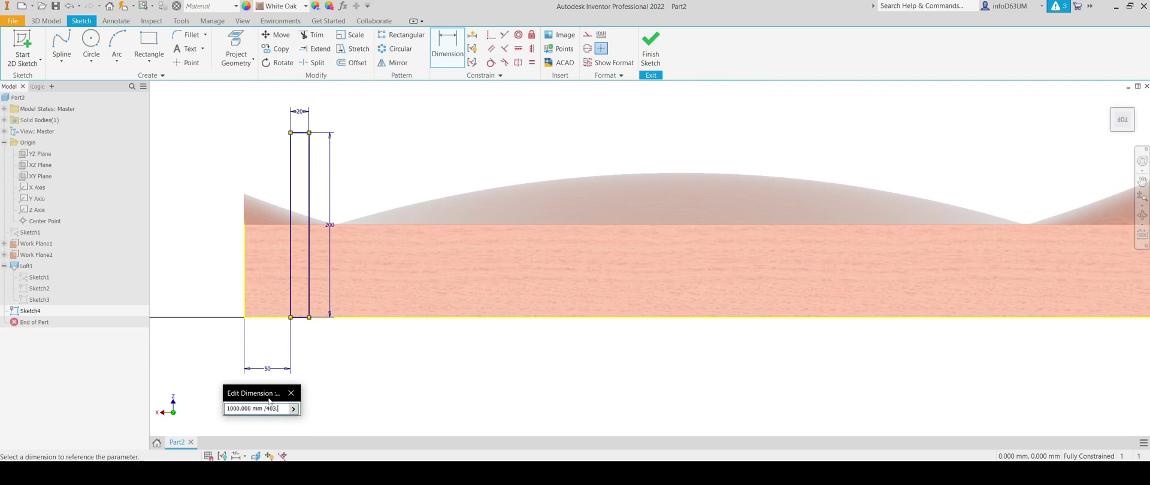
{"action": "key", "text": "Return"}
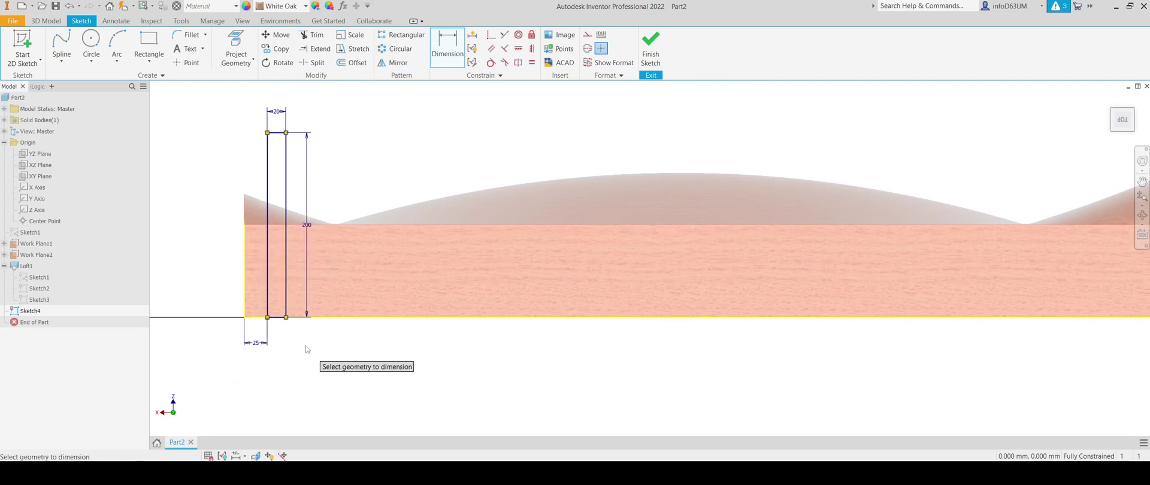
{"action": "middle_click_drag", "start_coordinate": [297, 341], "coordinate": [282, 361]}
{"action": "key", "text": "Escape"}
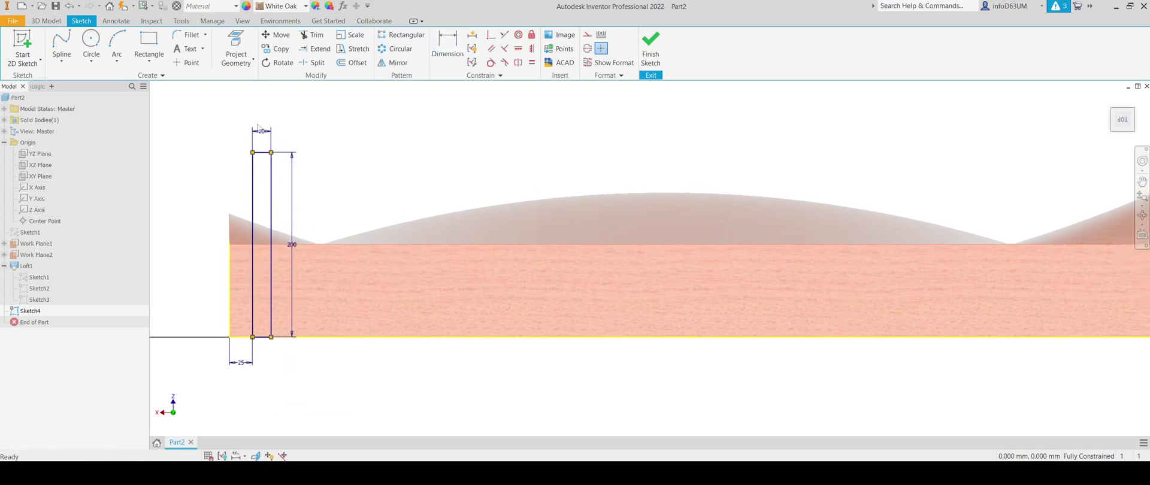
{"action": "scroll", "coordinate": [252, 352], "scroll_direction": "down", "scroll_amount": 3}
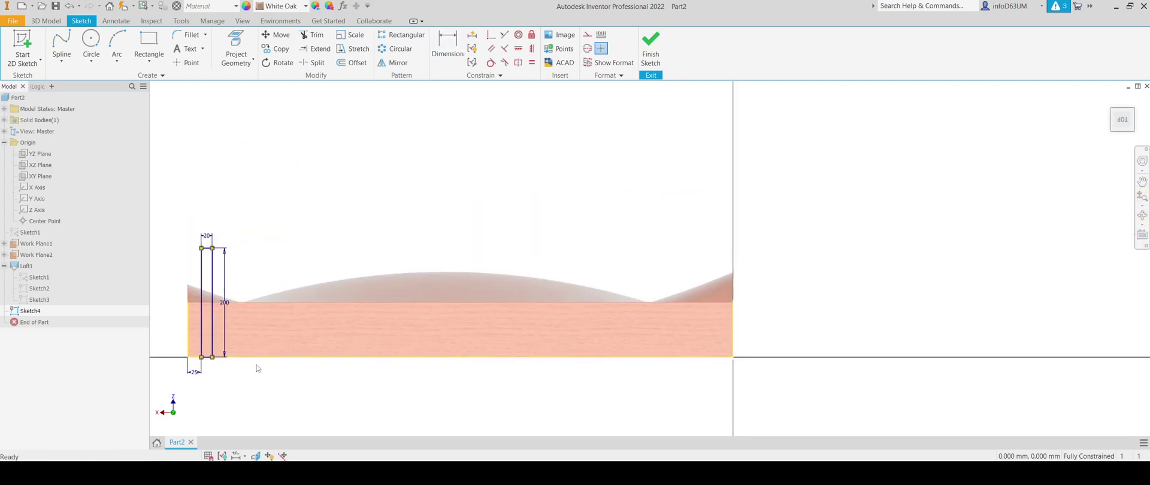
{"action": "left_click", "coordinate": [388, 37]}
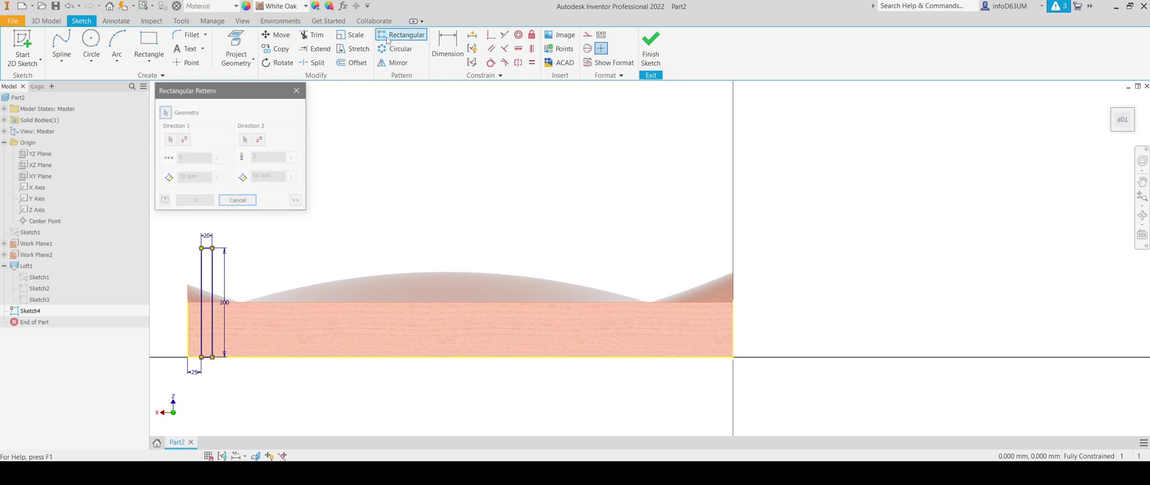
{"action": "middle_click_drag", "start_coordinate": [365, 306], "coordinate": [513, 280]}
{"action": "left_click", "coordinate": [650, 45]}
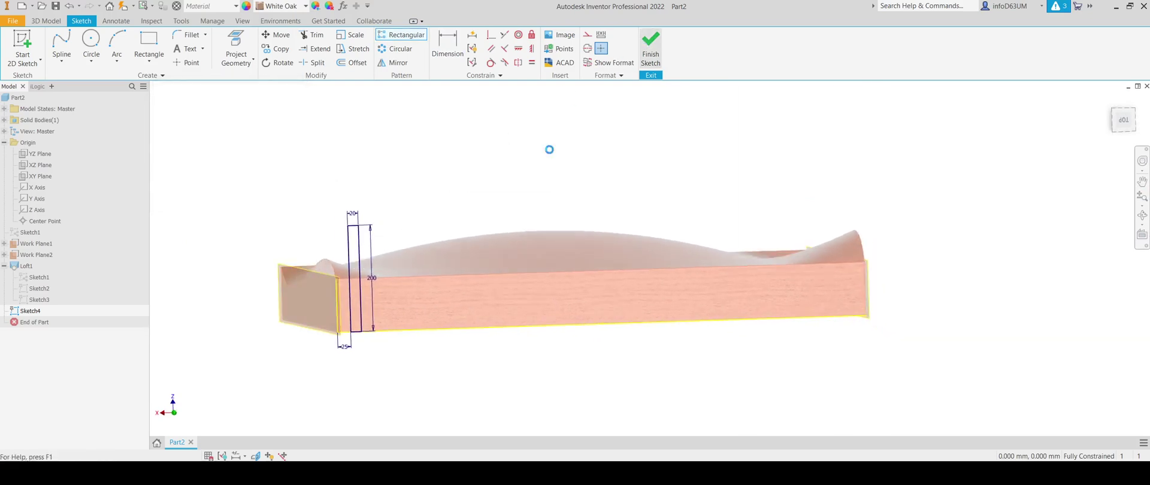
{"action": "key", "text": "e"}
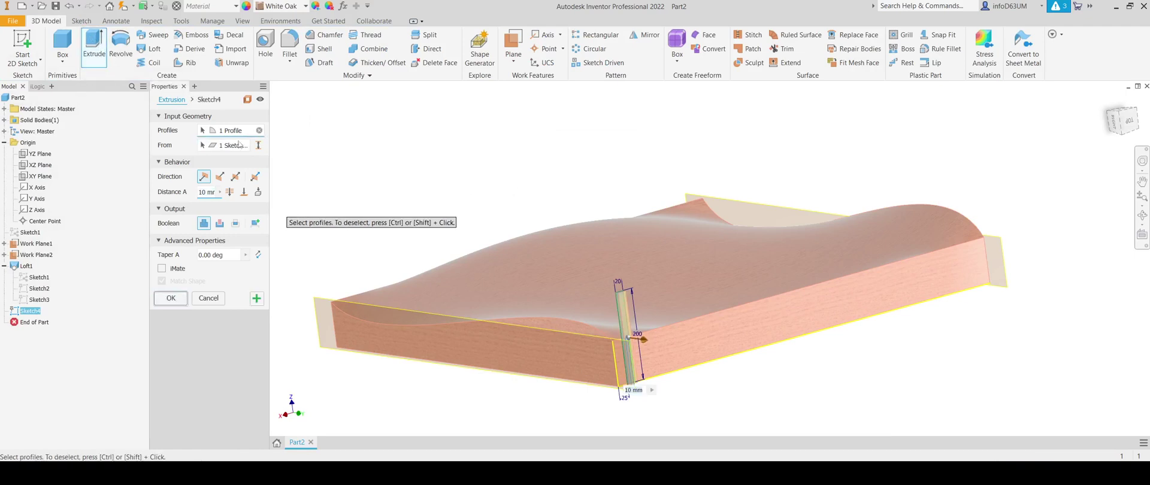
{"action": "middle_click_drag", "start_coordinate": [440, 191], "coordinate": [457, 218], "text": "shift"}
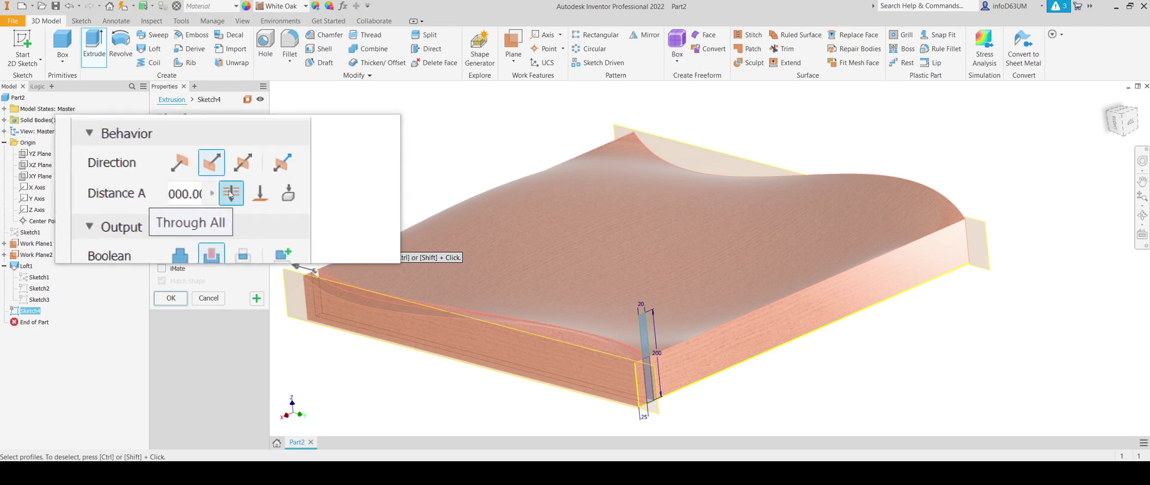
{"action": "key", "text": "Escape"}
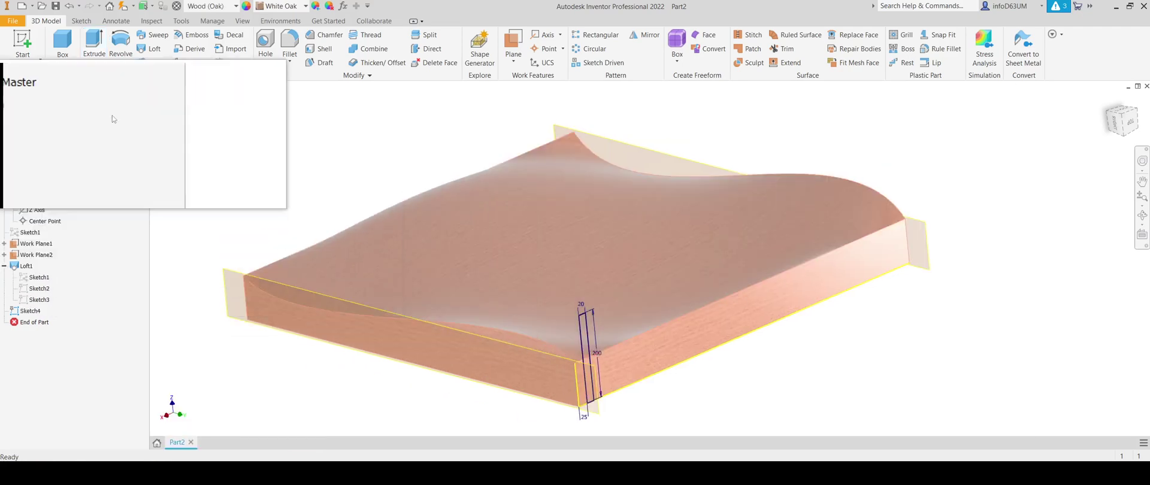
Extrude the narrow rectangle as a cut through all of the lofted body.
{"action": "left_click", "coordinate": [94, 42]}
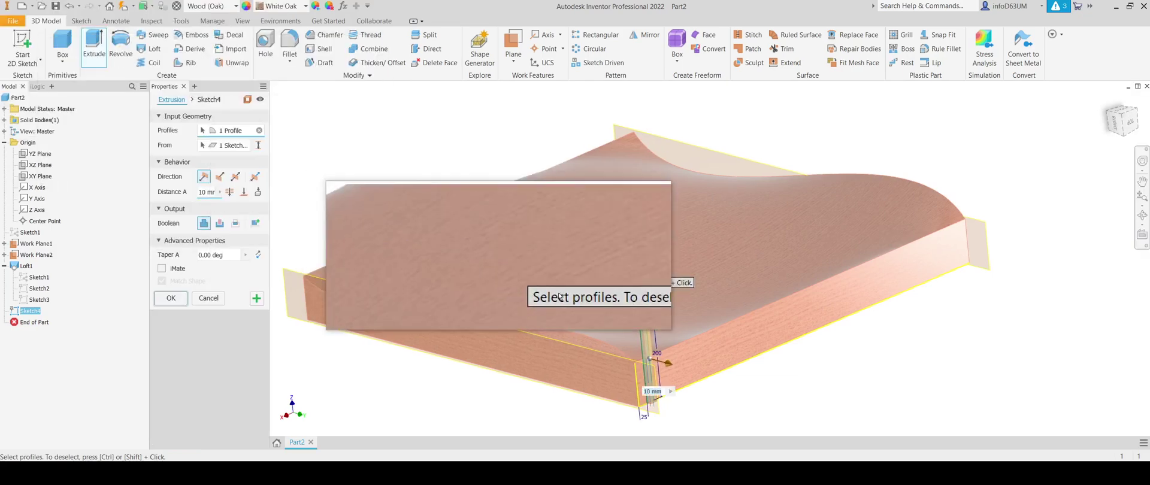
{"action": "scroll", "coordinate": [617, 343], "scroll_direction": "down", "scroll_amount": 3}
{"action": "scroll", "coordinate": [665, 296], "scroll_direction": "up", "scroll_amount": 3}
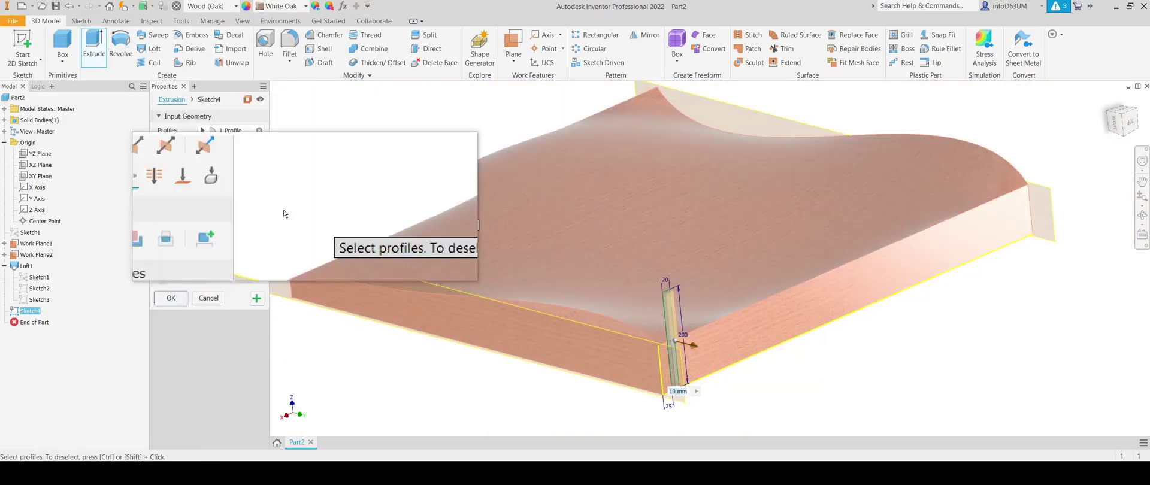
{"action": "left_click", "coordinate": [219, 227]}
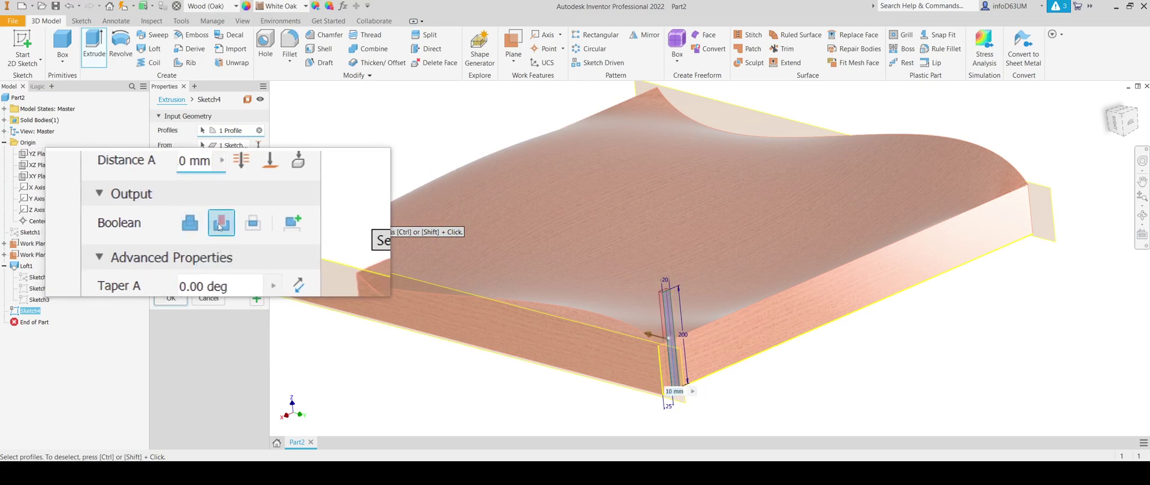
{"action": "left_click", "coordinate": [236, 186]}
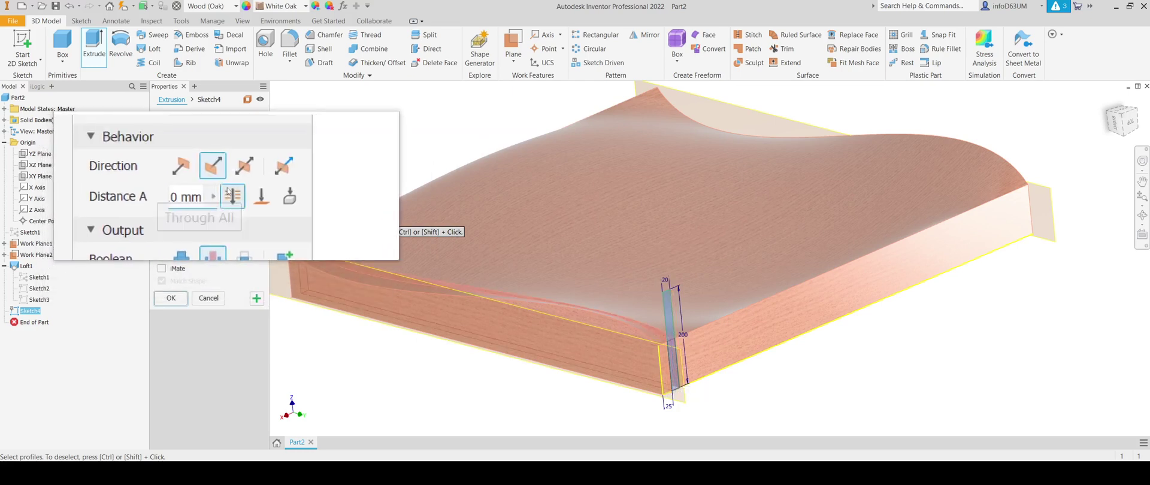
{"action": "left_click", "coordinate": [184, 300]}
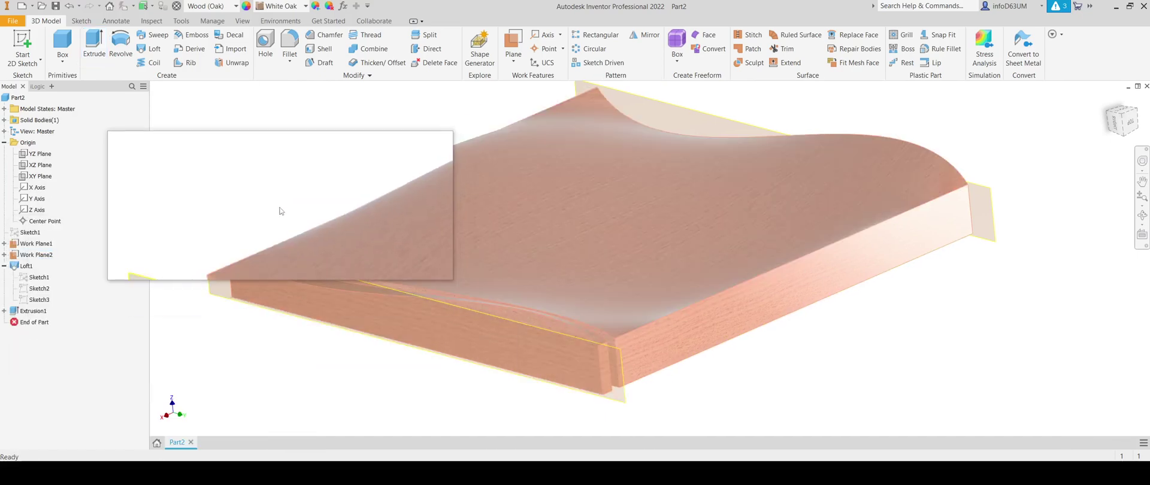
Start a rectangular pattern of the extruded slot cut, using the block's long bottom edge as the first direction.
{"action": "middle_click_drag", "start_coordinate": [280, 210], "coordinate": [321, 283], "text": "shift"}
{"action": "left_click", "coordinate": [601, 40]}
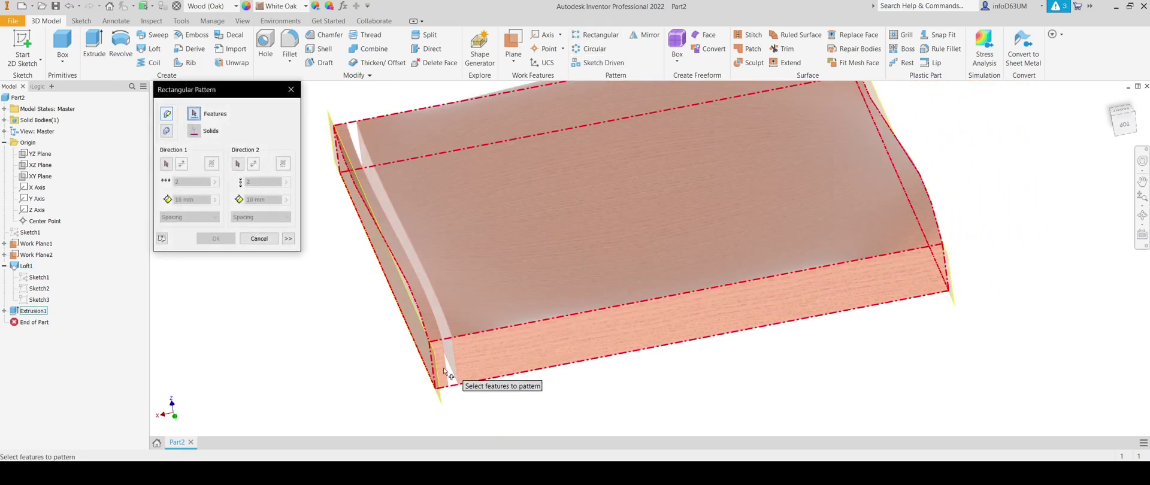
{"action": "scroll", "coordinate": [447, 367], "scroll_direction": "up", "scroll_amount": 3}
{"action": "left_click", "coordinate": [27, 312]}
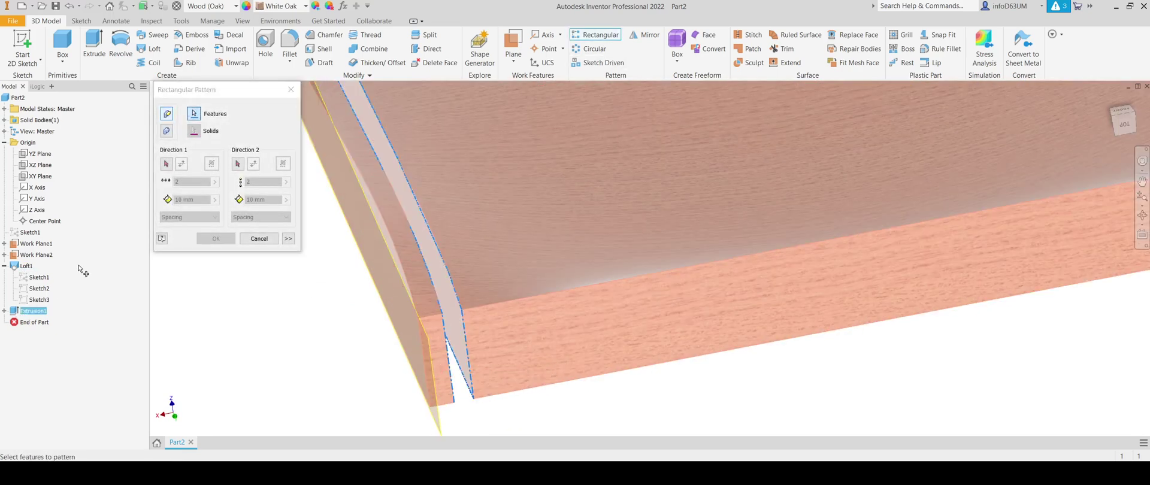
{"action": "left_click", "coordinate": [166, 164]}
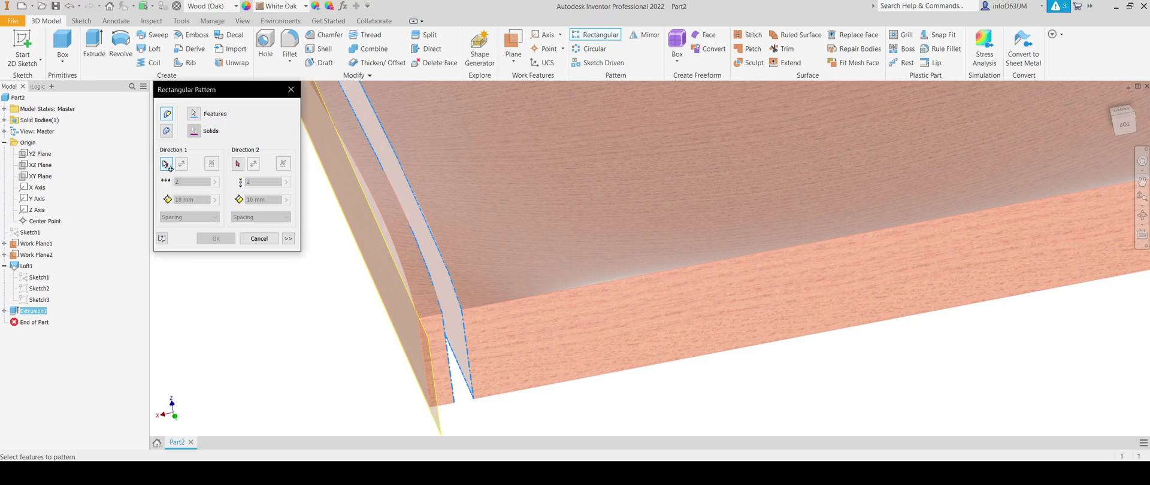
{"action": "left_click", "coordinate": [495, 392]}
{"action": "middle_click_drag", "start_coordinate": [579, 341], "coordinate": [437, 332]}
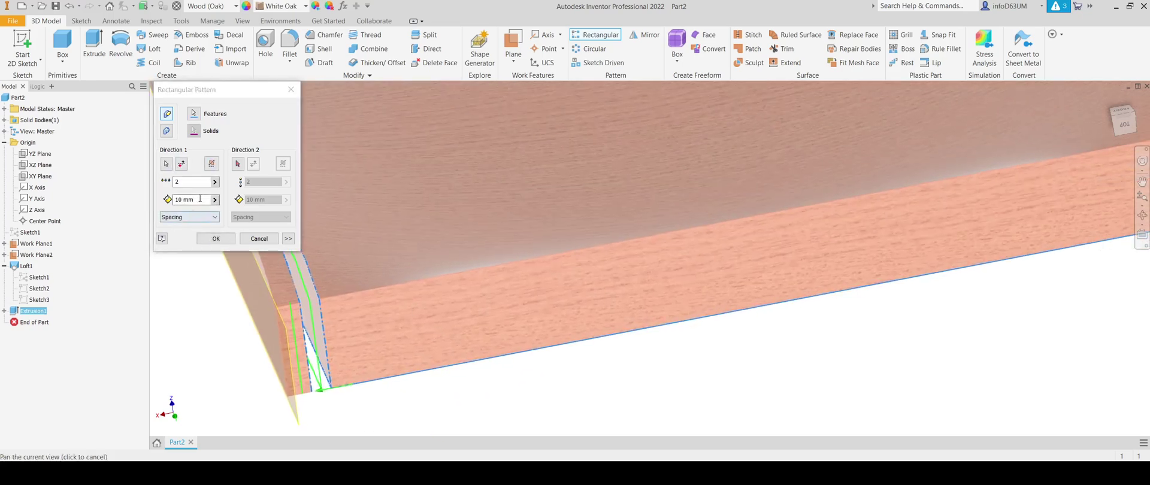
Reverse the pattern direction and repeat the slot cut 23 times at 44 mm spacing along the block's edge.
{"action": "left_click", "coordinate": [200, 198]}
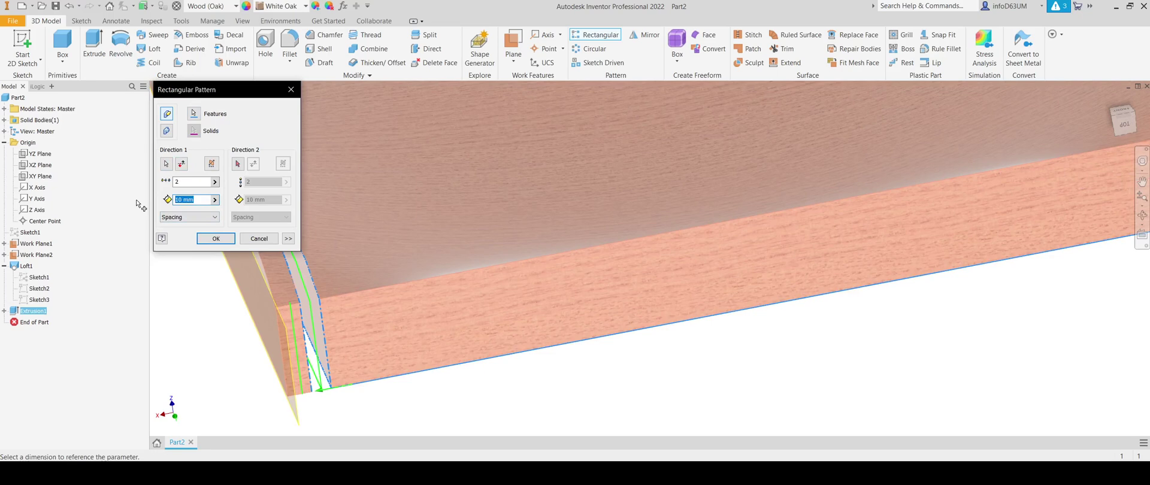
{"action": "type", "text": "44"}
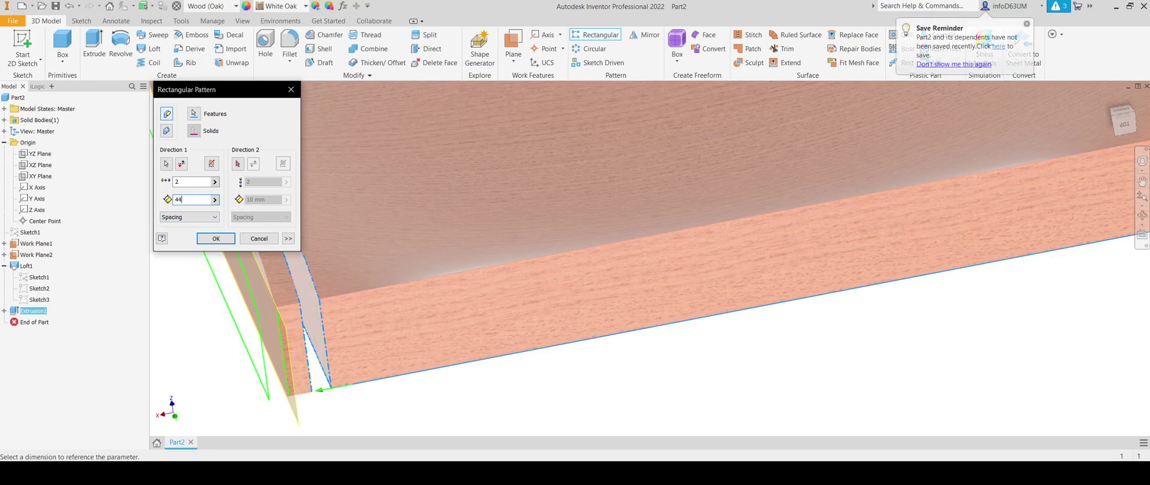
{"action": "left_click", "coordinate": [182, 162]}
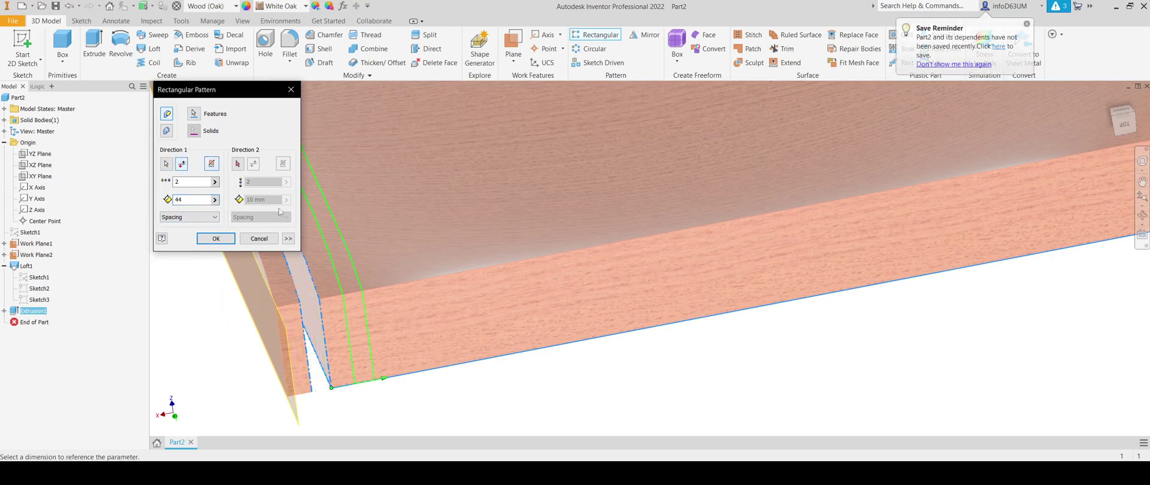
{"action": "double_click", "coordinate": [194, 183]}
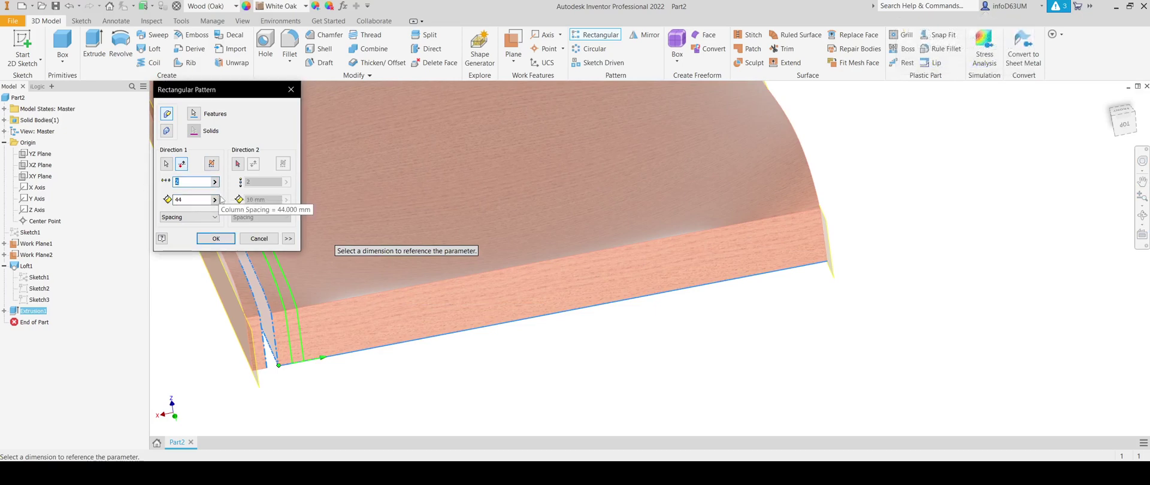
{"action": "middle_click_drag", "start_coordinate": [557, 229], "coordinate": [423, 255]}
{"action": "double_click", "coordinate": [193, 183]}
{"action": "type", "text": "22"}
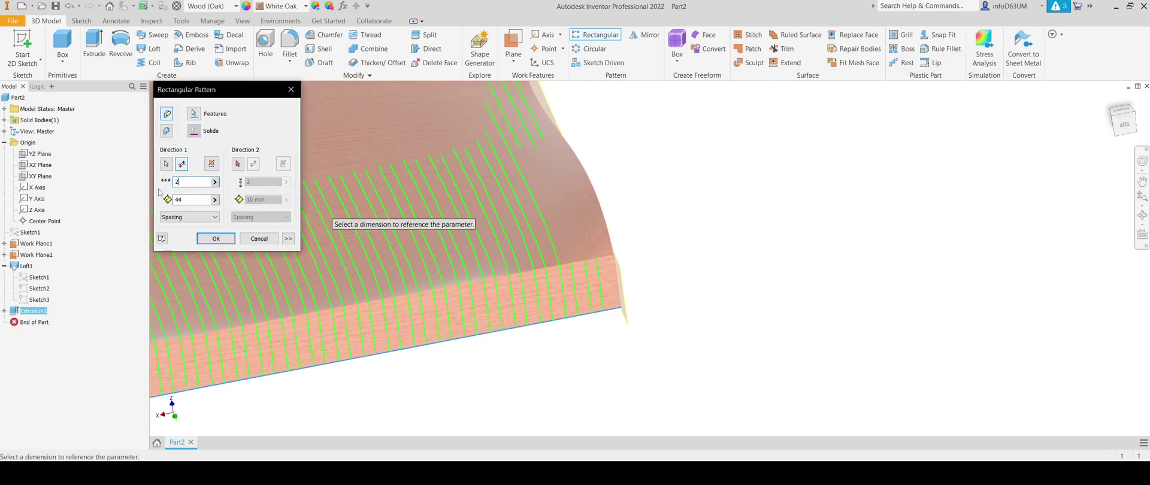
{"action": "left_click", "coordinate": [217, 237]}
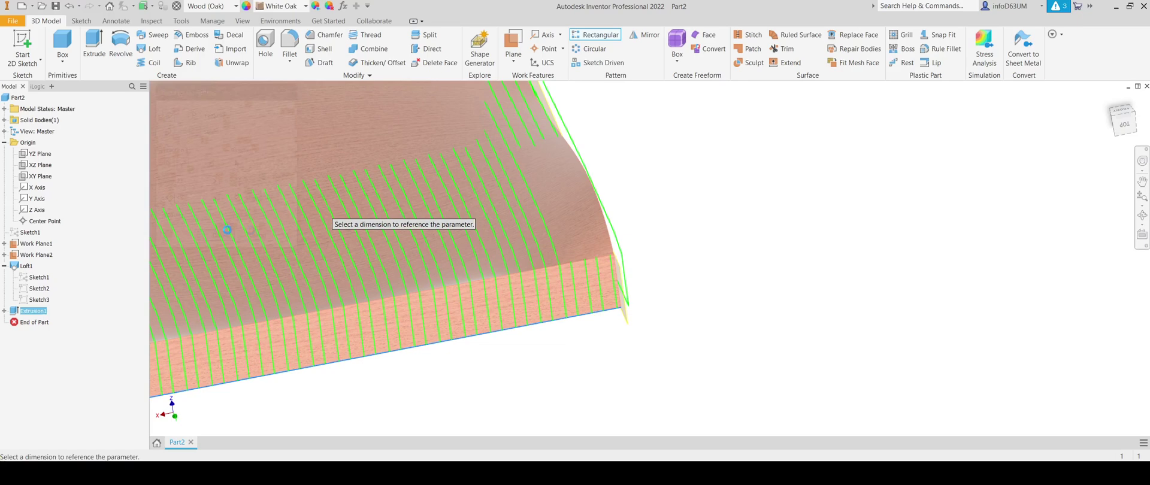
Edit the rectangular pattern of the slot cut so its compute method is Adjust.
{"action": "middle_click_drag", "start_coordinate": [454, 270], "coordinate": [603, 312], "text": "shift"}
{"action": "middle_click_drag", "start_coordinate": [504, 347], "coordinate": [426, 301], "text": "shift"}
{"action": "scroll", "coordinate": [516, 217], "scroll_direction": "up", "scroll_amount": 6}
{"action": "scroll", "coordinate": [538, 213], "scroll_direction": "down", "scroll_amount": 10}
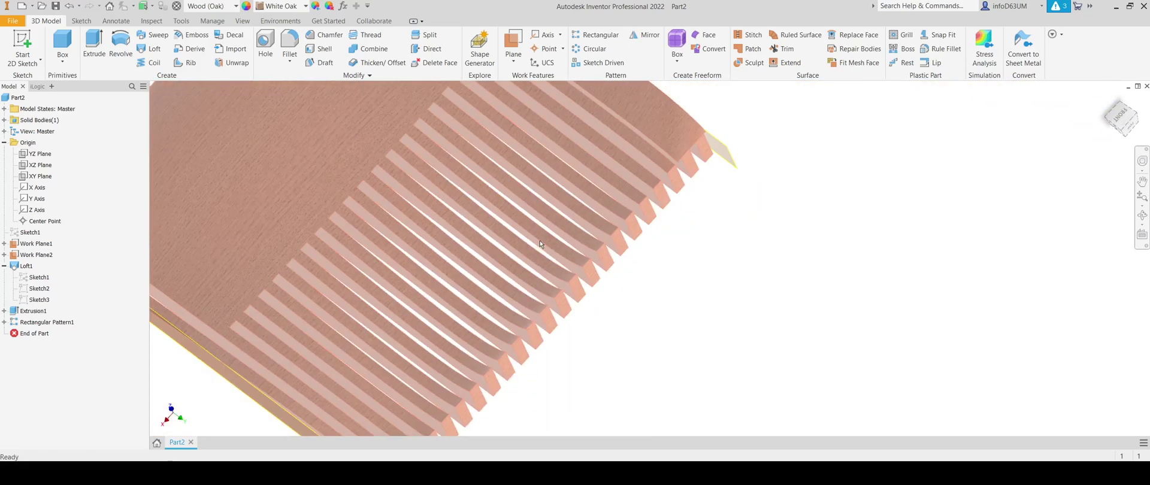
{"action": "double_click", "coordinate": [48, 322]}
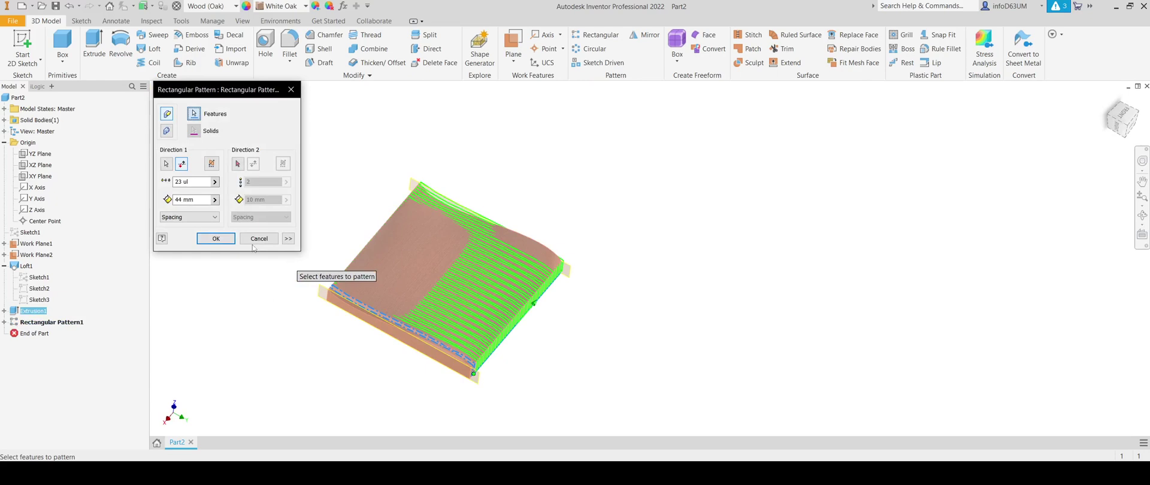
{"action": "left_click", "coordinate": [288, 239]}
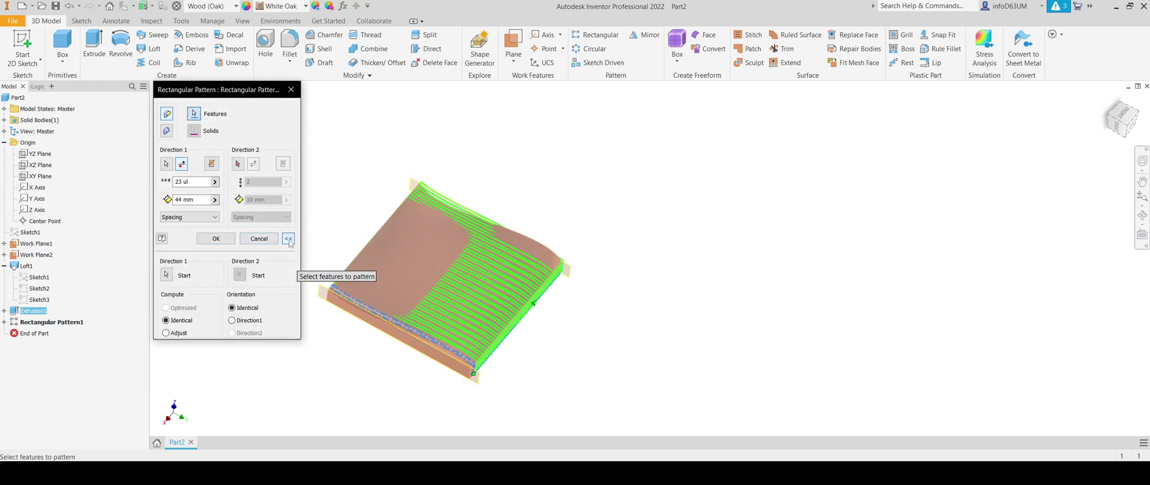
{"action": "left_click", "coordinate": [288, 239]}
{"action": "left_click", "coordinate": [288, 239]}
{"action": "left_click", "coordinate": [288, 239]}
{"action": "left_click", "coordinate": [288, 239]}
{"action": "left_click_drag", "start_coordinate": [237, 95], "coordinate": [459, 139]}
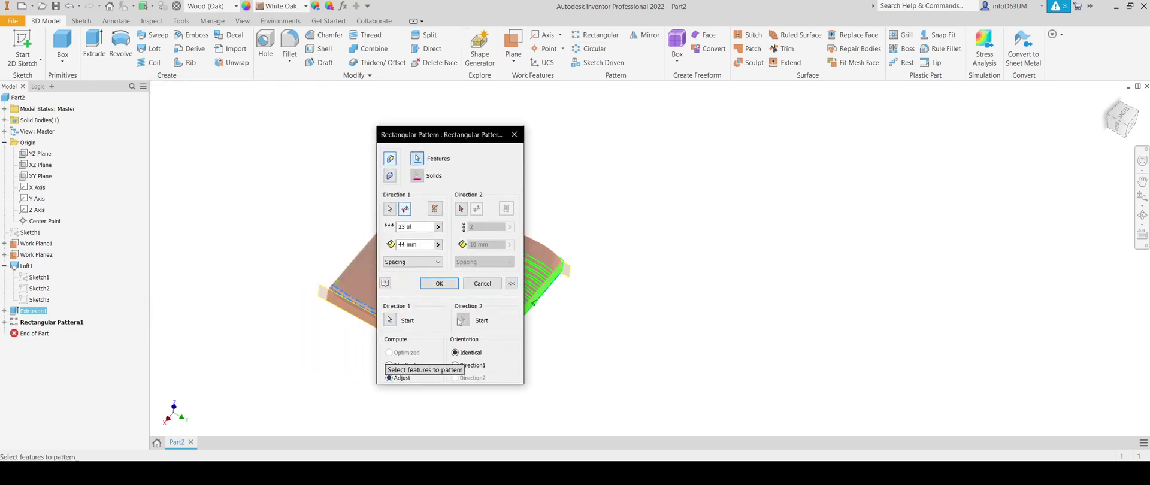
{"action": "left_click_drag", "start_coordinate": [438, 140], "coordinate": [255, 101]}
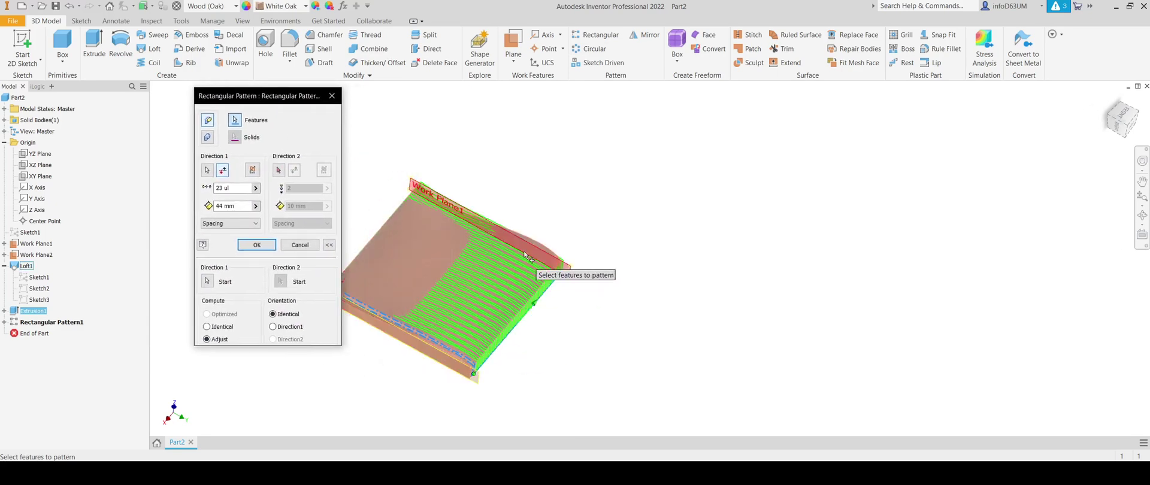
{"action": "scroll", "coordinate": [510, 290], "scroll_direction": "up", "scroll_amount": 4}
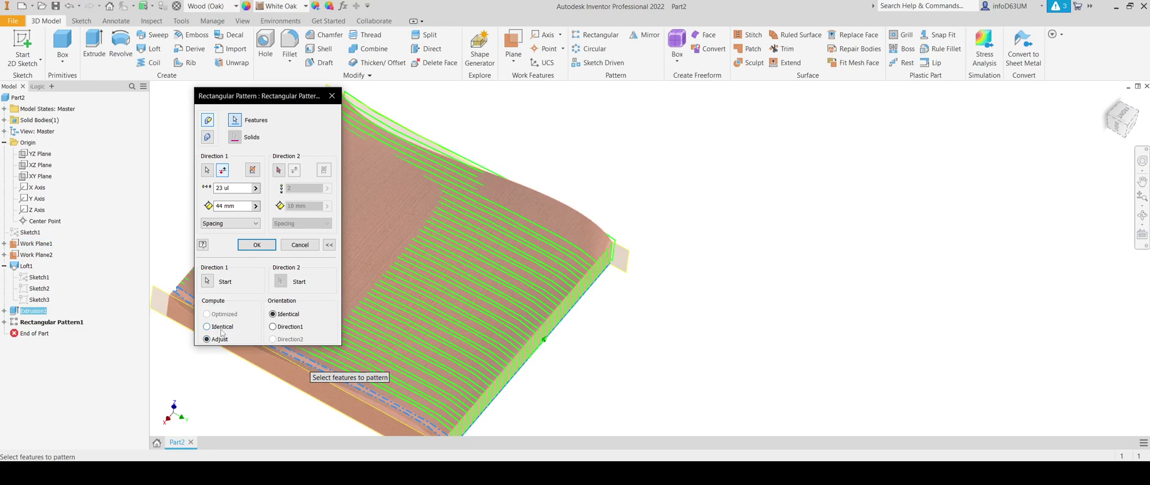
{"action": "left_click", "coordinate": [243, 246]}
Examine the slatted body's cuts and end slats from several angles and highlight its entry among the solid bodies.
{"action": "middle_click_drag", "start_coordinate": [401, 333], "coordinate": [516, 294], "text": "shift"}
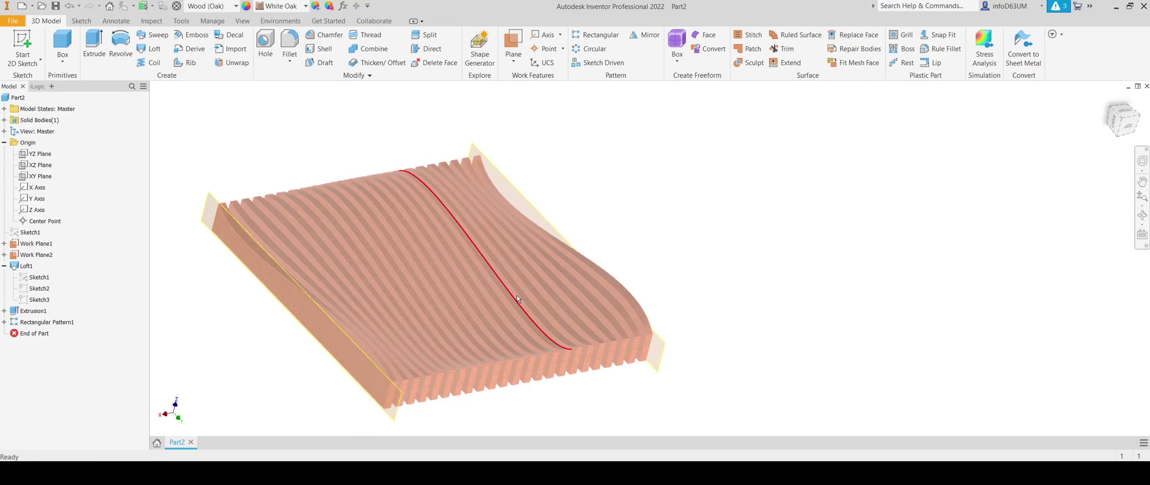
{"action": "mouse_move", "coordinate": [530, 311]}
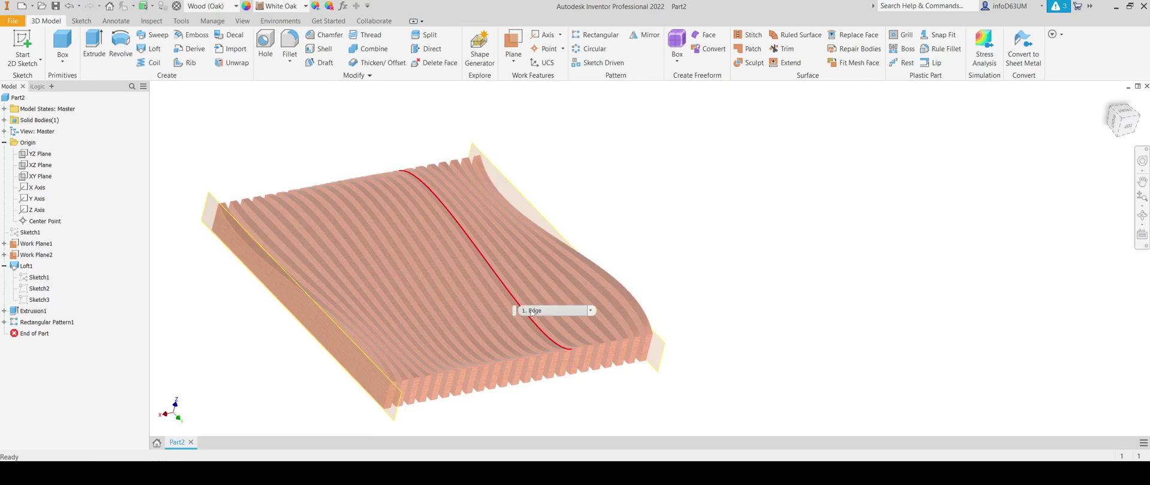
{"action": "middle_click_drag", "start_coordinate": [491, 292], "coordinate": [464, 274], "text": "shift"}
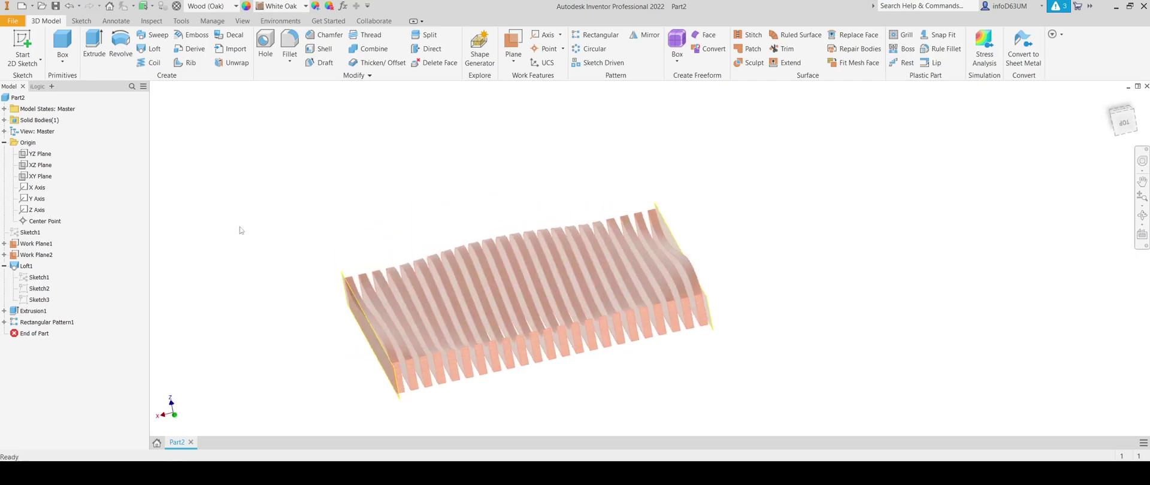
{"action": "middle_click_drag", "start_coordinate": [382, 297], "coordinate": [442, 306], "text": "shift"}
{"action": "middle_click_drag", "start_coordinate": [593, 225], "coordinate": [535, 171], "text": "shift"}
{"action": "scroll", "coordinate": [520, 148], "scroll_direction": "up", "scroll_amount": 5}
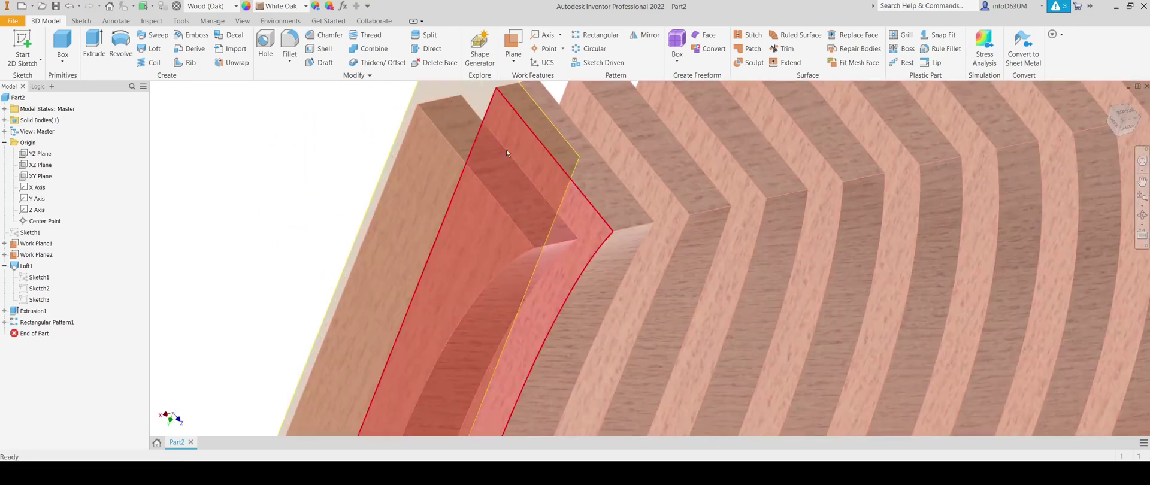
{"action": "scroll", "coordinate": [459, 189], "scroll_direction": "down", "scroll_amount": 6}
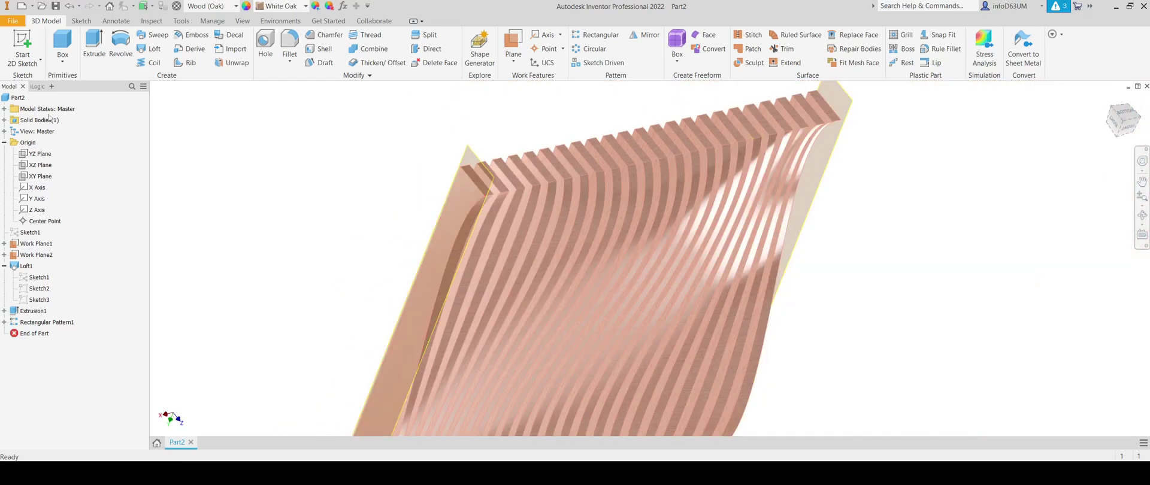
{"action": "left_click", "coordinate": [5, 121]}
{"action": "left_click", "coordinate": [35, 131]}
{"action": "scroll", "coordinate": [392, 251], "scroll_direction": "down", "scroll_amount": 5}
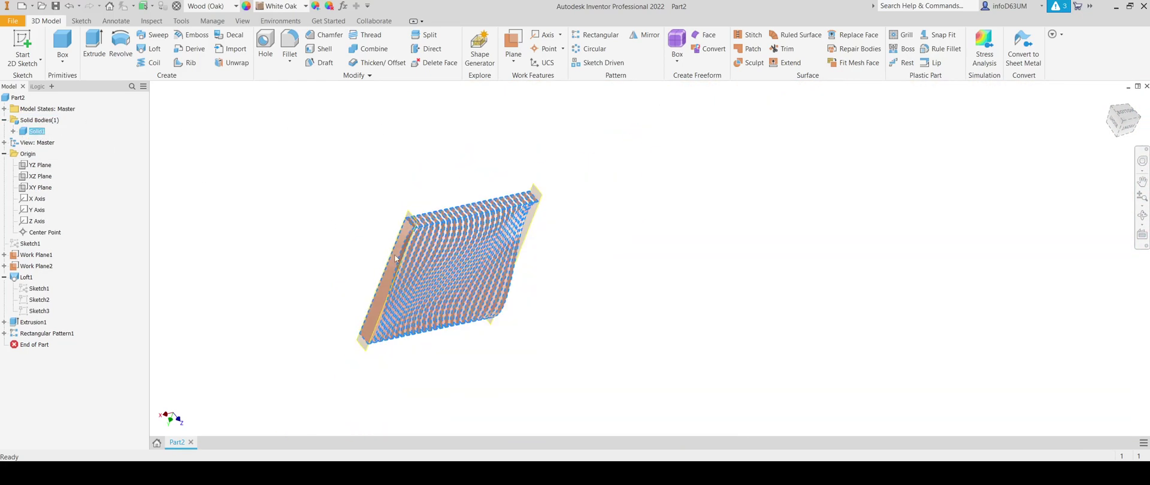
{"action": "middle_click_drag", "start_coordinate": [394, 254], "coordinate": [401, 235], "text": "shift"}
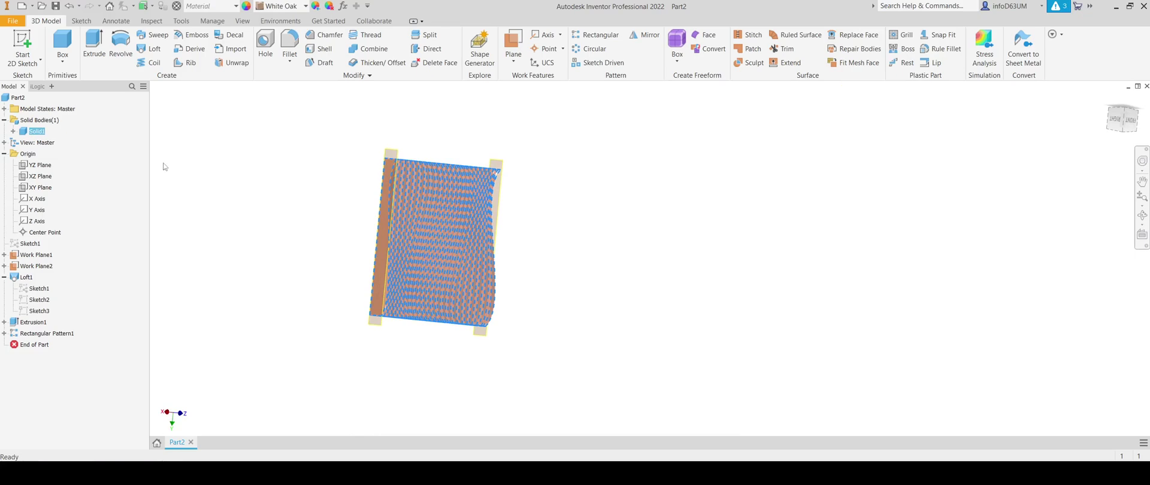
{"action": "left_click", "coordinate": [41, 6]}
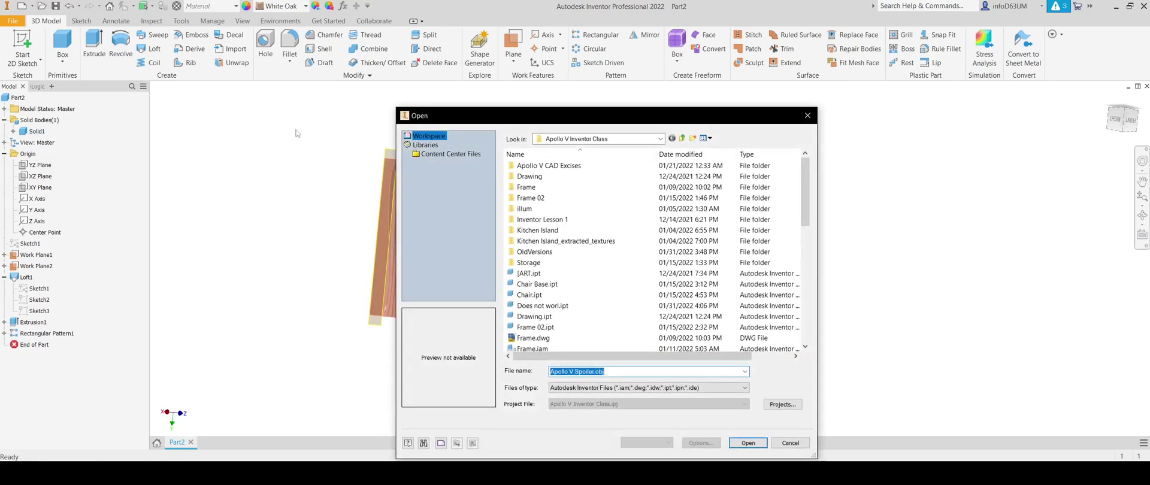
{"action": "scroll", "coordinate": [597, 307], "scroll_direction": "down", "scroll_amount": 5}
{"action": "left_click", "coordinate": [807, 116]}
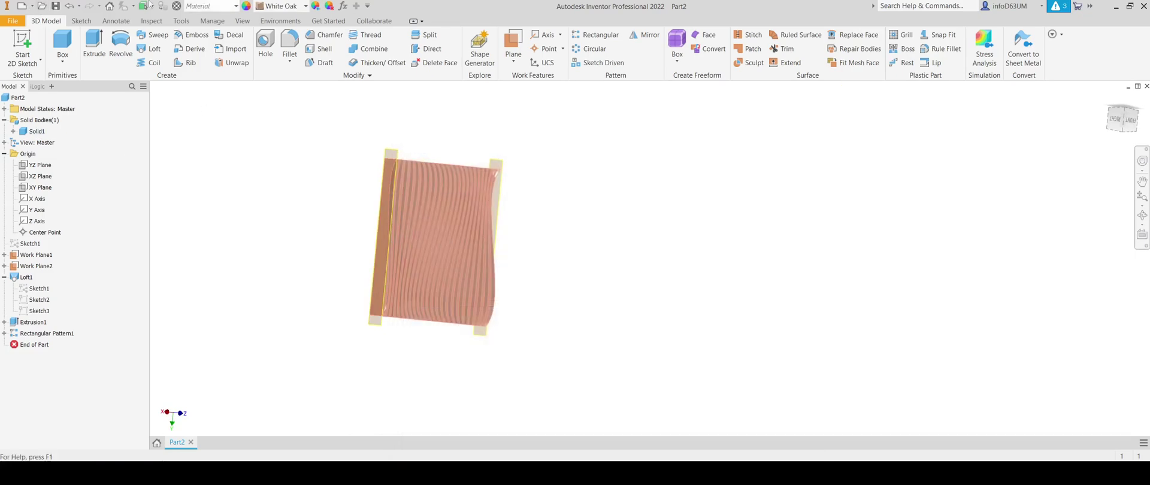
Preview Does not worl.ipt and open the assembly Para.iam from the Apollo V Inventor Class folder.
{"action": "left_click", "coordinate": [40, 8]}
{"action": "scroll", "coordinate": [584, 313], "scroll_direction": "down", "scroll_amount": 5}
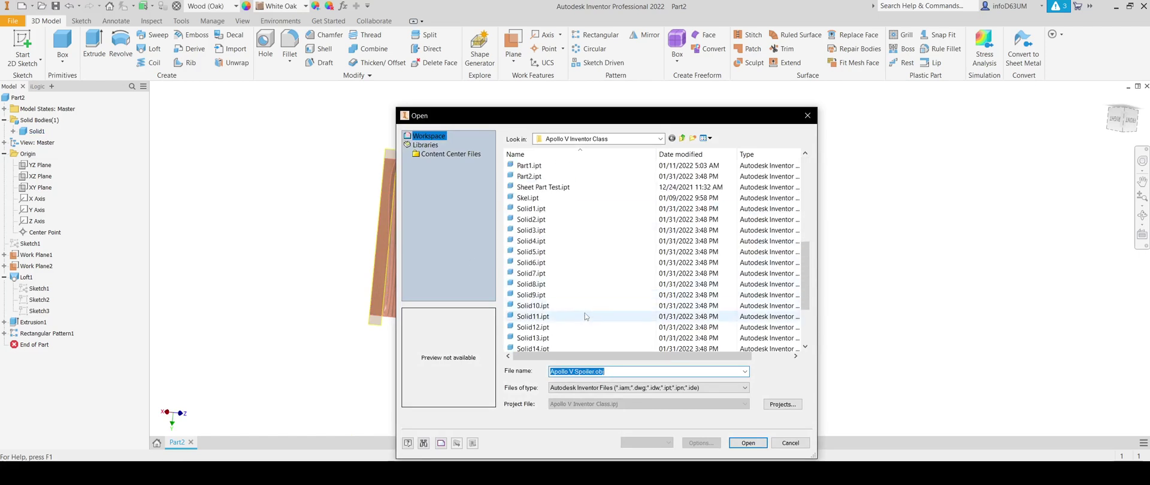
{"action": "scroll", "coordinate": [572, 288], "scroll_direction": "up", "scroll_amount": 7}
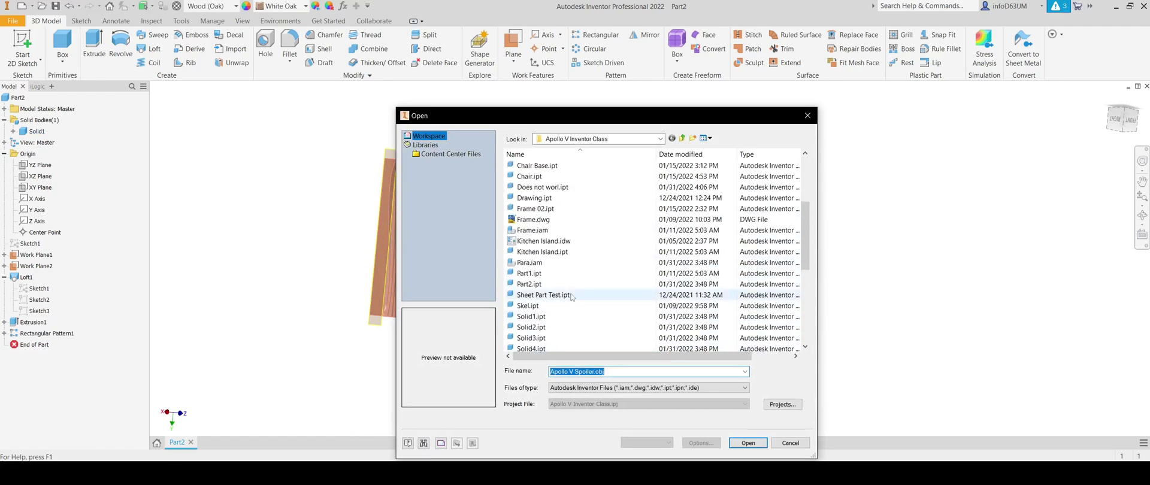
{"action": "left_click", "coordinate": [563, 220]}
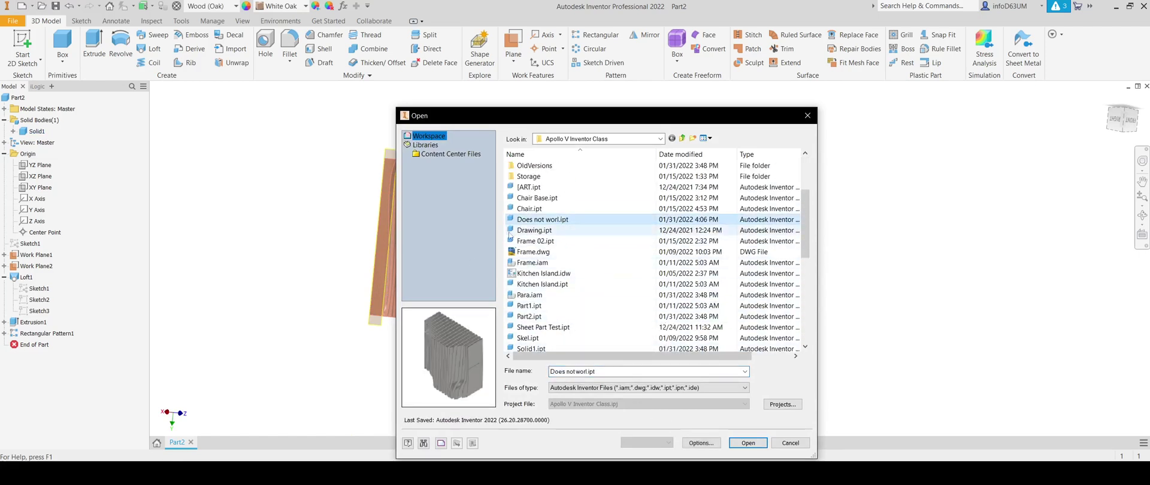
{"action": "left_click", "coordinate": [547, 296]}
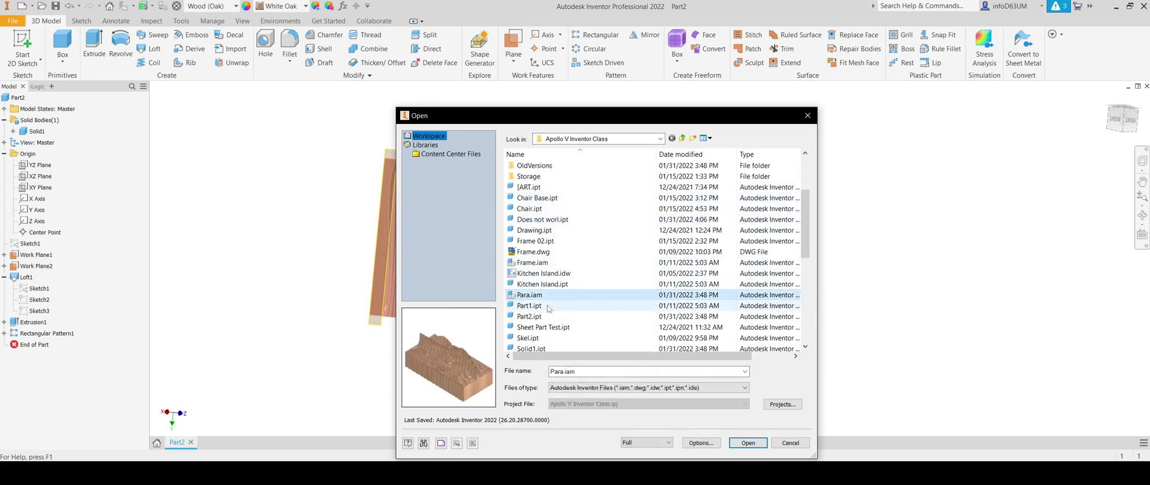
{"action": "left_click", "coordinate": [747, 446]}
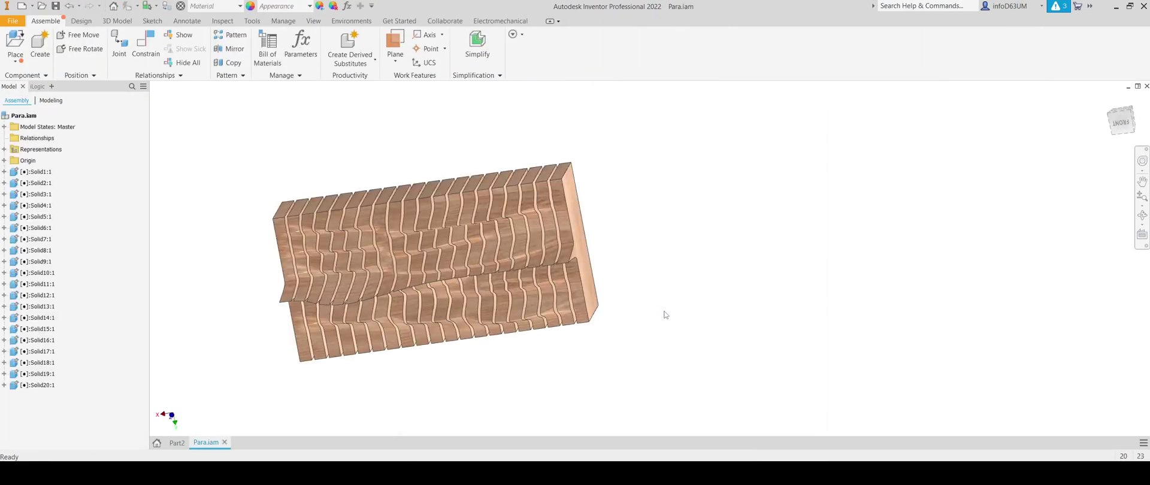
Open the Solid9 slat from the assembly as its own part and open its source part Part2.ipt.
{"action": "middle_click_drag", "start_coordinate": [505, 408], "coordinate": [680, 382], "text": "shift"}
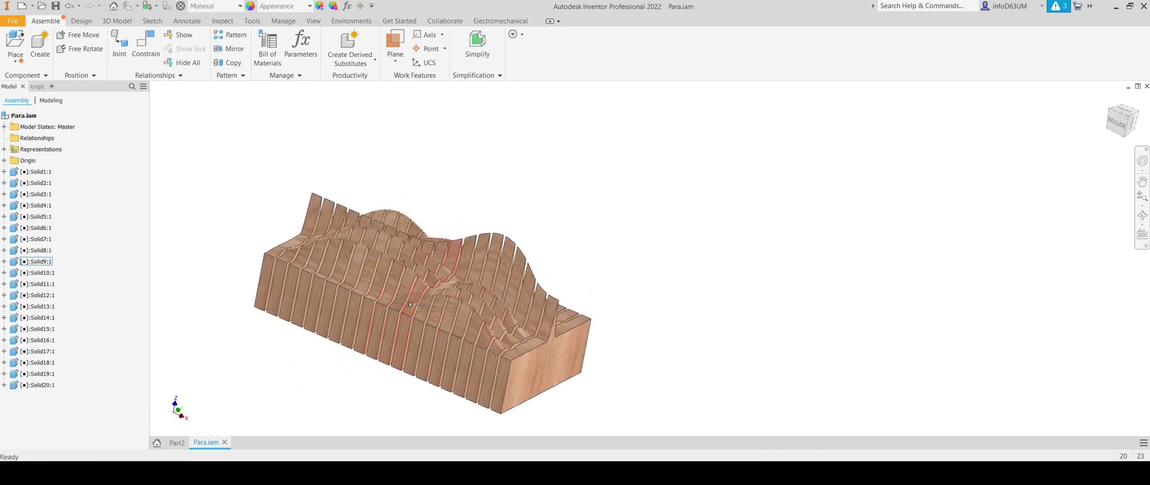
{"action": "right_click", "coordinate": [410, 305]}
{"action": "left_click", "coordinate": [411, 125]}
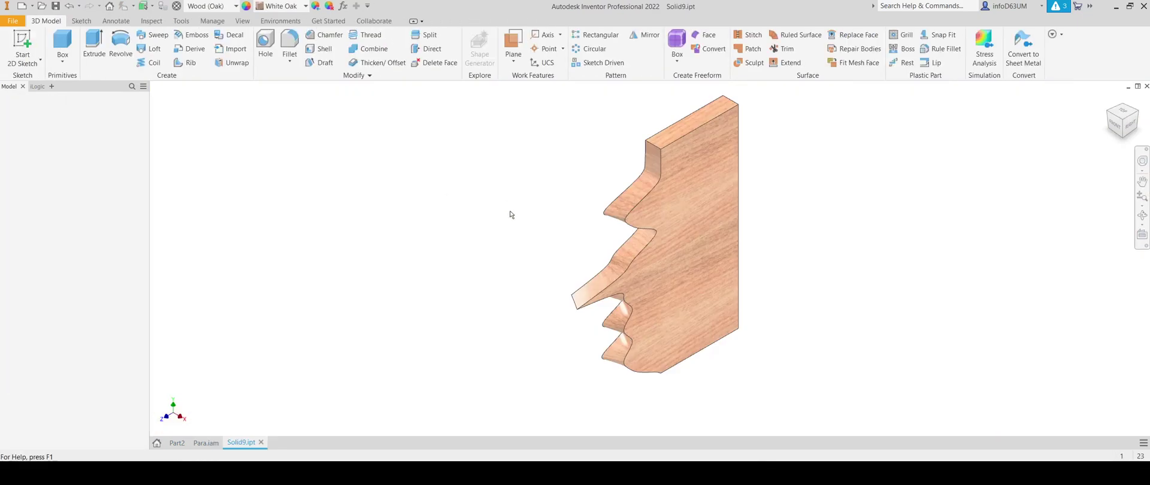
{"action": "right_click", "coordinate": [660, 210]}
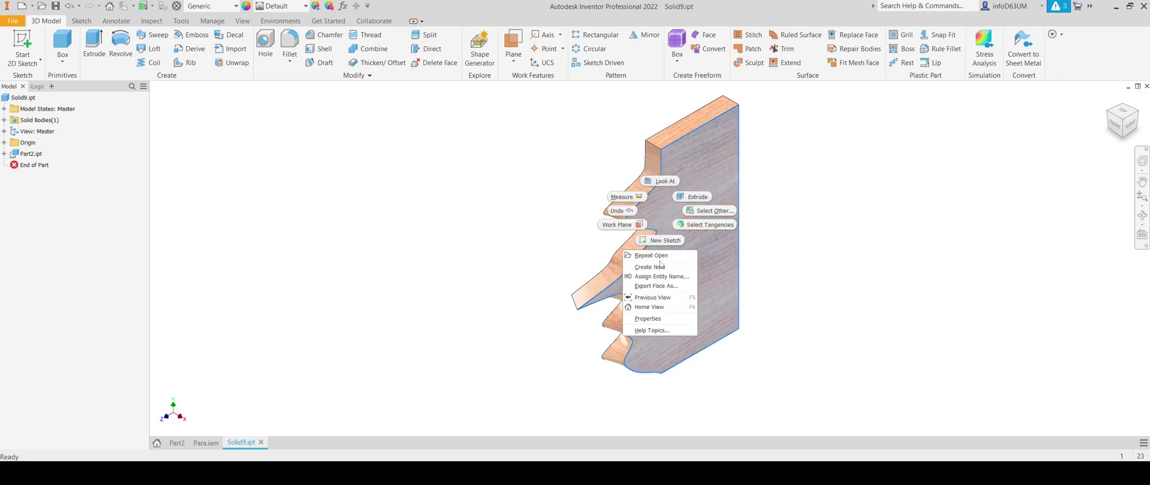
{"action": "left_click", "coordinate": [276, 234]}
{"action": "double_click", "coordinate": [15, 155]}
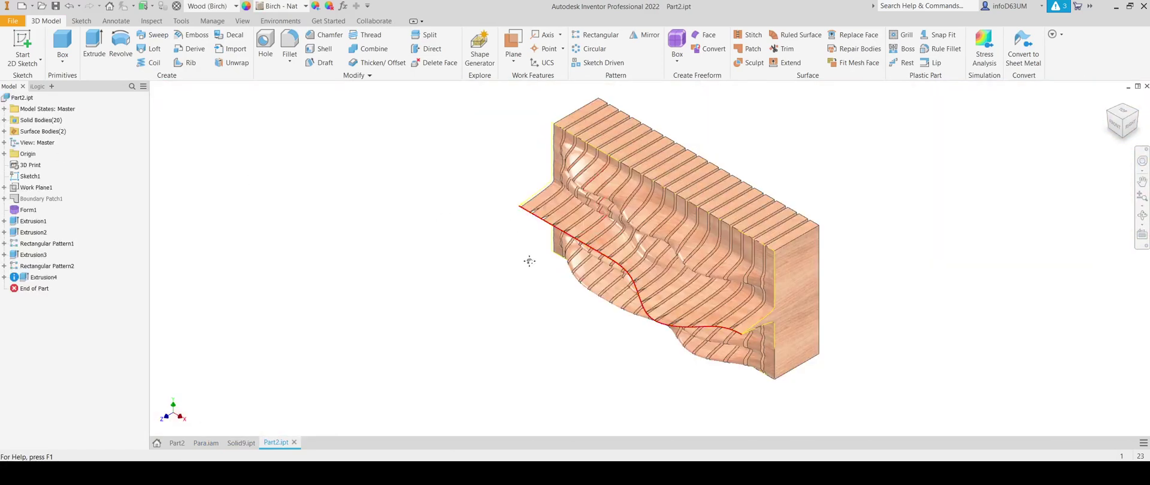
Edit Extrusion4 in Part2.ipt so its cut terminates with the To Next option at the wavy body.
{"action": "middle_click_drag", "start_coordinate": [529, 261], "coordinate": [439, 267], "text": "shift"}
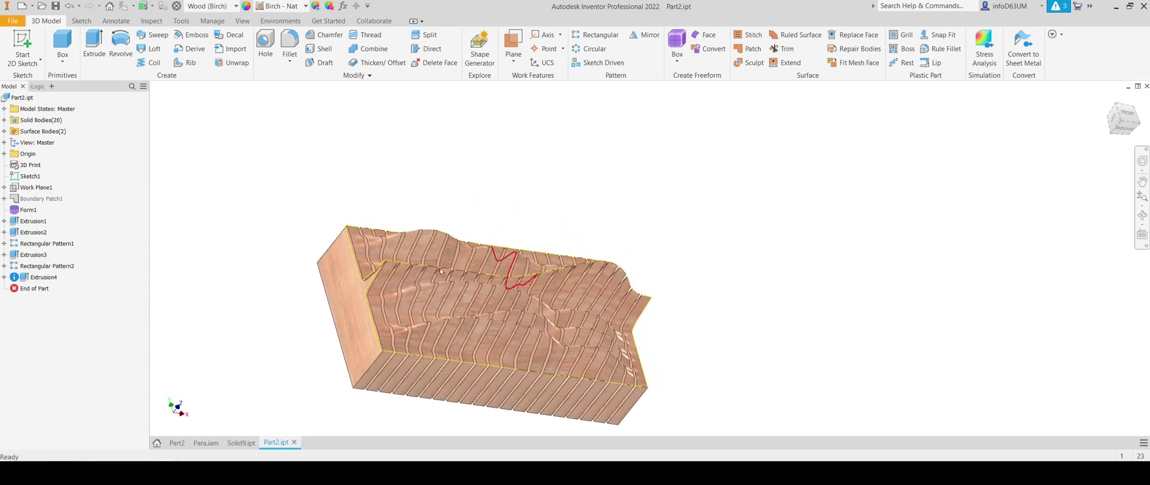
{"action": "double_click", "coordinate": [22, 278]}
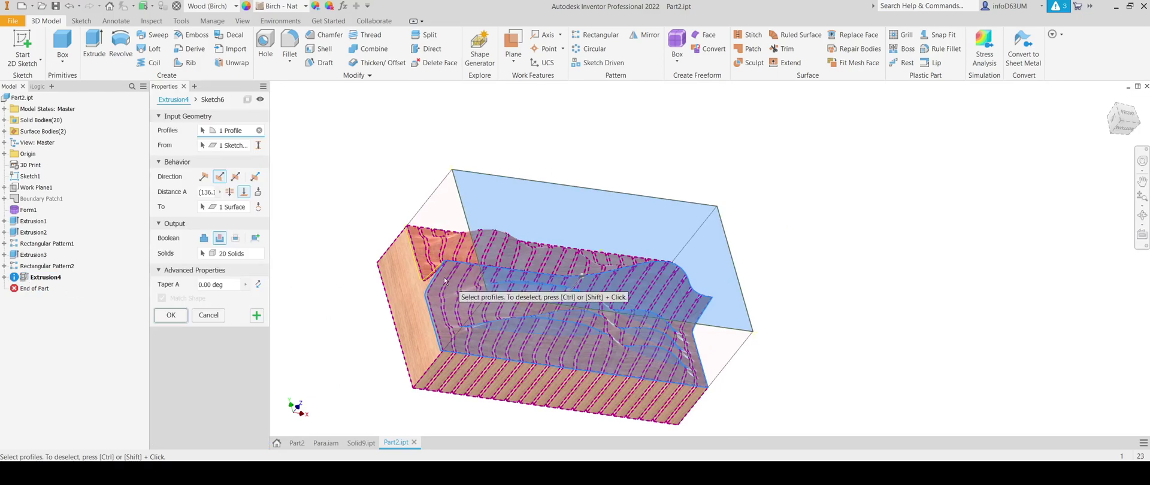
{"action": "middle_click_drag", "start_coordinate": [443, 259], "coordinate": [312, 286], "text": "shift"}
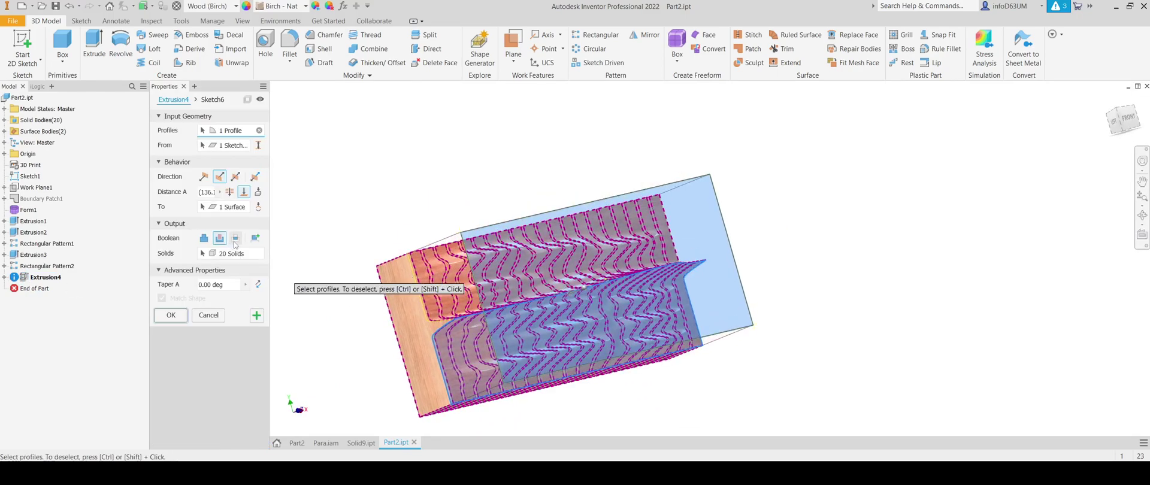
{"action": "left_click", "coordinate": [257, 192]}
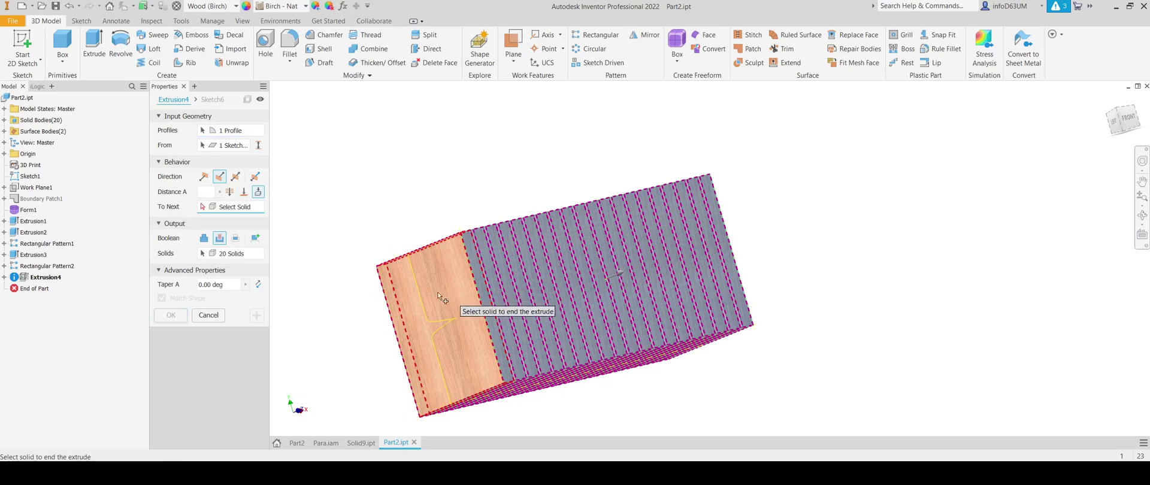
{"action": "left_click", "coordinate": [473, 311]}
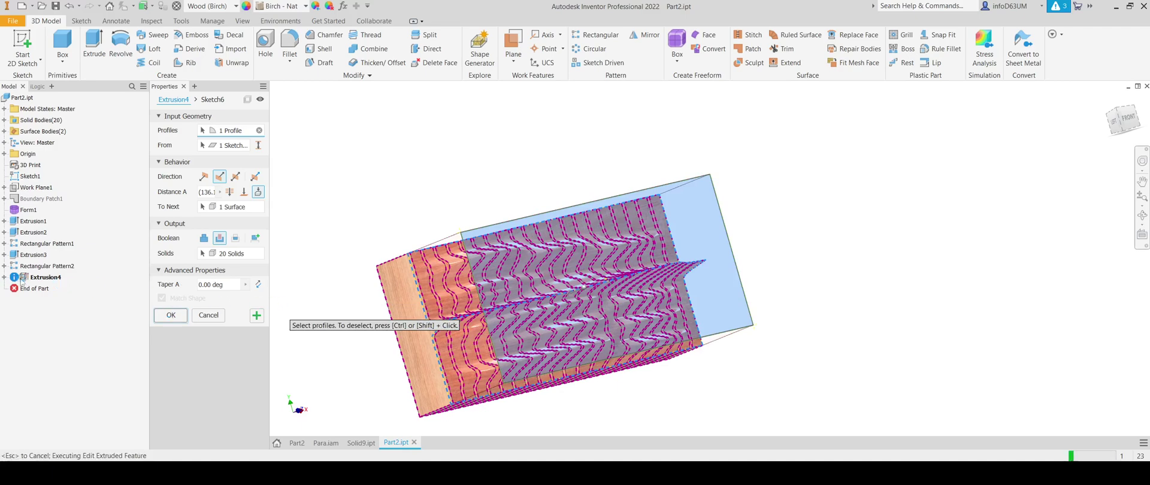
{"action": "mouse_move", "coordinate": [289, 312]}
{"action": "middle_mouse_down", "text": "shift"}
{"action": "mouse_move", "coordinate": [331, 308]}
{"action": "mouse_move", "coordinate": [309, 282]}
{"action": "mouse_move", "coordinate": [367, 303]}
{"action": "mouse_move", "coordinate": [469, 288]}
{"action": "mouse_move", "coordinate": [585, 313]}
{"action": "mouse_move", "coordinate": [335, 307]}
{"action": "middle_mouse_up", "text": "shift"}
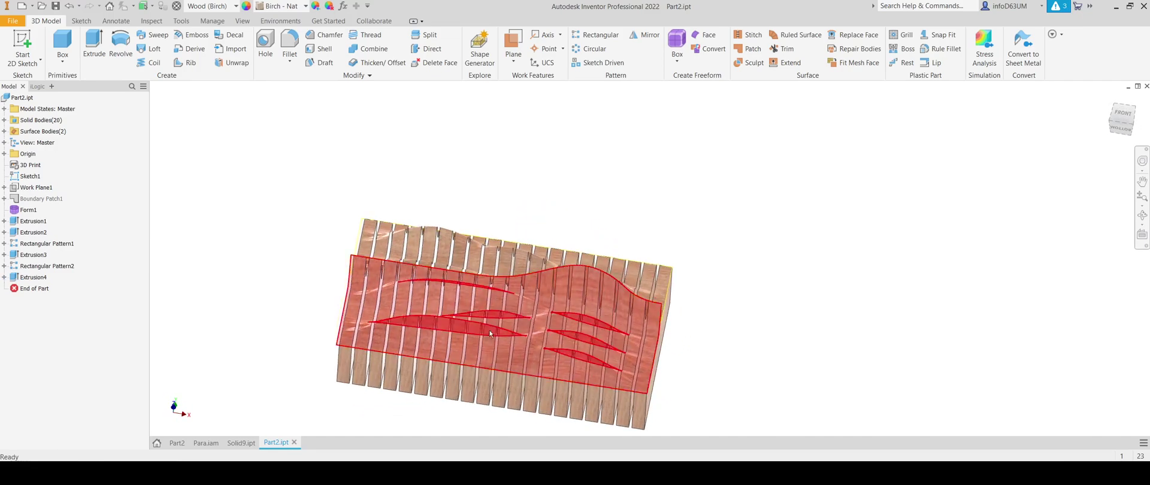
Expand the solid bodies list of Part2.ipt and compare it with the open parts Part2 and Solid9.ipt.
{"action": "left_click", "coordinate": [5, 120]}
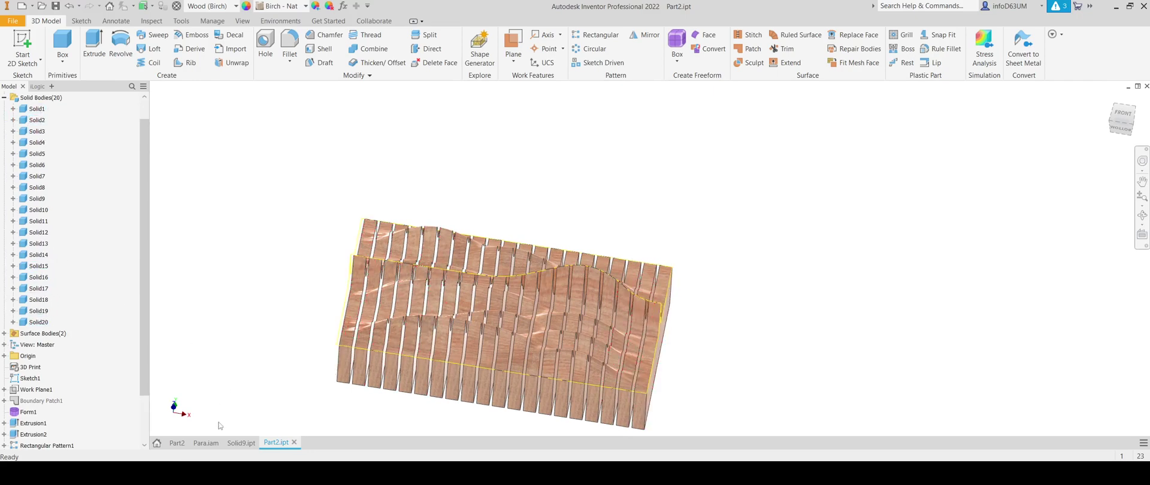
{"action": "left_click", "coordinate": [177, 443]}
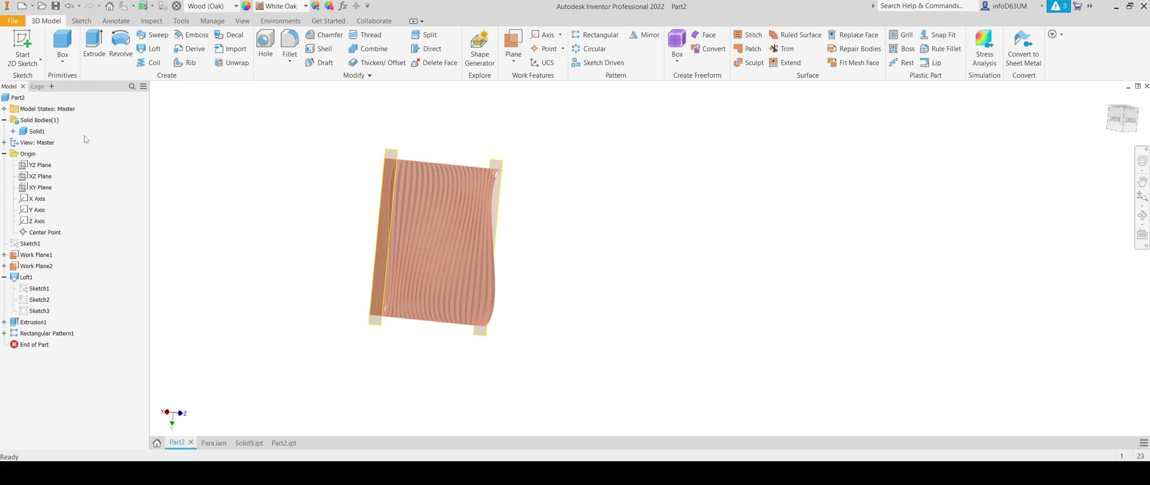
{"action": "left_click", "coordinate": [282, 443]}
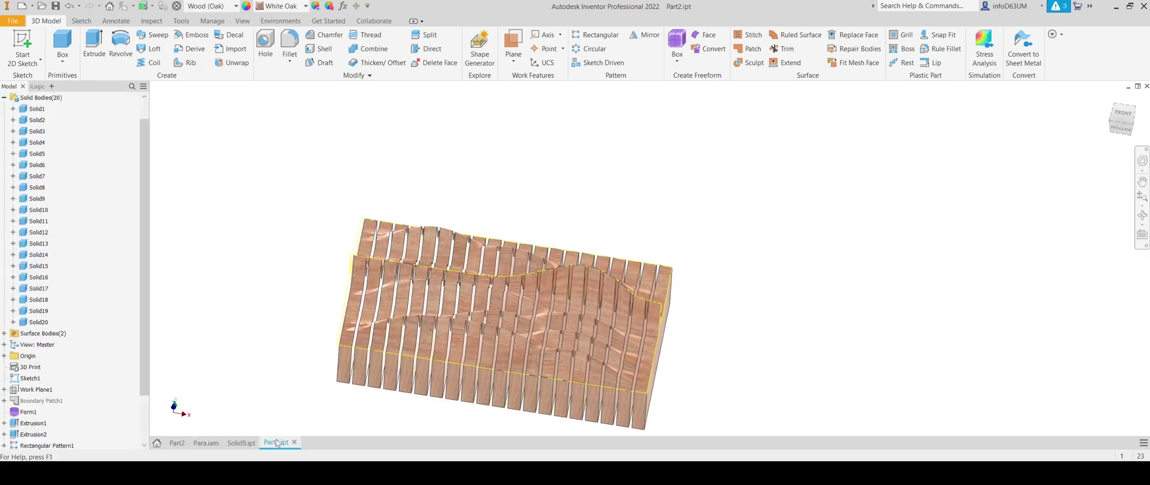
{"action": "middle_click_drag", "start_coordinate": [396, 352], "coordinate": [267, 321]}
{"action": "left_click", "coordinate": [249, 442]}
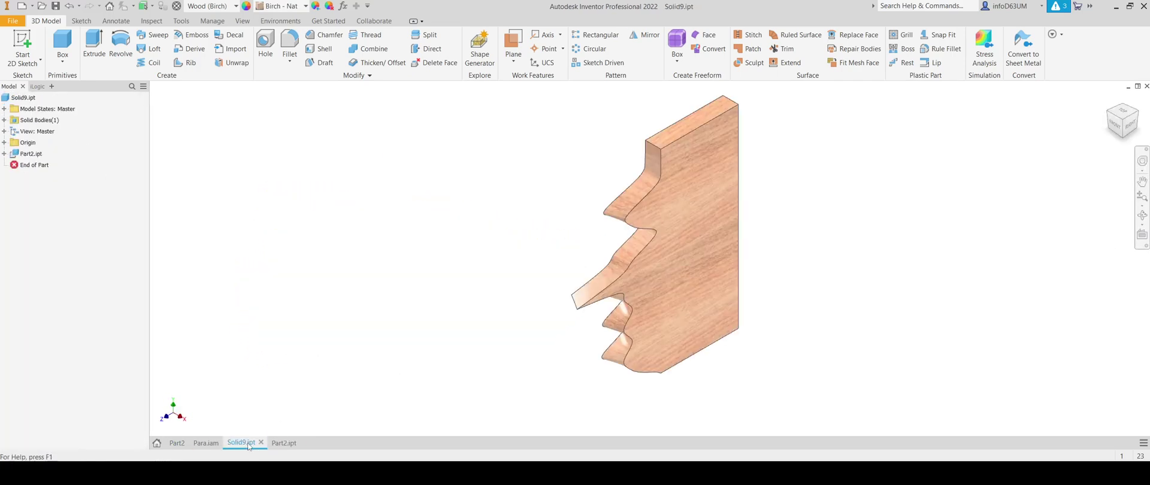
Examine the bill of materials of the assembly Para.iam from Solid1 to Solid20 and close it.
{"action": "left_click", "coordinate": [211, 443]}
{"action": "middle_click_drag", "start_coordinate": [345, 357], "coordinate": [443, 353], "text": "shift"}
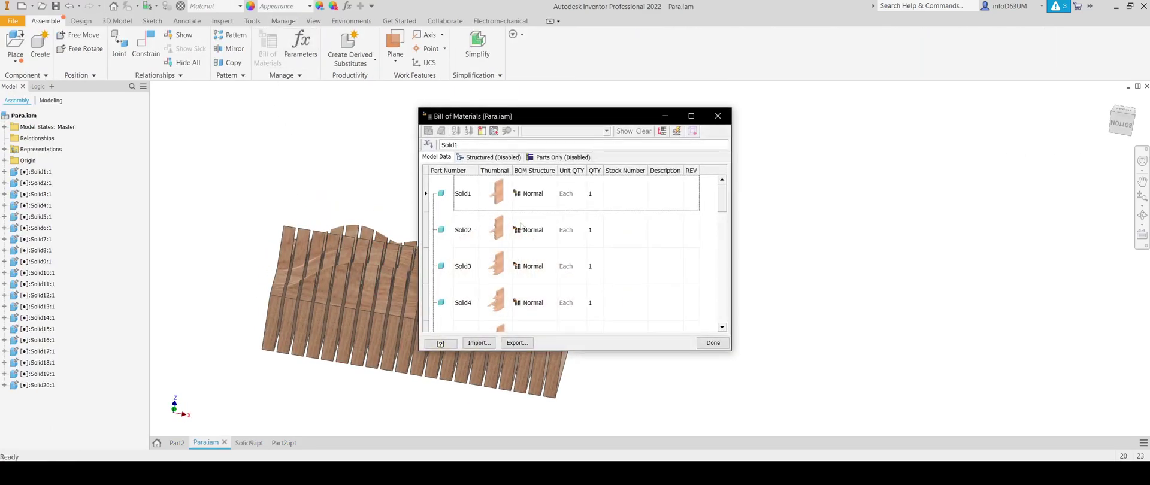
{"action": "scroll", "coordinate": [487, 245], "scroll_direction": "down", "scroll_amount": 6}
{"action": "scroll", "coordinate": [482, 243], "scroll_direction": "up", "scroll_amount": 6}
{"action": "scroll", "coordinate": [484, 246], "scroll_direction": "down", "scroll_amount": 6}
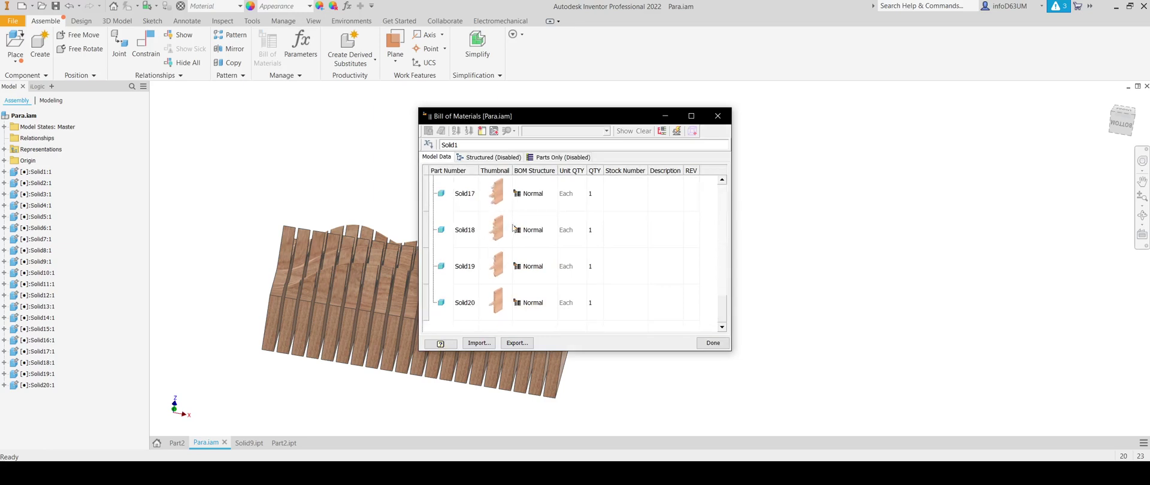
{"action": "scroll", "coordinate": [495, 249], "scroll_direction": "up", "scroll_amount": 3}
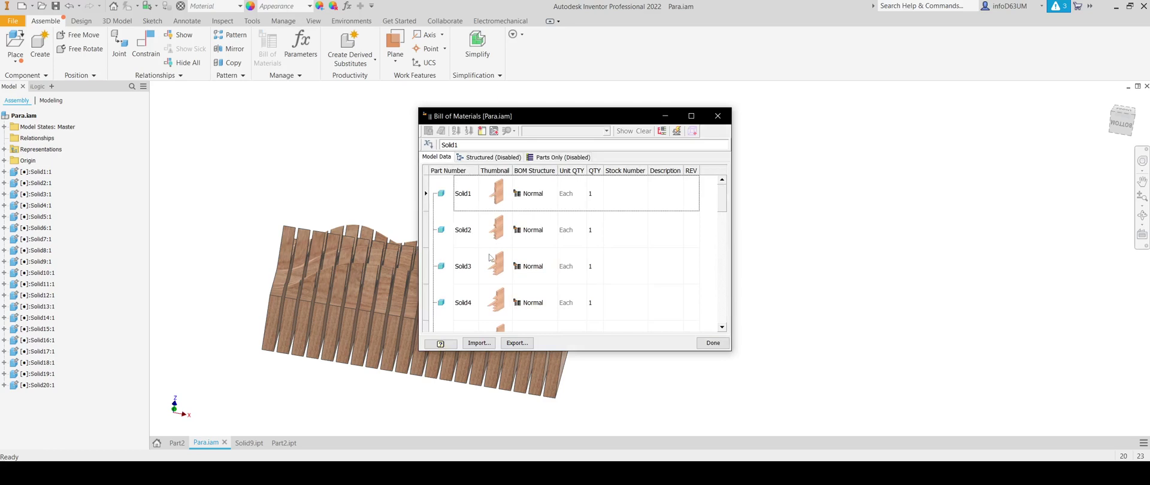
{"action": "scroll", "coordinate": [496, 255], "scroll_direction": "down", "scroll_amount": 3}
{"action": "scroll", "coordinate": [498, 262], "scroll_direction": "up", "scroll_amount": 3}
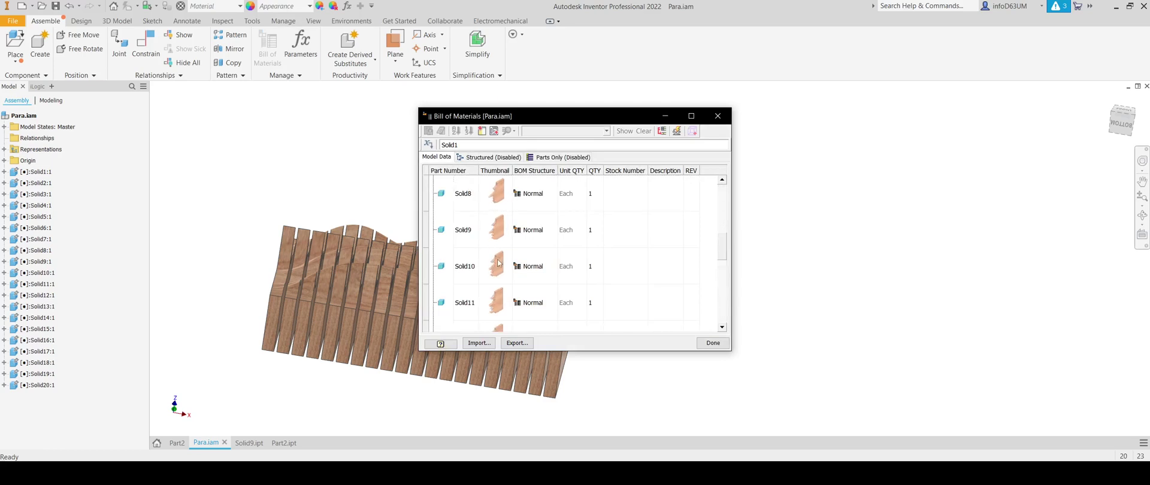
{"action": "scroll", "coordinate": [499, 263], "scroll_direction": "down", "scroll_amount": 3}
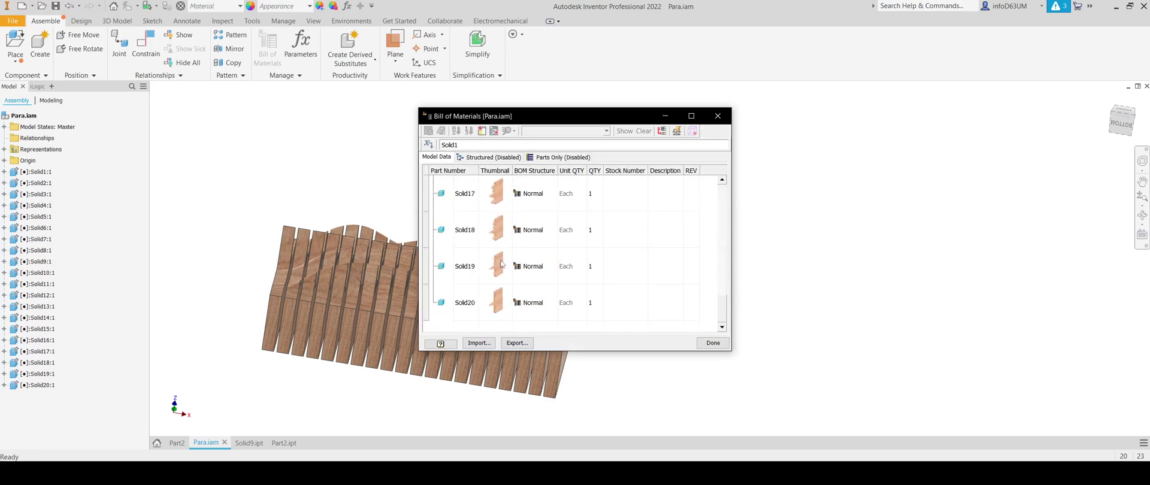
{"action": "scroll", "coordinate": [501, 264], "scroll_direction": "up", "scroll_amount": 7}
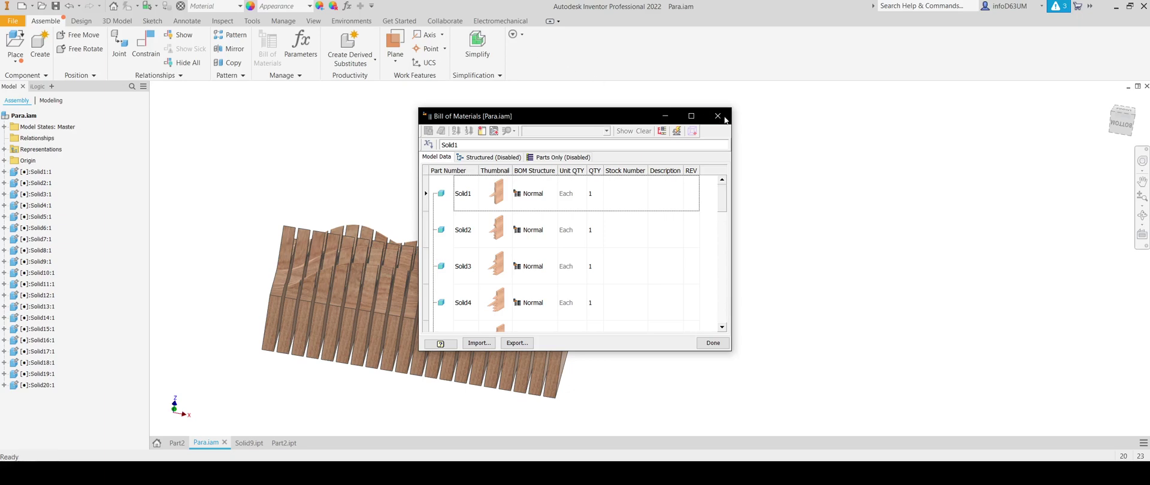
{"action": "left_click", "coordinate": [718, 116]}
Return to Part2.ipt and highlight Form1, Extrusion1 and Extrusion2 one after another in the model.
{"action": "middle_click_drag", "start_coordinate": [365, 263], "coordinate": [509, 258], "text": "shift"}
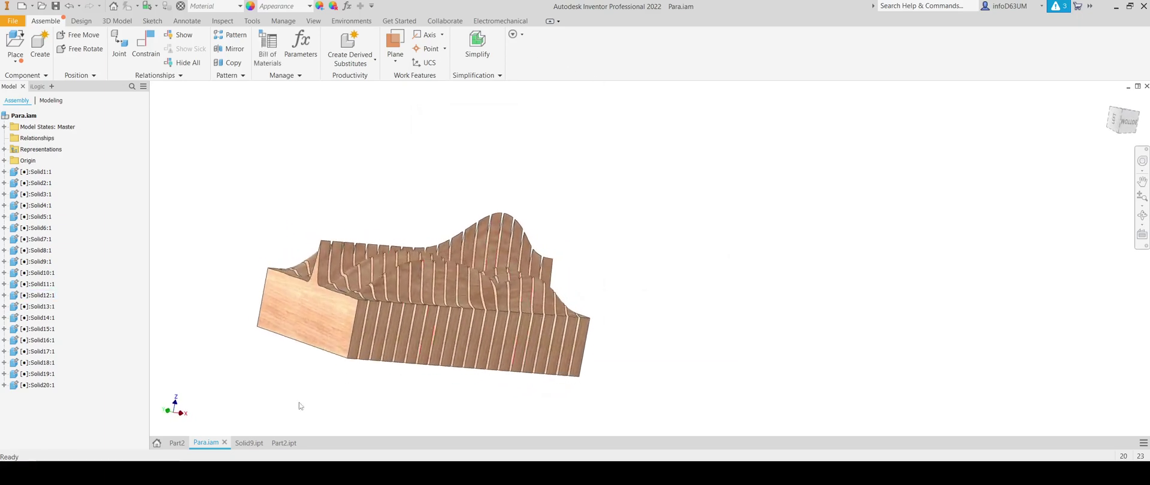
{"action": "left_click", "coordinate": [284, 443]}
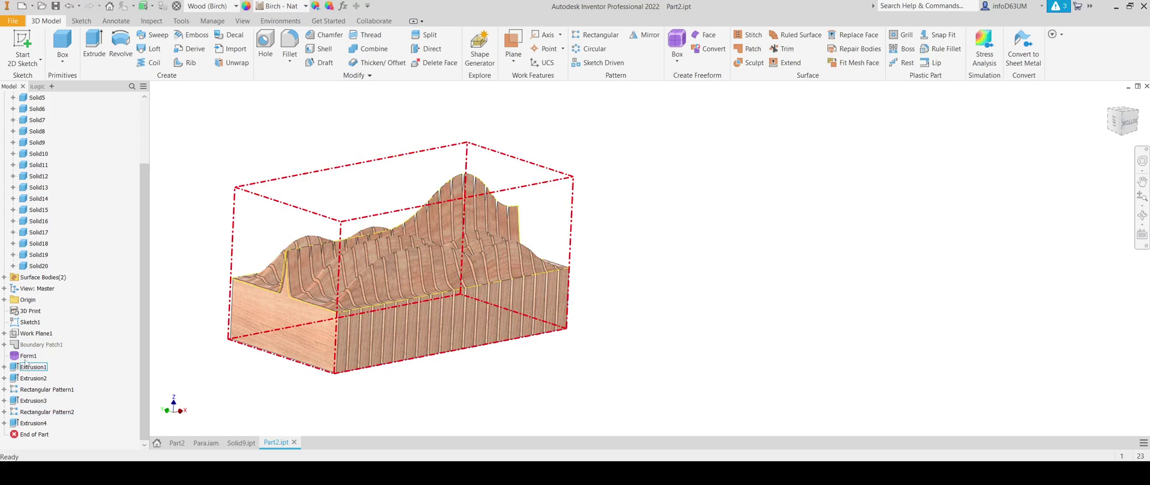
{"action": "left_click", "coordinate": [27, 357]}
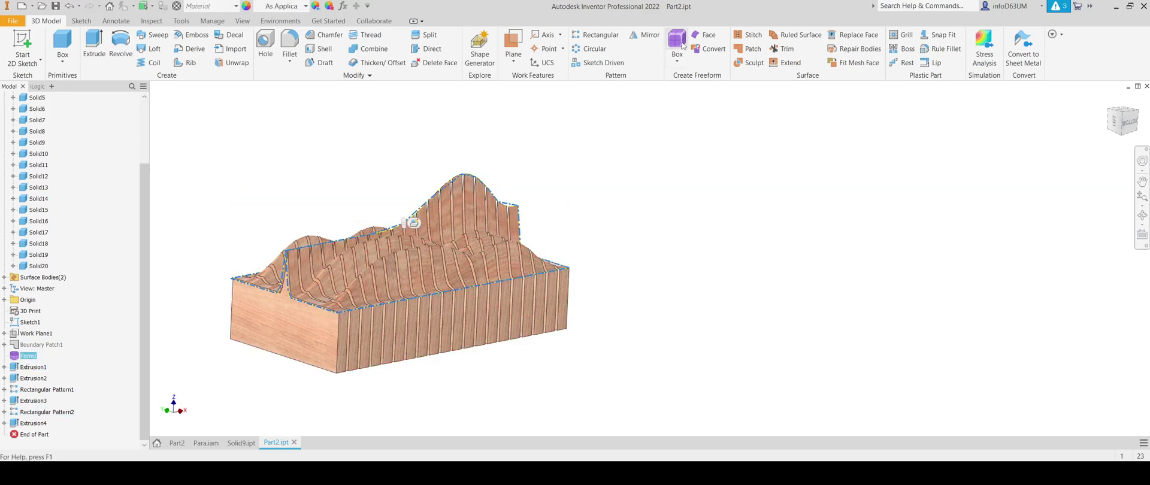
{"action": "left_click", "coordinate": [27, 368]}
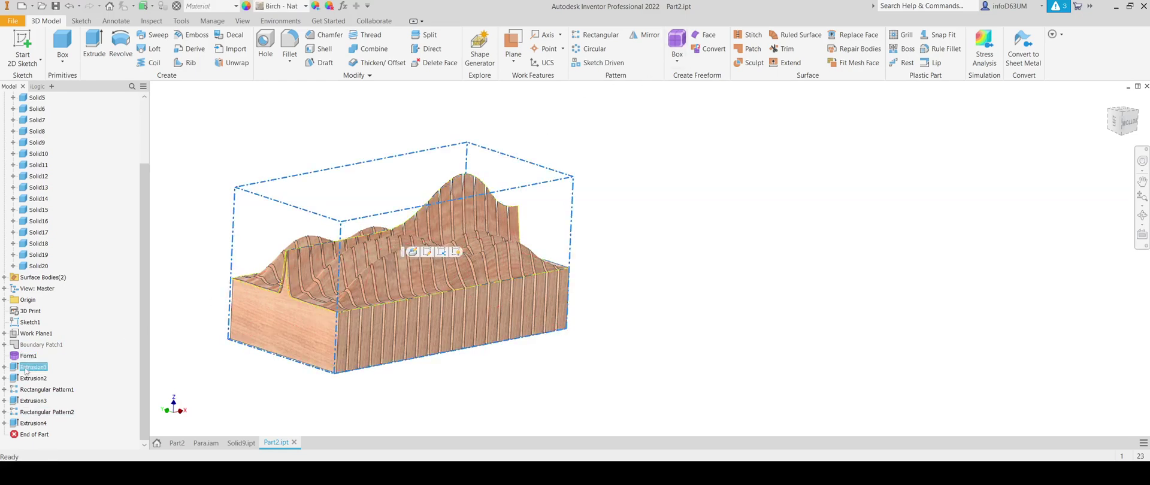
{"action": "left_click", "coordinate": [27, 378]}
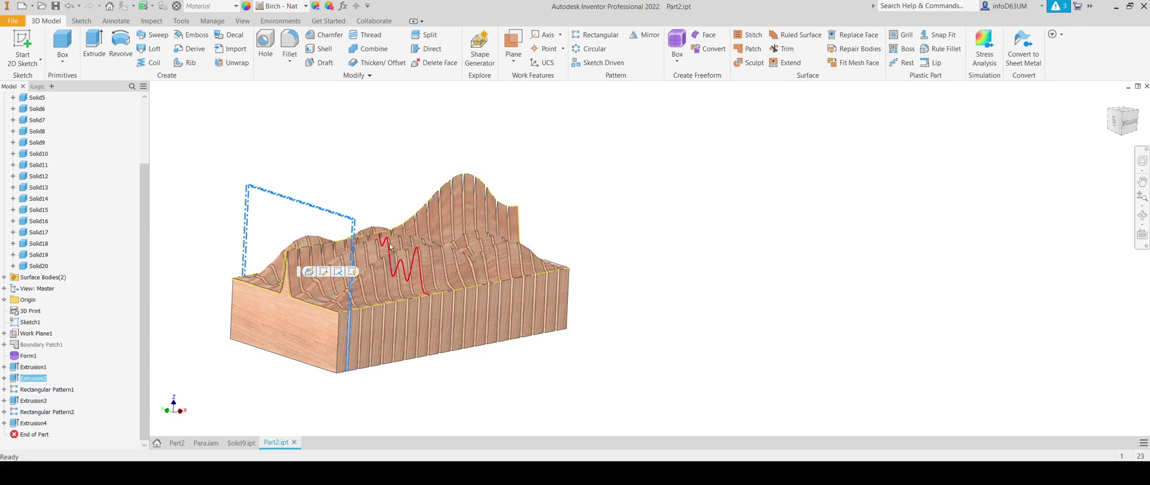
Roll the part history back to just after Extrusion3, then advance it past Rectangular Pattern2 and Extrusion4 to review each stage.
{"action": "mouse_move", "coordinate": [37, 434]}
{"action": "left_mouse_down"}
{"action": "mouse_move", "coordinate": [36, 407]}
{"action": "mouse_move", "coordinate": [88, 401]}
{"action": "left_mouse_up"}
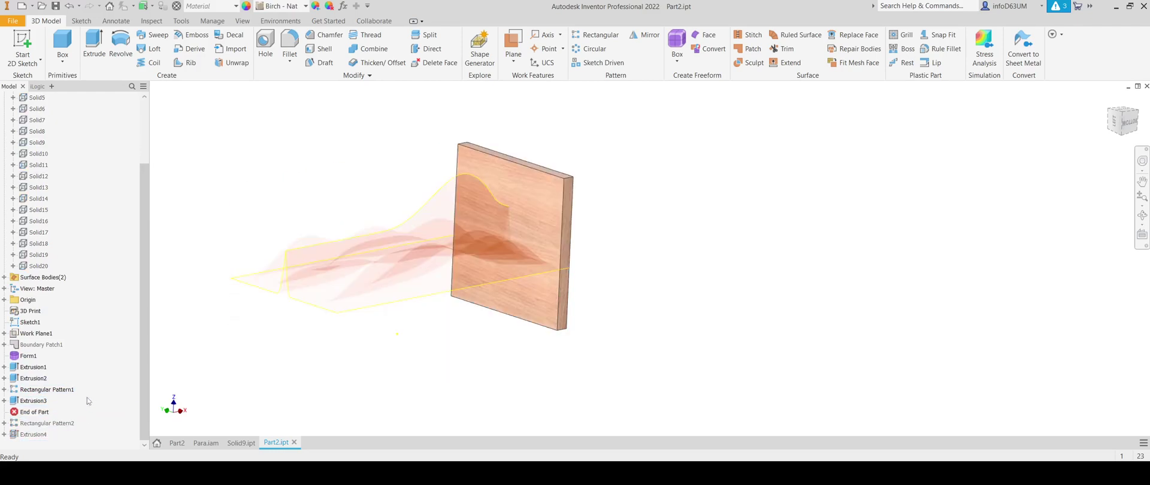
{"action": "middle_click_drag", "start_coordinate": [451, 323], "coordinate": [535, 311]}
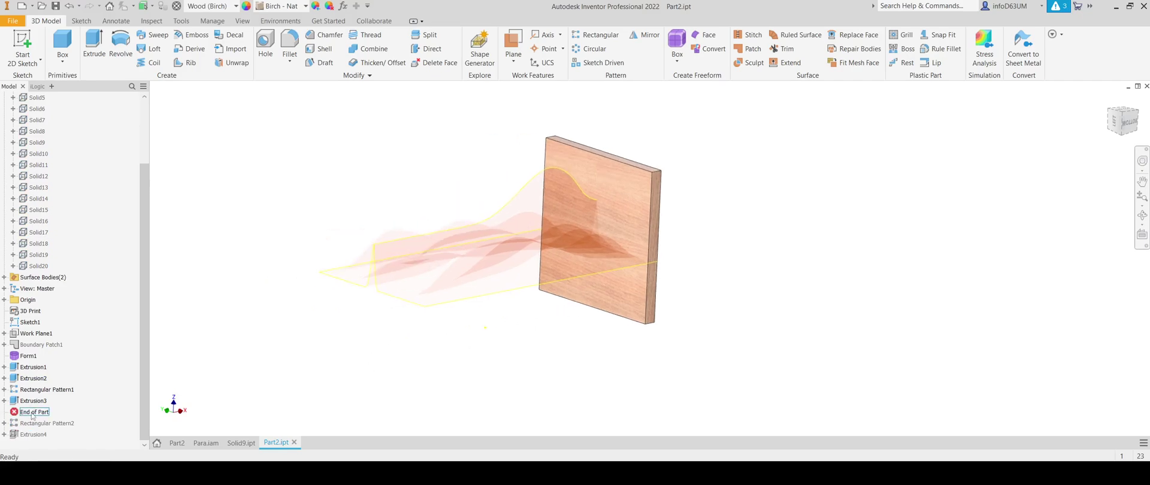
{"action": "left_click_drag", "start_coordinate": [32, 421], "coordinate": [32, 426]}
{"action": "mouse_move", "coordinate": [452, 317]}
{"action": "middle_mouse_down", "text": "shift"}
{"action": "mouse_move", "coordinate": [387, 326]}
{"action": "mouse_move", "coordinate": [530, 330]}
{"action": "mouse_move", "coordinate": [449, 347]}
{"action": "middle_mouse_up", "text": "shift"}
{"action": "scroll", "coordinate": [381, 352], "scroll_direction": "up", "scroll_amount": 5}
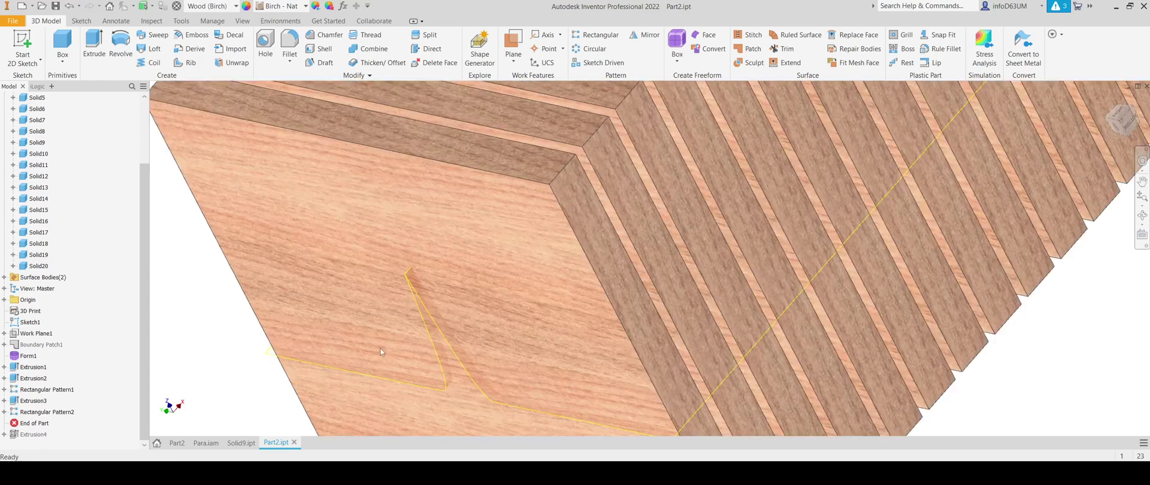
{"action": "scroll", "coordinate": [573, 340], "scroll_direction": "down", "scroll_amount": 4}
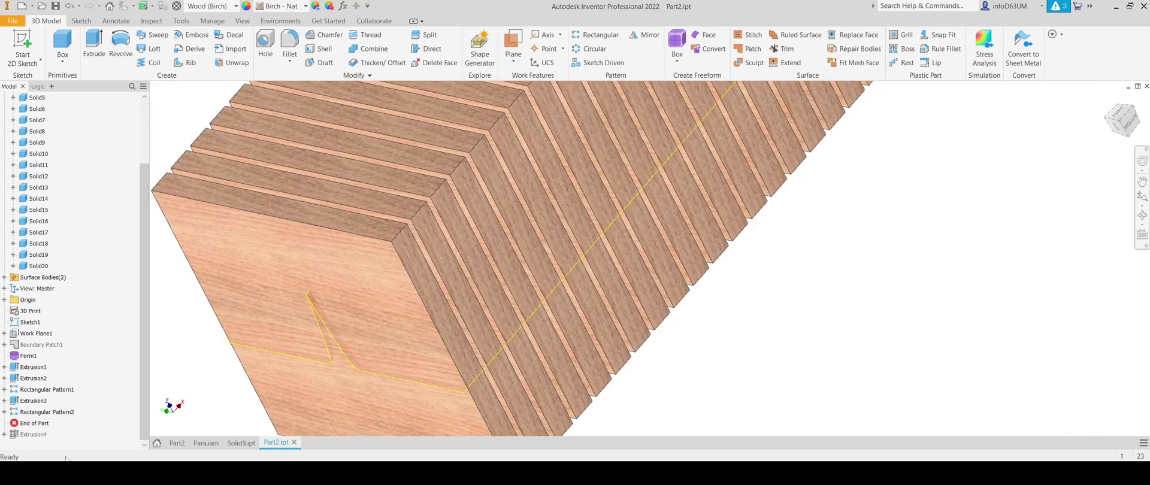
{"action": "left_click_drag", "start_coordinate": [35, 443], "coordinate": [35, 444]}
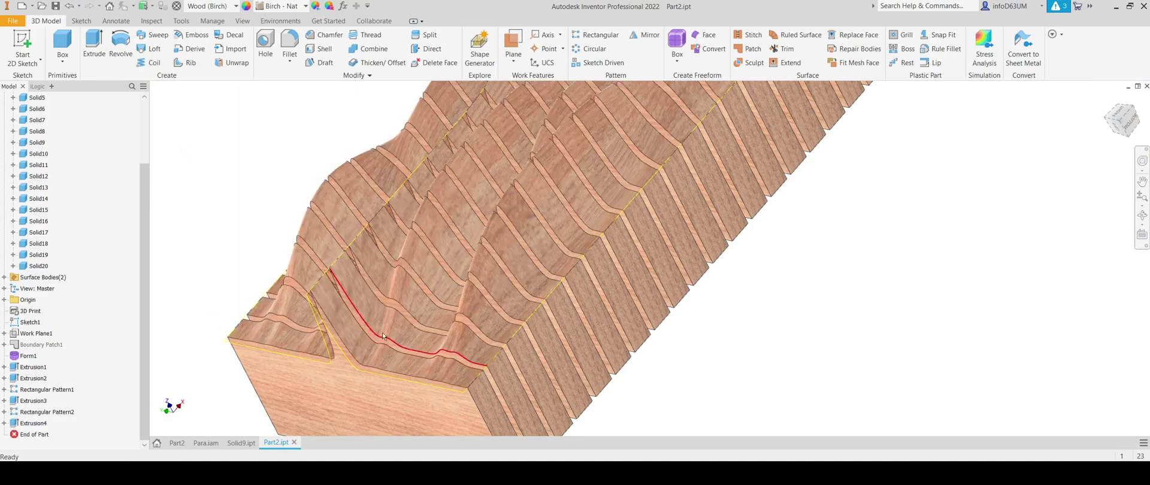
{"action": "mouse_move", "coordinate": [427, 360]}
{"action": "middle_mouse_down", "text": "shift"}
{"action": "mouse_move", "coordinate": [501, 321]}
{"action": "mouse_move", "coordinate": [409, 340]}
{"action": "middle_mouse_up", "text": "shift"}
{"action": "left_click", "coordinate": [425, 34]}
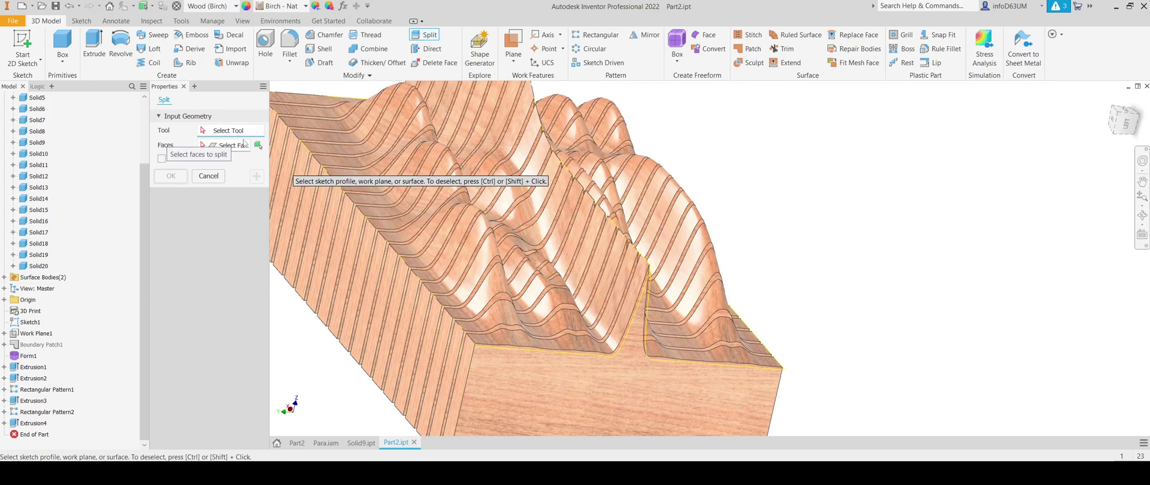
{"action": "key", "text": "Escape"}
{"action": "middle_click_drag", "start_coordinate": [477, 226], "coordinate": [386, 204], "text": "shift"}
{"action": "middle_click_drag", "start_coordinate": [397, 251], "coordinate": [420, 360], "text": "shift"}
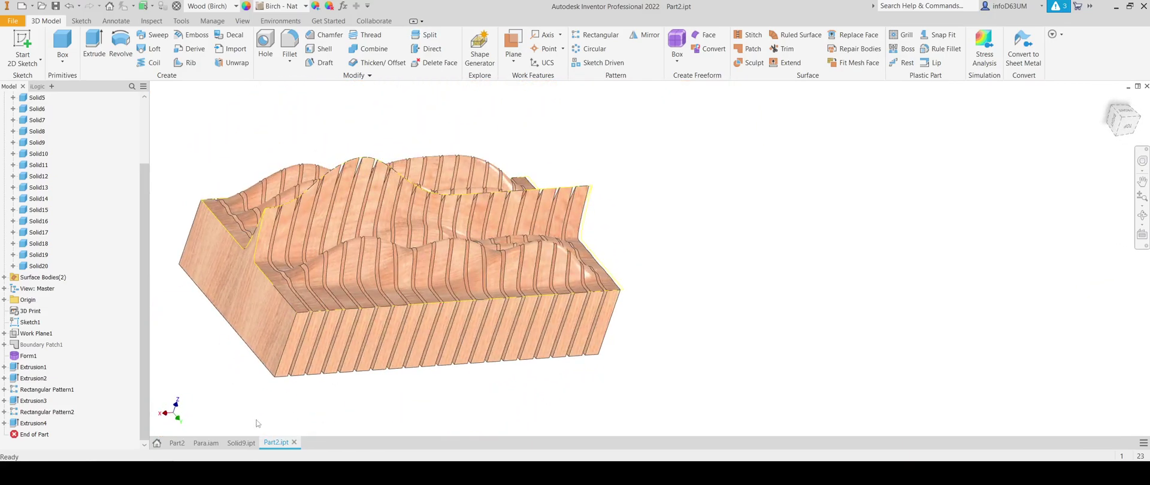
Inspect the single slat in Solid9.ipt from another angle and return to its source part Part2.ipt.
{"action": "left_click", "coordinate": [240, 443]}
{"action": "middle_click_drag", "start_coordinate": [359, 335], "coordinate": [539, 360], "text": "shift"}
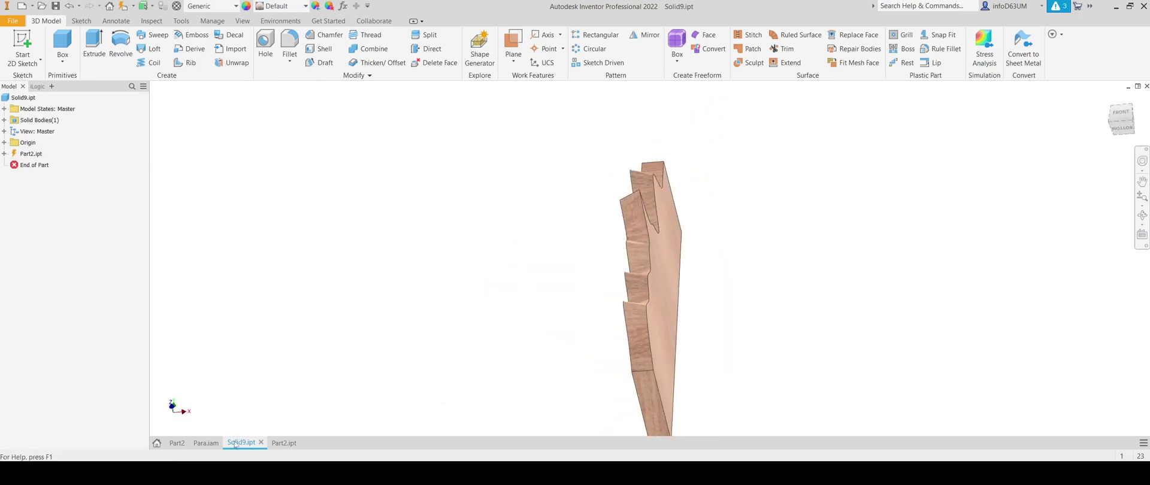
{"action": "left_click", "coordinate": [277, 443]}
Open the Solid13 slat from the assembly Para.iam as its own part and view its wavy profile.
{"action": "left_click", "coordinate": [206, 443]}
{"action": "right_click", "coordinate": [444, 156]}
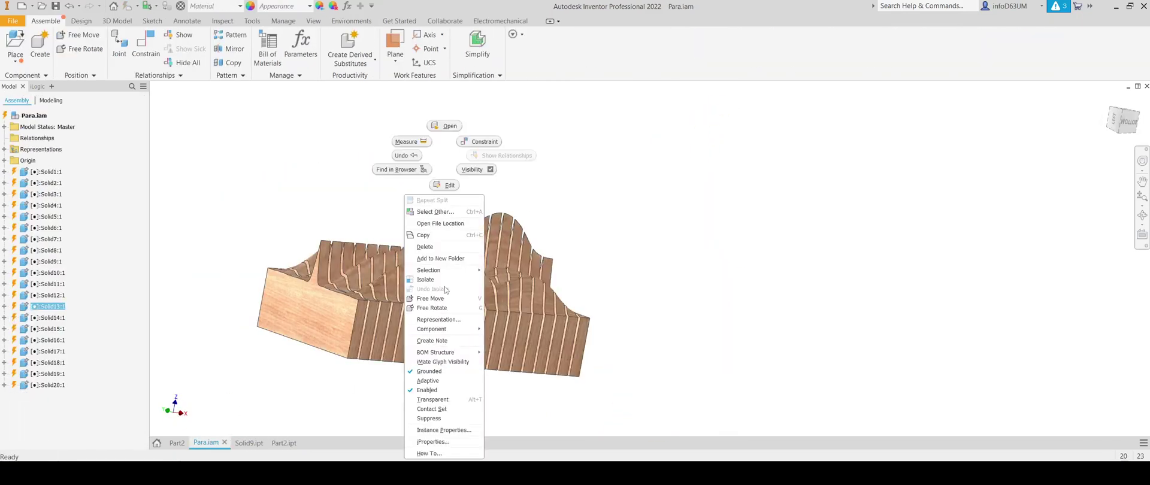
{"action": "left_click", "coordinate": [446, 125]}
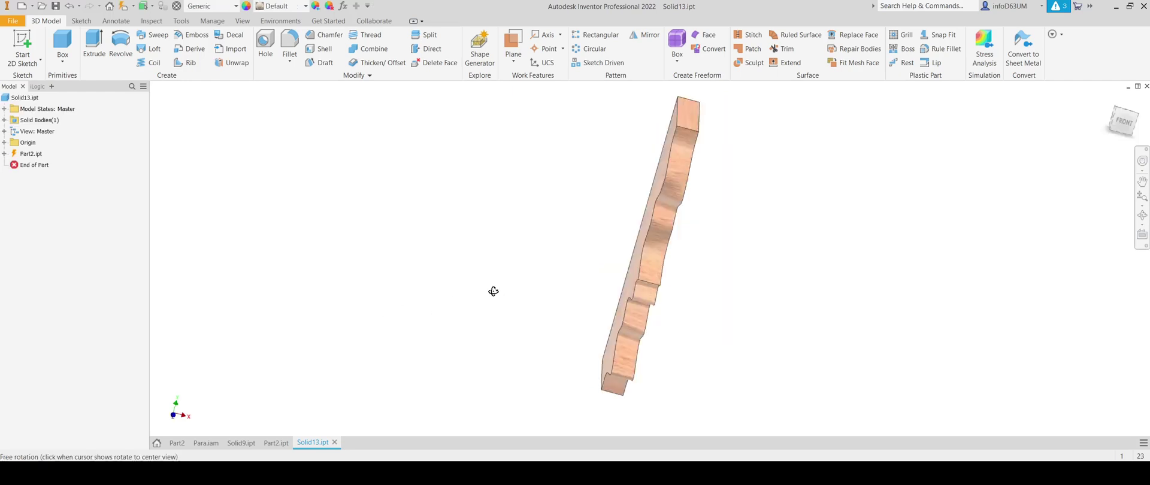
{"action": "mouse_move", "coordinate": [493, 290]}
{"action": "middle_mouse_down", "text": "shift"}
{"action": "mouse_move", "coordinate": [608, 213]}
{"action": "mouse_move", "coordinate": [685, 264]}
{"action": "mouse_move", "coordinate": [527, 317]}
{"action": "middle_mouse_up", "text": "shift"}
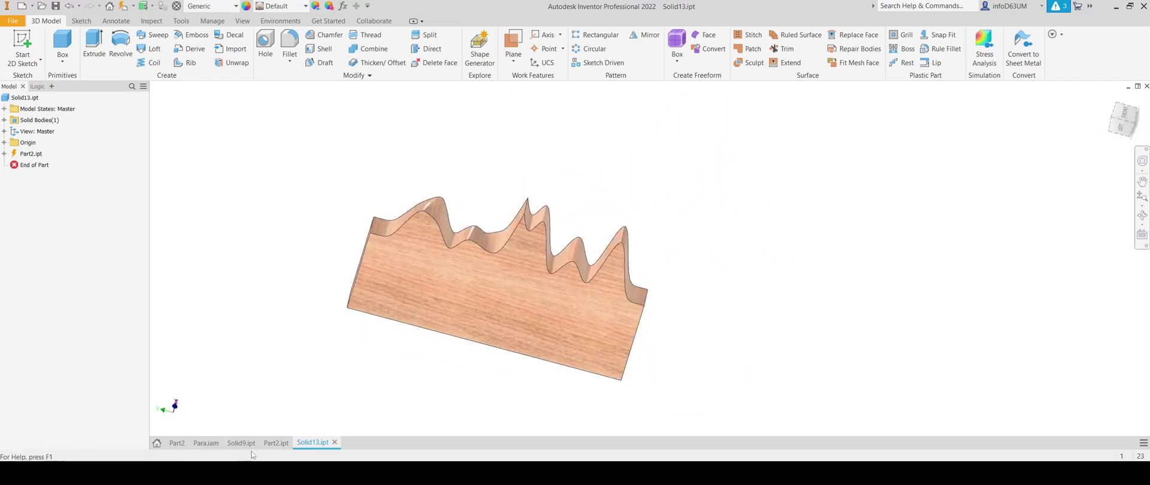
Compare the source part Part2.ipt with the slat parts Solid13.ipt and Solid9.ipt, and go back to the assembly Para.iam.
{"action": "left_click", "coordinate": [279, 447]}
{"action": "right_click", "coordinate": [521, 245]}
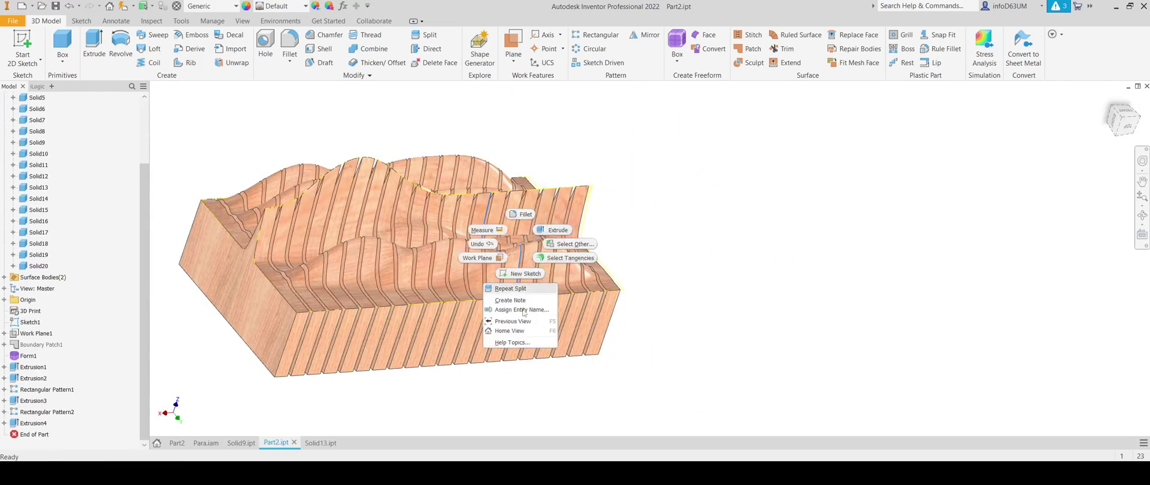
{"action": "left_click", "coordinate": [581, 385]}
{"action": "left_click", "coordinate": [320, 443]}
{"action": "left_click", "coordinate": [241, 443]}
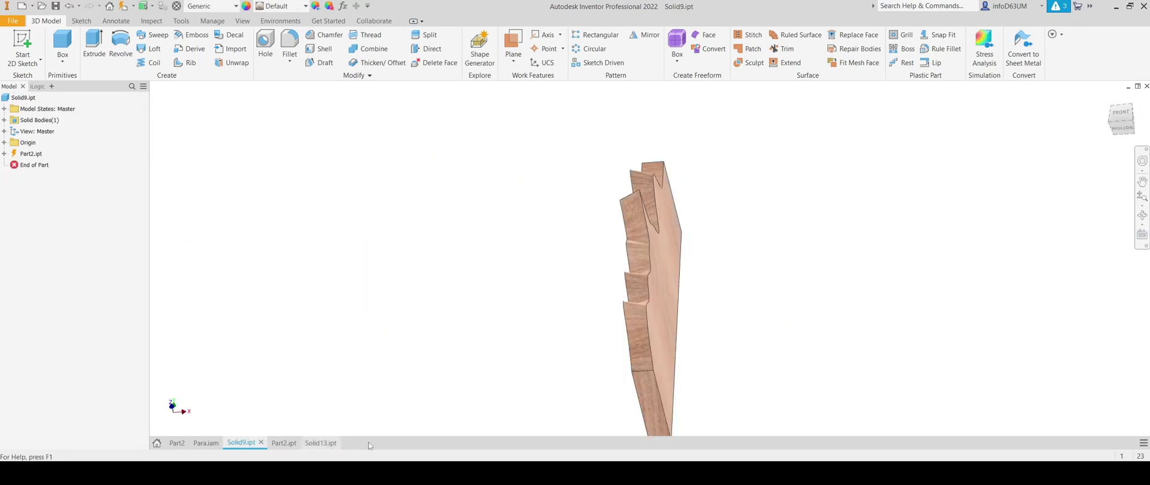
{"action": "left_click", "coordinate": [214, 445]}
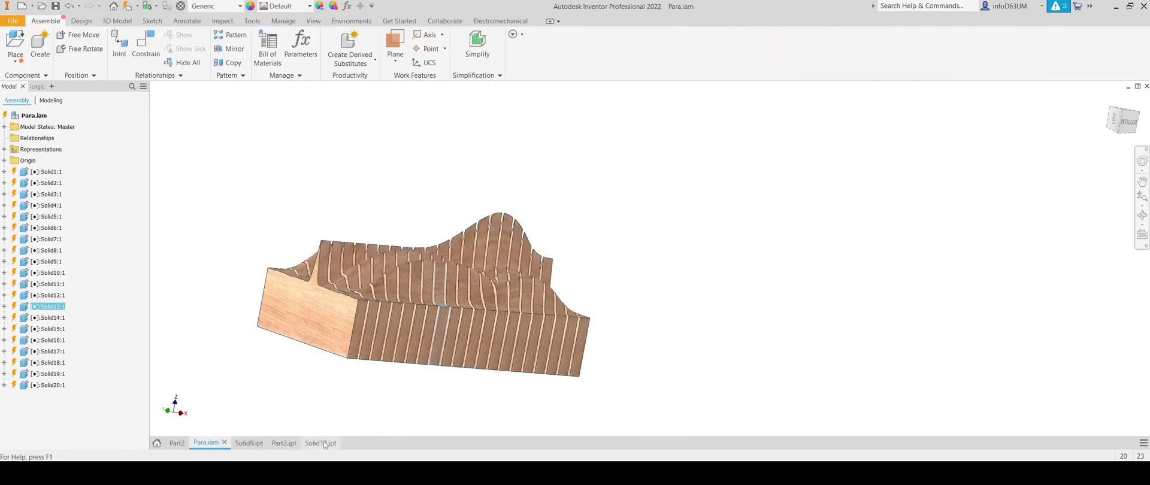
Examine how the Solid13.ipt and Solid9.ipt slats correspond to their source part by viewing each, and end on Part2.ipt.
{"action": "left_click", "coordinate": [307, 443]}
{"action": "left_click", "coordinate": [282, 444]}
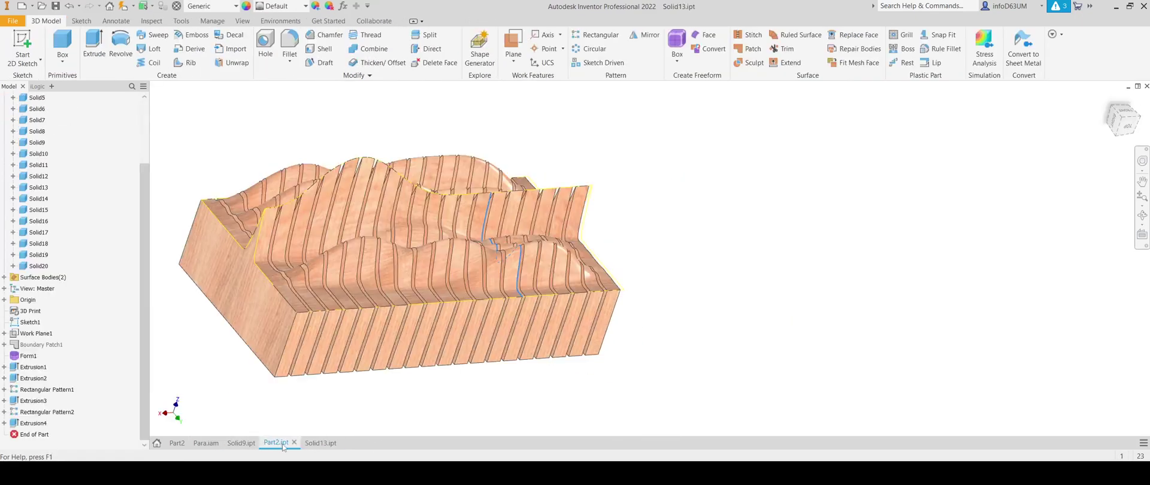
{"action": "left_click", "coordinate": [330, 446]}
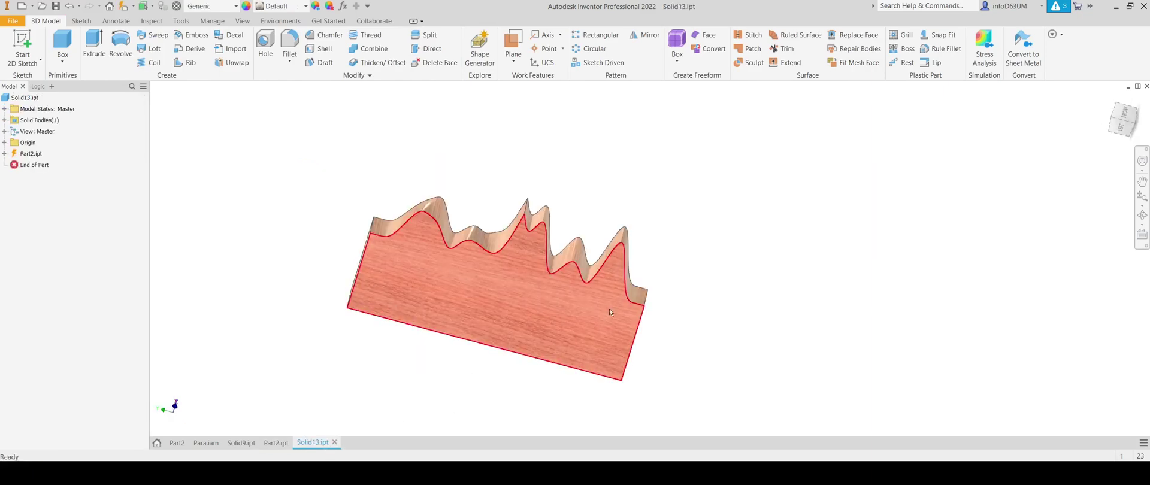
{"action": "left_click", "coordinate": [271, 444]}
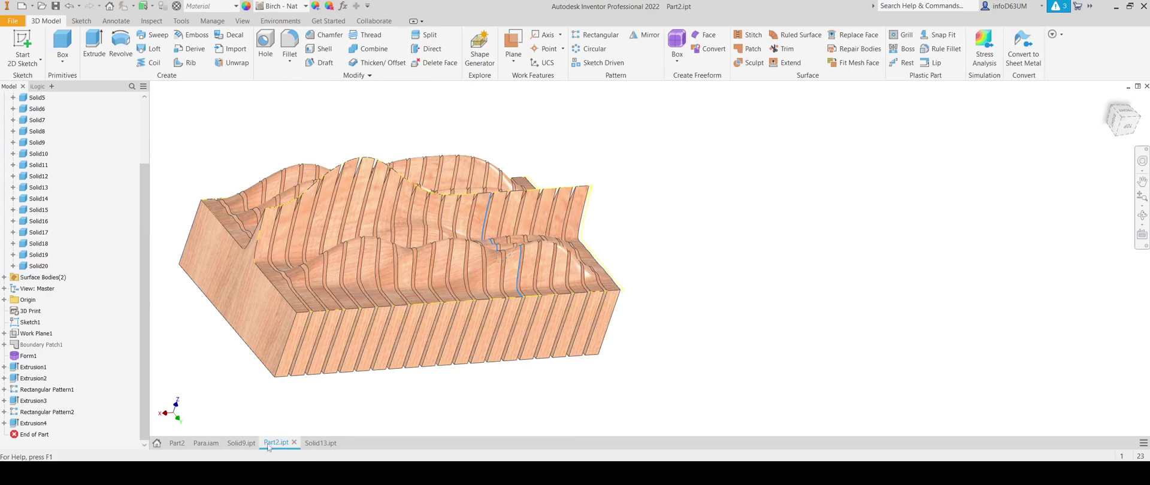
{"action": "left_click", "coordinate": [325, 445]}
{"action": "left_click", "coordinate": [243, 447]}
{"action": "left_click", "coordinate": [329, 446]}
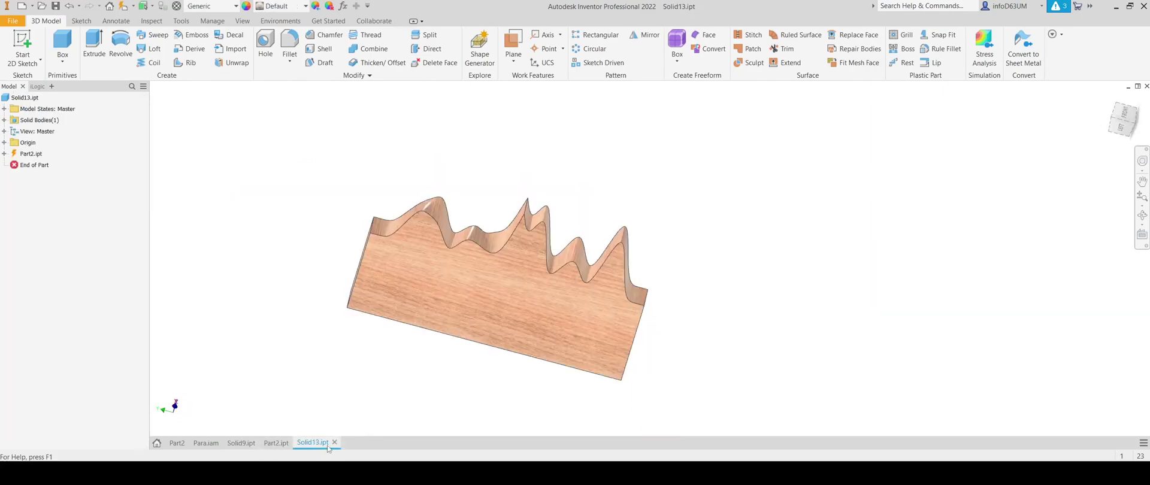
{"action": "left_click", "coordinate": [271, 444]}
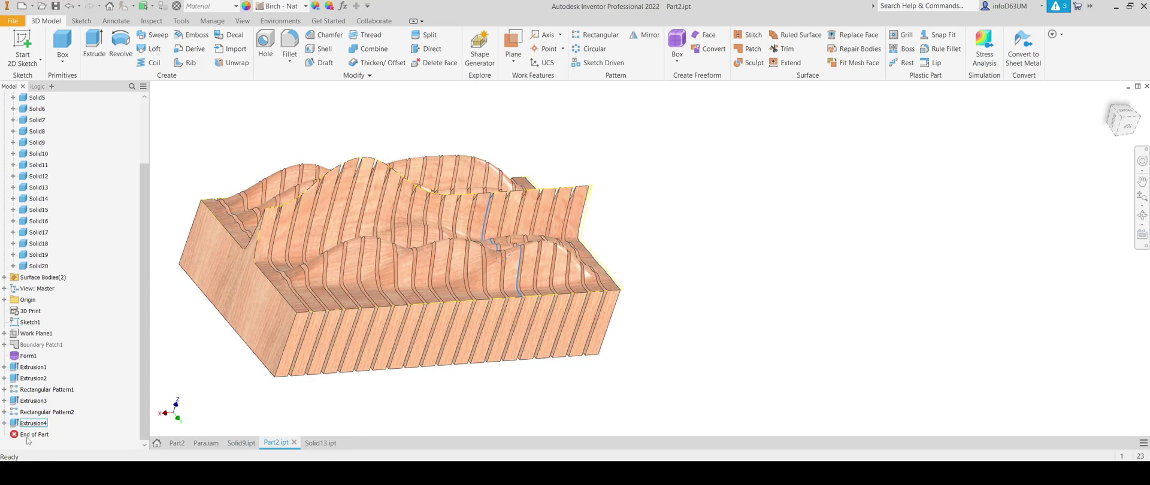
Roll Part2.ipt back to just after Extrusion3 and start a Shell that removes the slat's underside and broad flat sides.
{"action": "left_click_drag", "start_coordinate": [28, 441], "coordinate": [34, 411]}
{"action": "mouse_move", "coordinate": [220, 357]}
{"action": "middle_mouse_down", "text": "shift"}
{"action": "mouse_move", "coordinate": [283, 342]}
{"action": "mouse_move", "coordinate": [276, 333]}
{"action": "mouse_move", "coordinate": [311, 312]}
{"action": "mouse_move", "coordinate": [411, 287]}
{"action": "middle_mouse_up", "text": "shift"}
{"action": "left_click", "coordinate": [321, 49]}
{"action": "scroll", "coordinate": [422, 280], "scroll_direction": "up", "scroll_amount": 5}
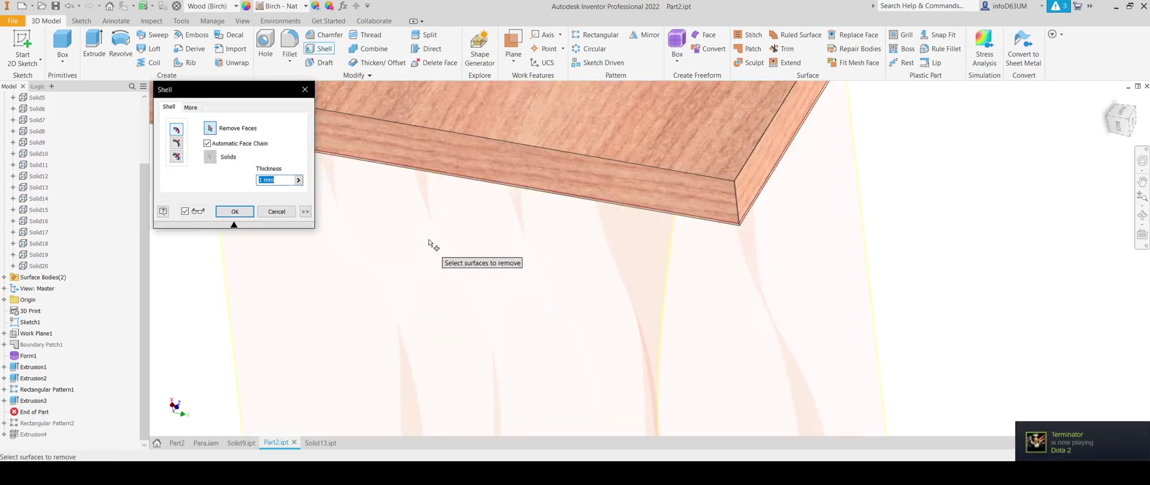
{"action": "left_click", "coordinate": [459, 174]}
{"action": "middle_click_drag", "start_coordinate": [480, 190], "coordinate": [432, 195], "text": "shift"}
{"action": "scroll", "coordinate": [613, 311], "scroll_direction": "up", "scroll_amount": 5}
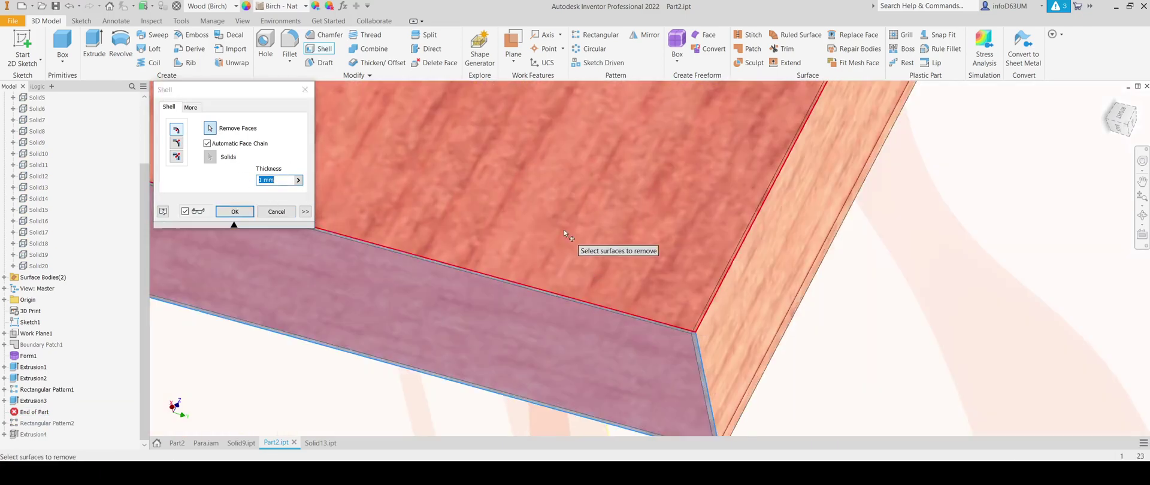
{"action": "left_click", "coordinate": [563, 231]}
{"action": "scroll", "coordinate": [539, 268], "scroll_direction": "down", "scroll_amount": 8}
{"action": "mouse_move", "coordinate": [538, 243]}
{"action": "middle_mouse_down"}
{"action": "mouse_move", "coordinate": [537, 216]}
{"action": "mouse_move", "coordinate": [525, 248]}
{"action": "middle_mouse_up"}
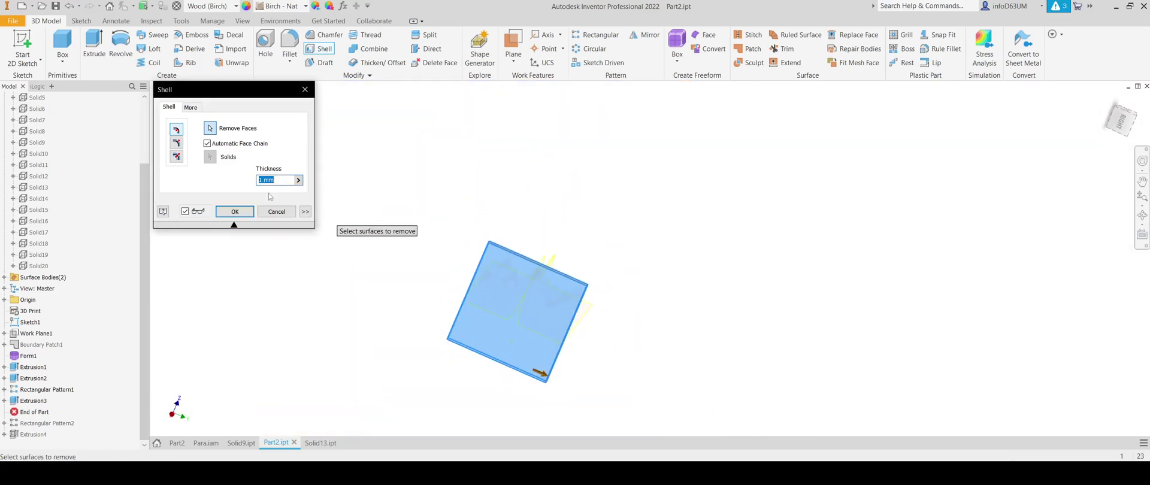
Add a unique face thickness to the Shell for the slat's upper face and set it to 50 mm.
{"action": "left_click", "coordinate": [279, 177]}
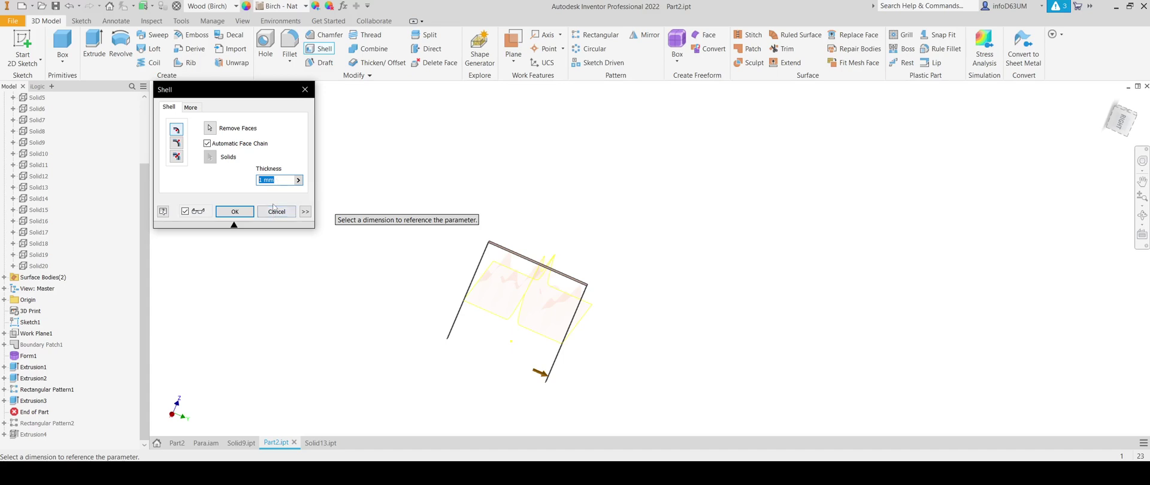
{"action": "left_click", "coordinate": [305, 211]}
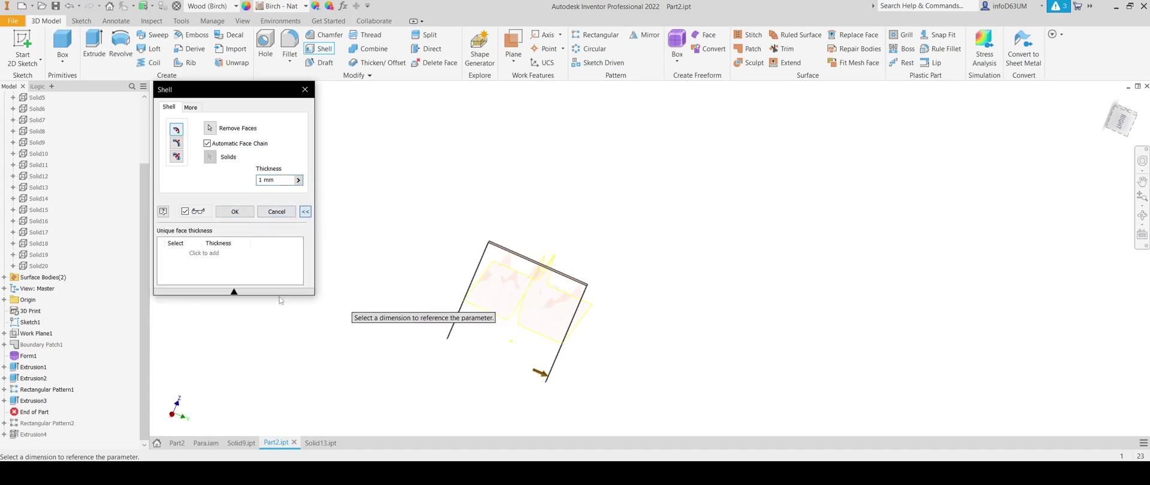
{"action": "left_click", "coordinate": [180, 253]}
{"action": "scroll", "coordinate": [457, 327], "scroll_direction": "up", "scroll_amount": 3}
{"action": "left_click", "coordinate": [457, 346]}
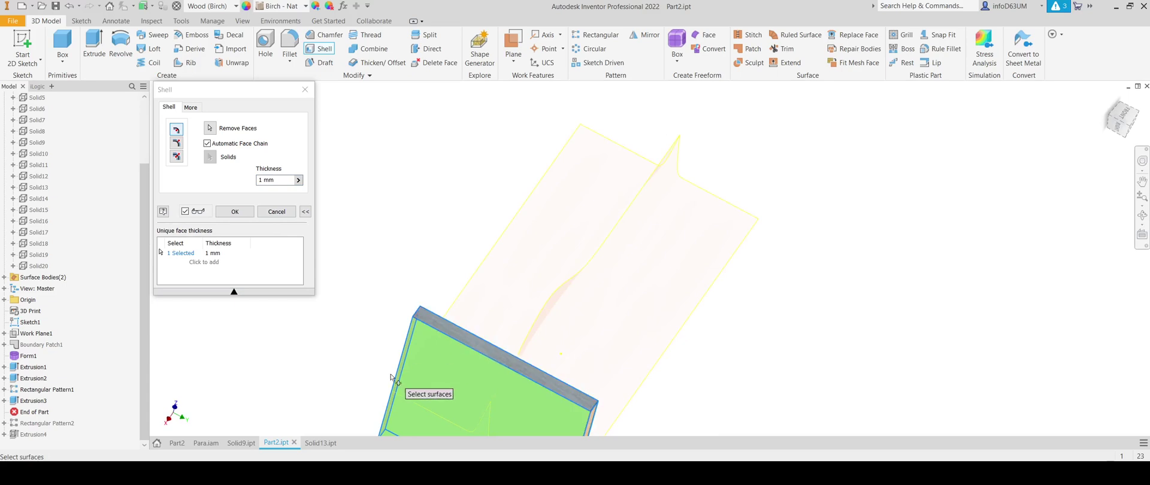
{"action": "middle_click_drag", "start_coordinate": [393, 379], "coordinate": [384, 318], "text": "shift"}
{"action": "left_click", "coordinate": [213, 253]}
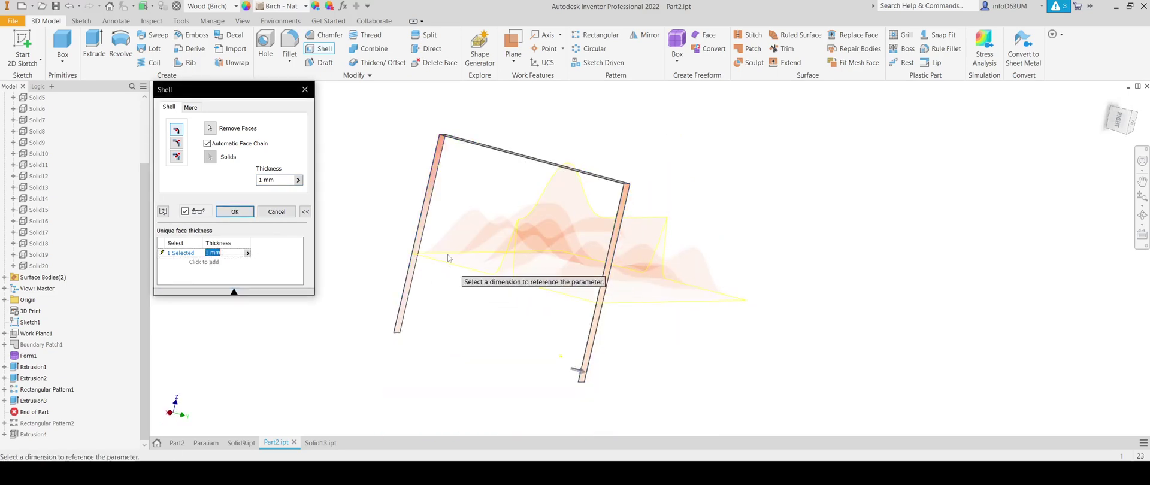
{"action": "type", "text": "50"}
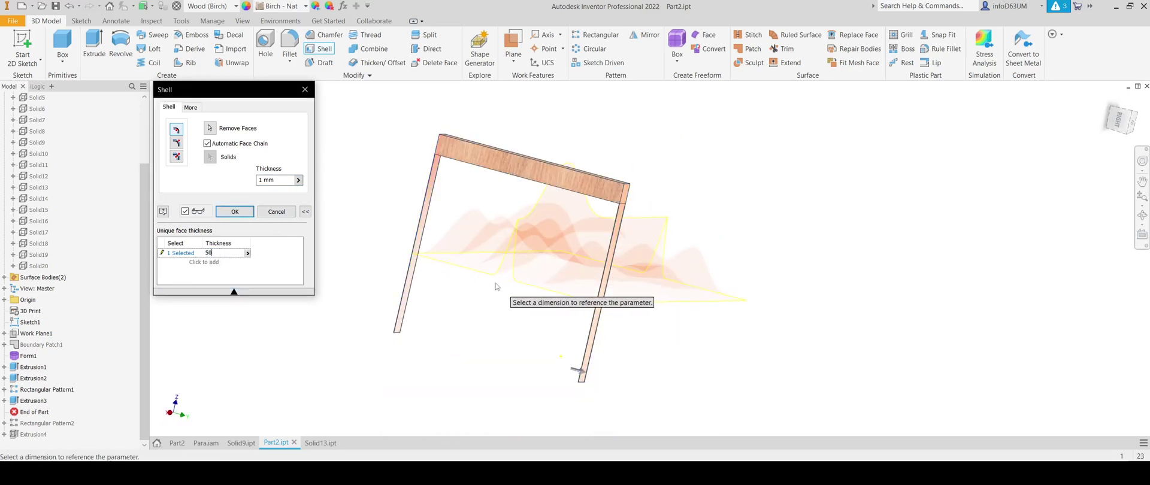
Try 130 mm and then a distance measured on the slat as the upper face's unique thickness.
{"action": "left_click_drag", "start_coordinate": [212, 254], "coordinate": [171, 255]}
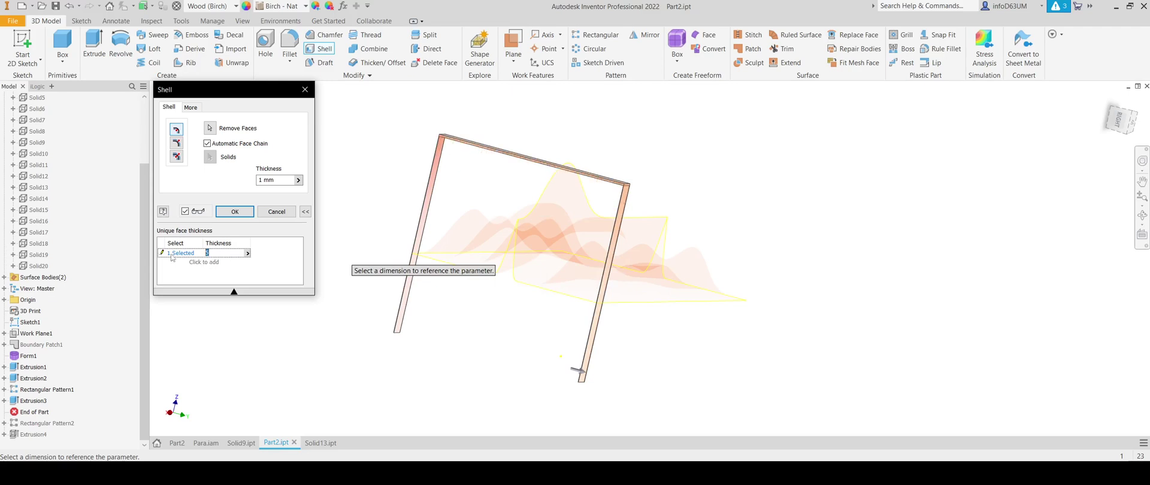
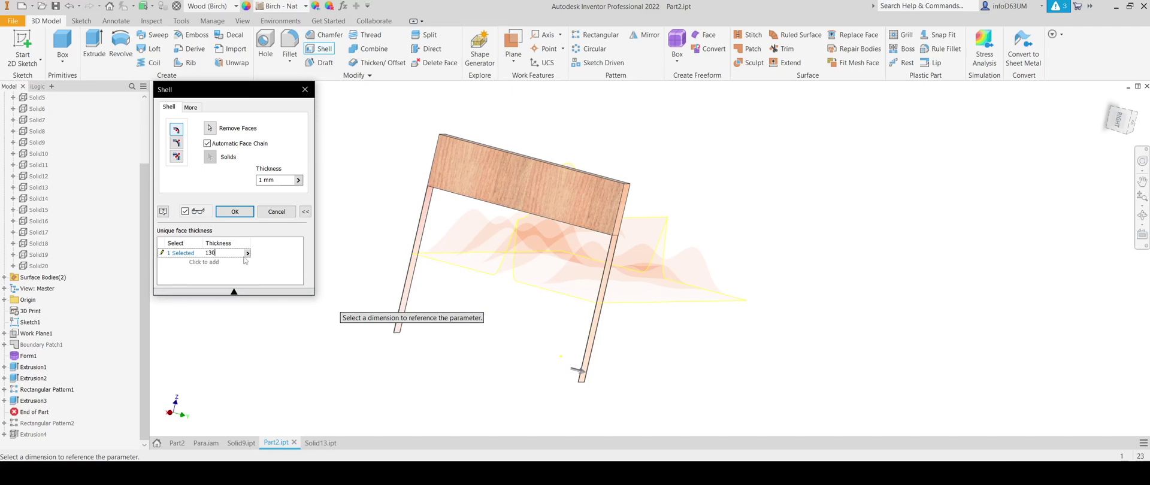
{"action": "left_click", "coordinate": [248, 253]}
{"action": "left_click", "coordinate": [274, 261]}
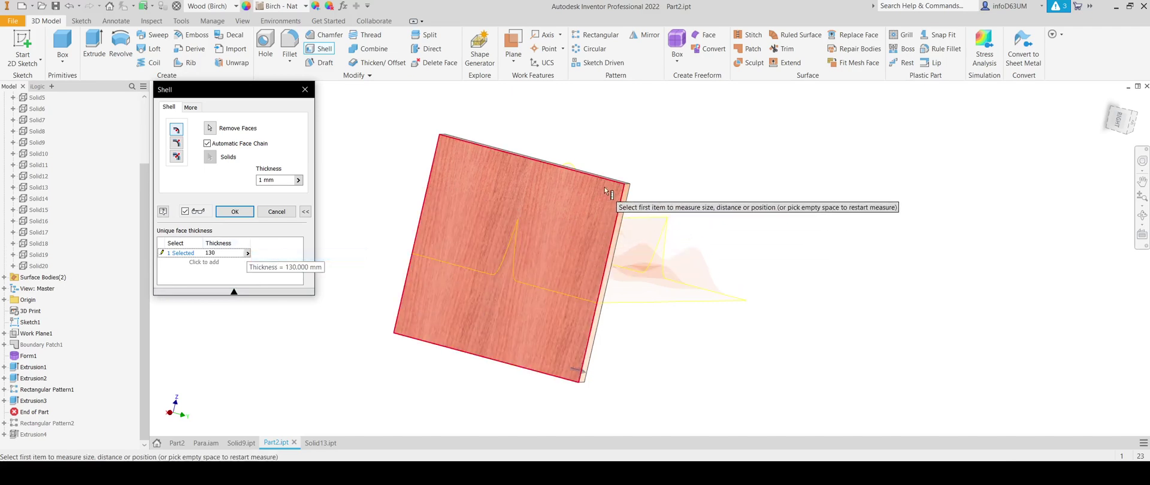
{"action": "left_click", "coordinate": [625, 185]}
{"action": "left_click", "coordinate": [590, 306]}
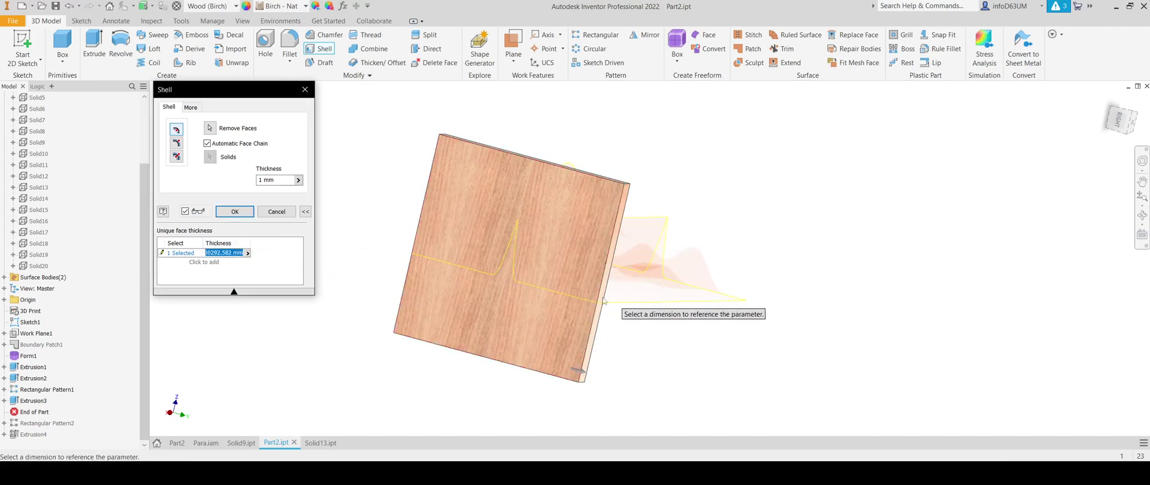
Set the upper face's unique thickness to 320 mm and create the shell with 1 mm walls elsewhere.
{"action": "left_click", "coordinate": [266, 257]}
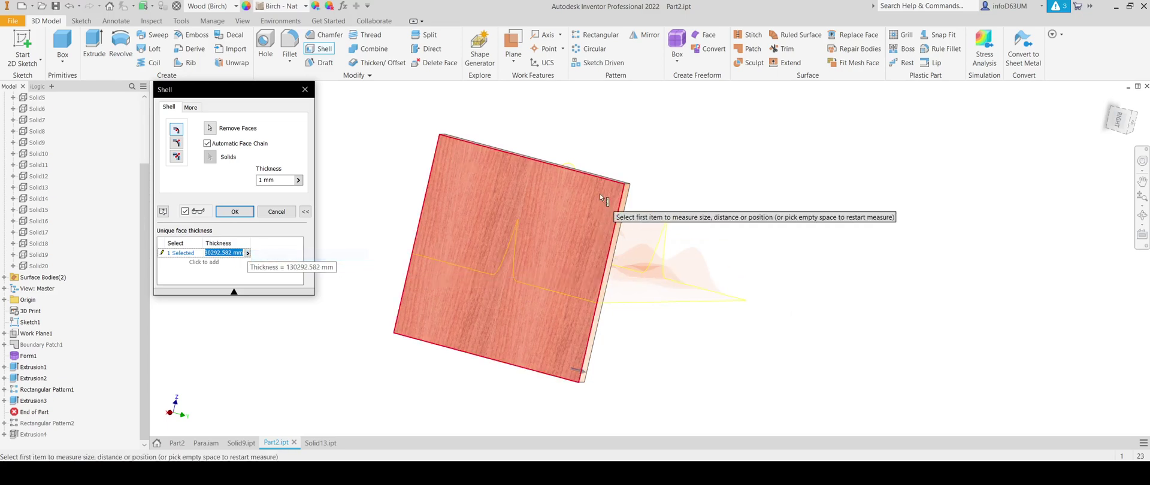
{"action": "left_click", "coordinate": [597, 308]}
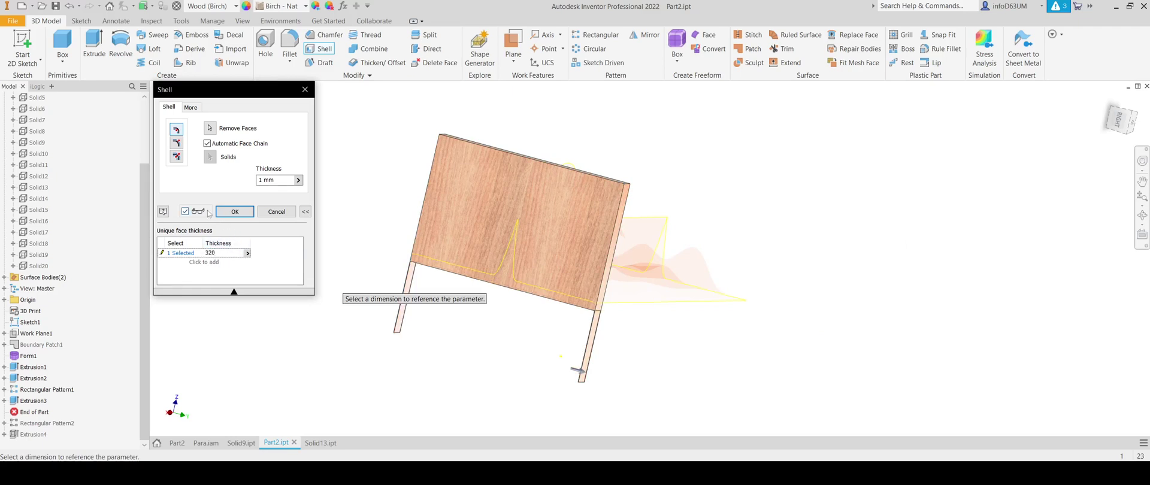
{"action": "left_click", "coordinate": [242, 215]}
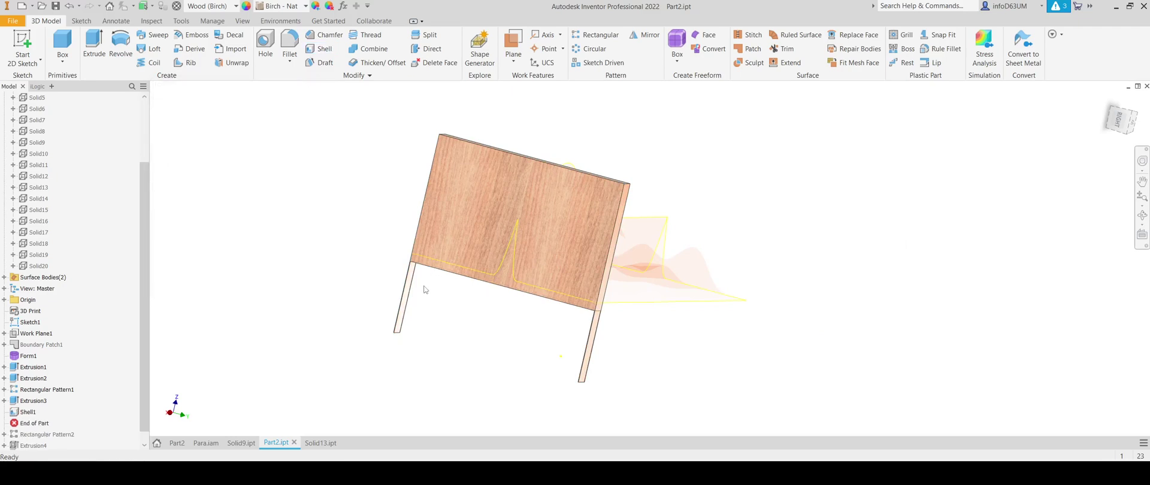
Advance the part history past Rectangular Pattern2 and Extrusion4 so that all slats take the shelled shape.
{"action": "scroll", "coordinate": [78, 399], "scroll_direction": "down", "scroll_amount": 1}
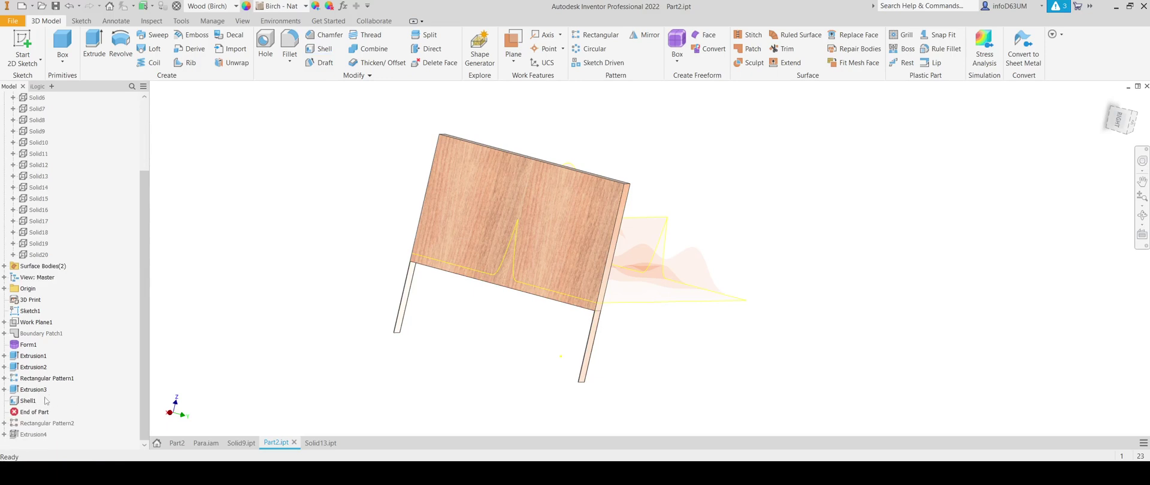
{"action": "left_click_drag", "start_coordinate": [34, 412], "coordinate": [39, 435]}
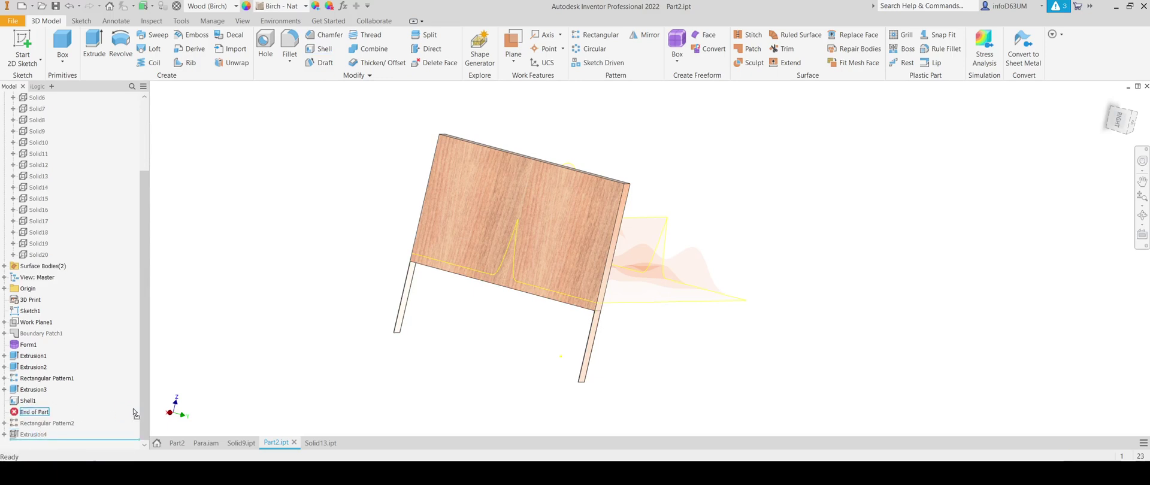
{"action": "left_click_drag", "start_coordinate": [134, 414], "coordinate": [134, 412]}
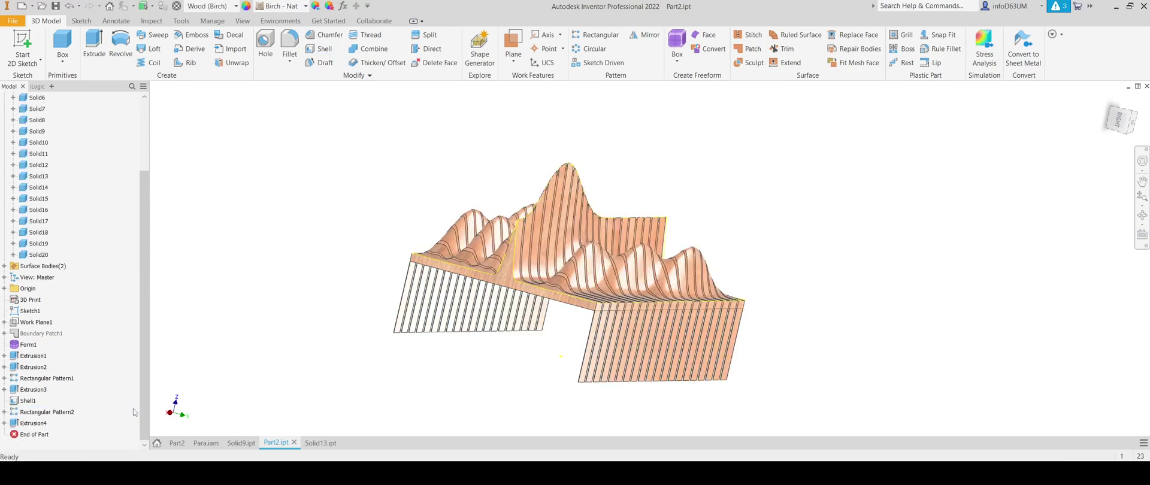
{"action": "middle_click_drag", "start_coordinate": [389, 234], "coordinate": [351, 273], "text": "shift"}
{"action": "middle_click_drag", "start_coordinate": [347, 351], "coordinate": [312, 294], "text": "shift"}
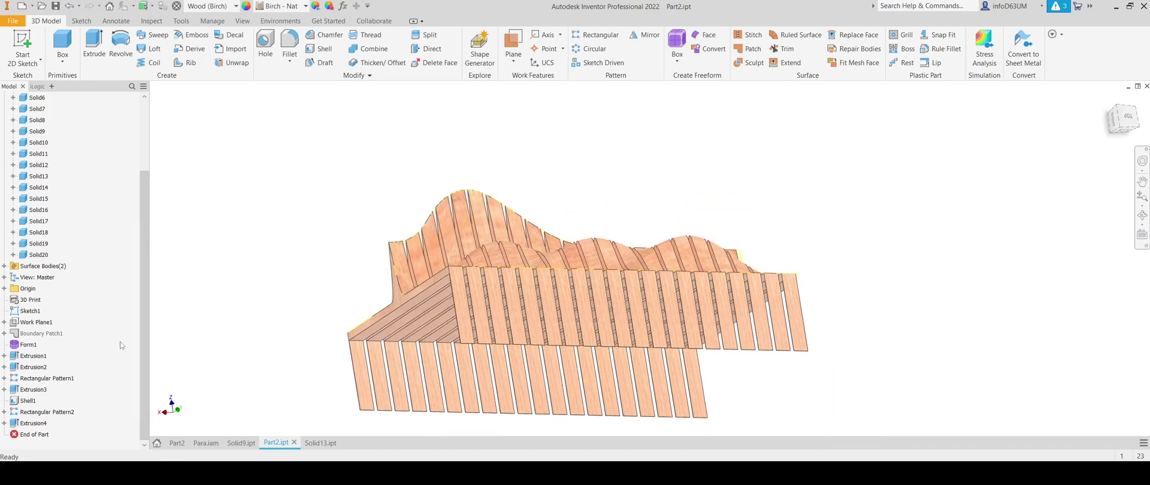
Edit Shell1 and set its general wall thickness to 50 mm.
{"action": "double_click", "coordinate": [28, 401]}
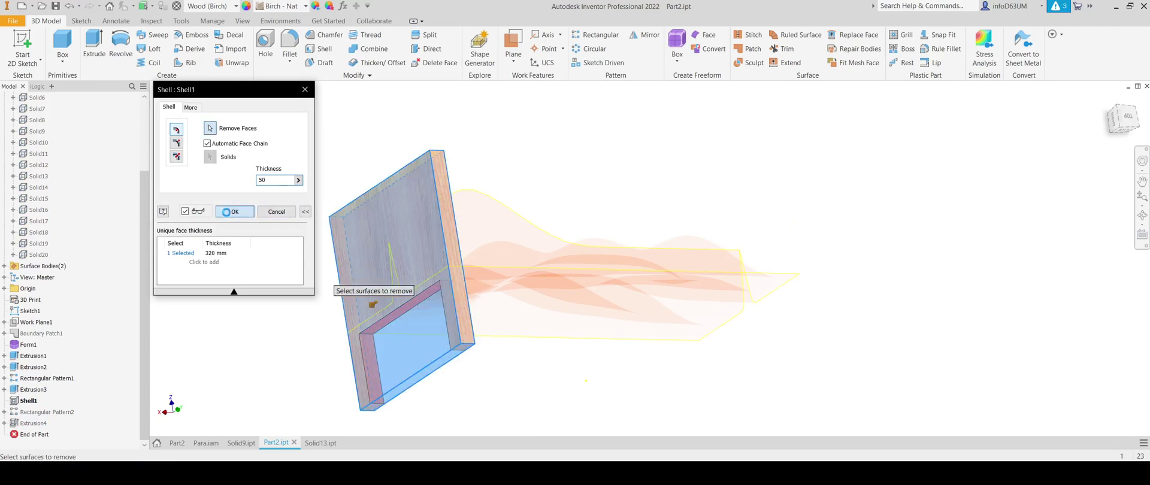
{"action": "key", "text": "Escape"}
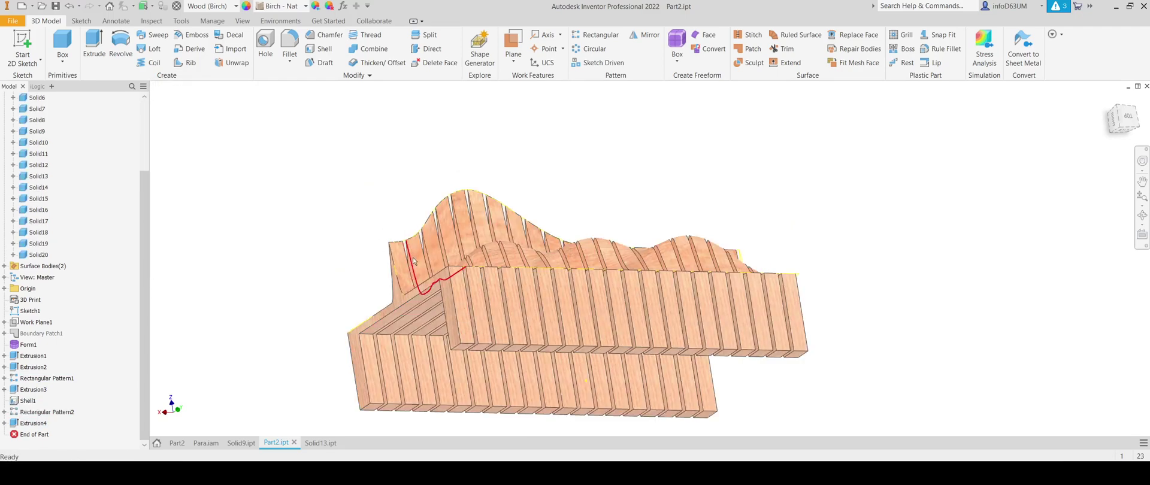
{"action": "middle_click_drag", "start_coordinate": [380, 308], "coordinate": [136, 282], "text": "shift"}
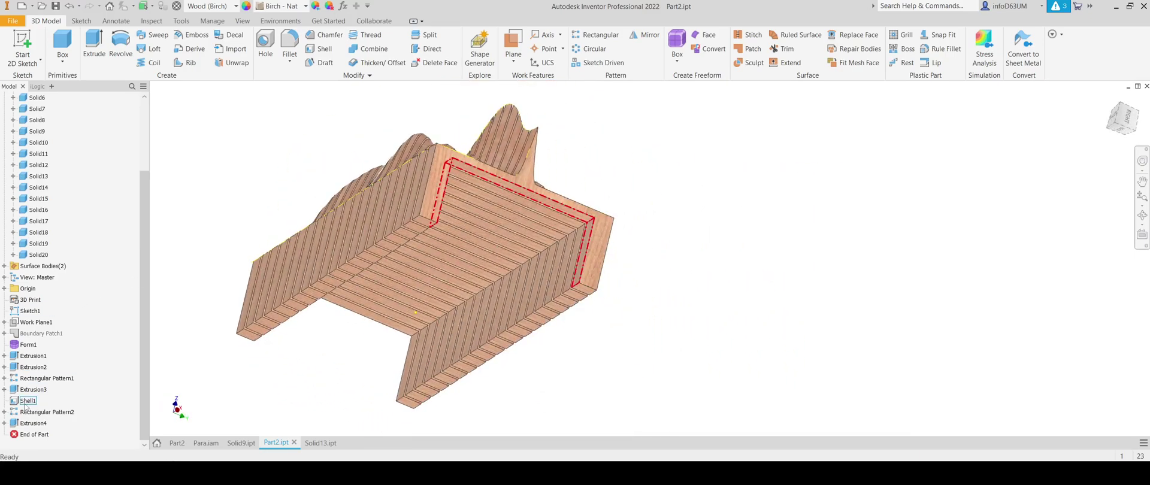
Examine the hollowed slat body from several angles, including its legs, open underside and wavy top.
{"action": "middle_click_drag", "start_coordinate": [299, 281], "coordinate": [197, 331], "text": "shift"}
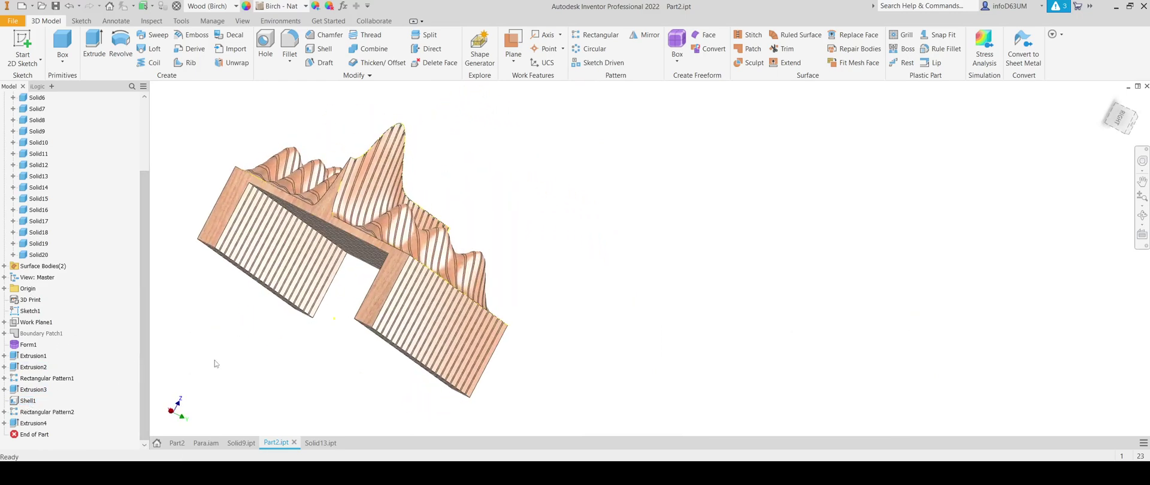
{"action": "middle_click_drag", "start_coordinate": [216, 363], "coordinate": [267, 330], "text": "shift"}
{"action": "middle_click_drag", "start_coordinate": [351, 337], "coordinate": [321, 340], "text": "shift"}
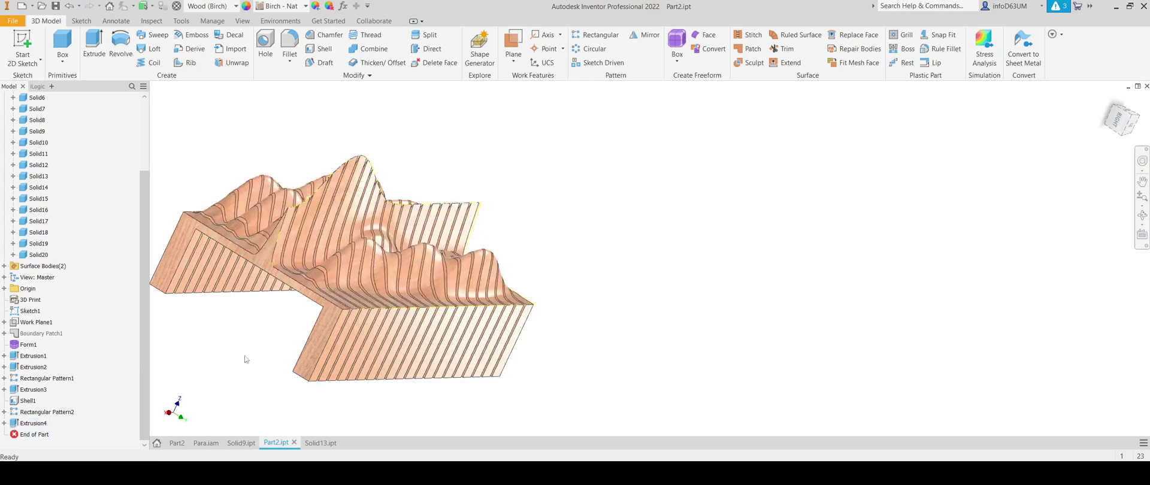
{"action": "middle_click_drag", "start_coordinate": [244, 359], "coordinate": [457, 343], "text": "shift"}
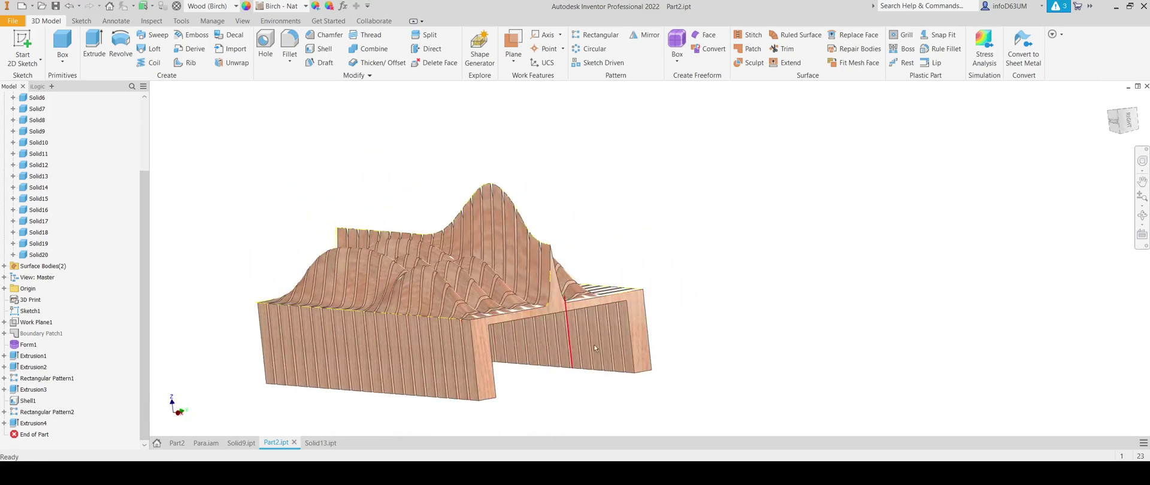
{"action": "middle_click_drag", "start_coordinate": [594, 348], "coordinate": [572, 372], "text": "shift"}
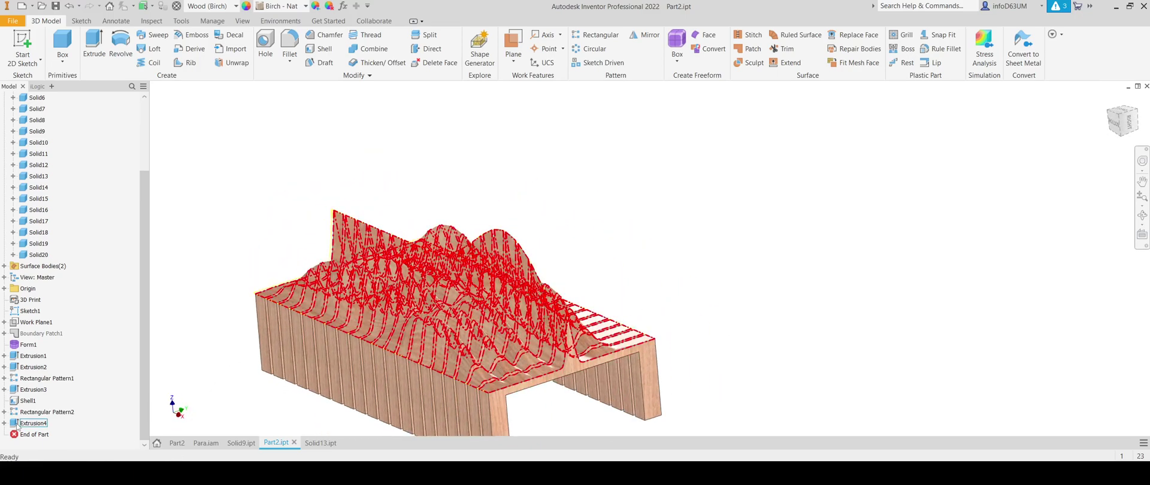
{"action": "middle_click_drag", "start_coordinate": [437, 333], "coordinate": [389, 332], "text": "shift"}
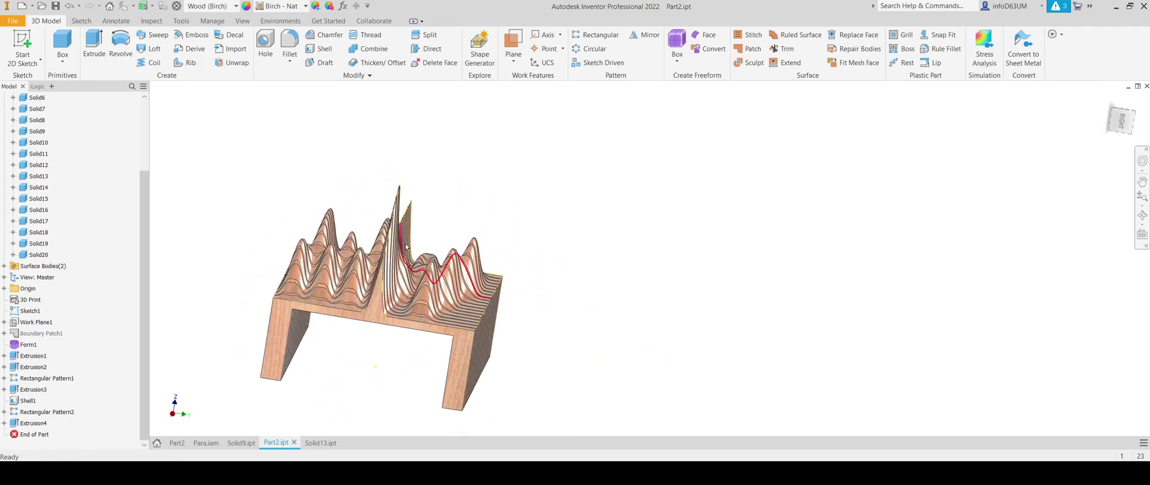
{"action": "middle_click_drag", "start_coordinate": [406, 246], "coordinate": [136, 294], "text": "shift"}
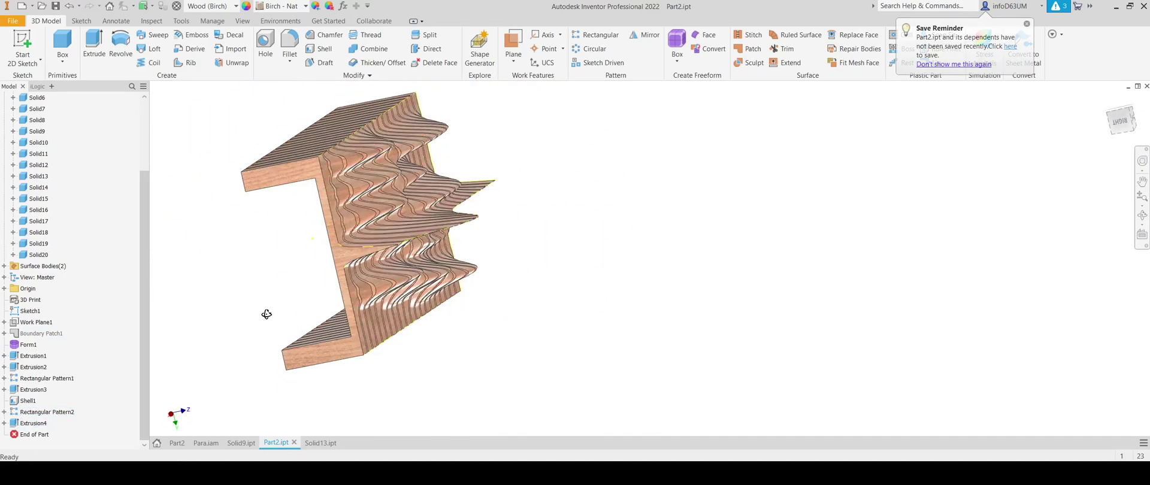
{"action": "middle_click_drag", "start_coordinate": [267, 313], "coordinate": [395, 267], "text": "shift"}
{"action": "scroll", "coordinate": [221, 326], "scroll_direction": "up", "scroll_amount": 5}
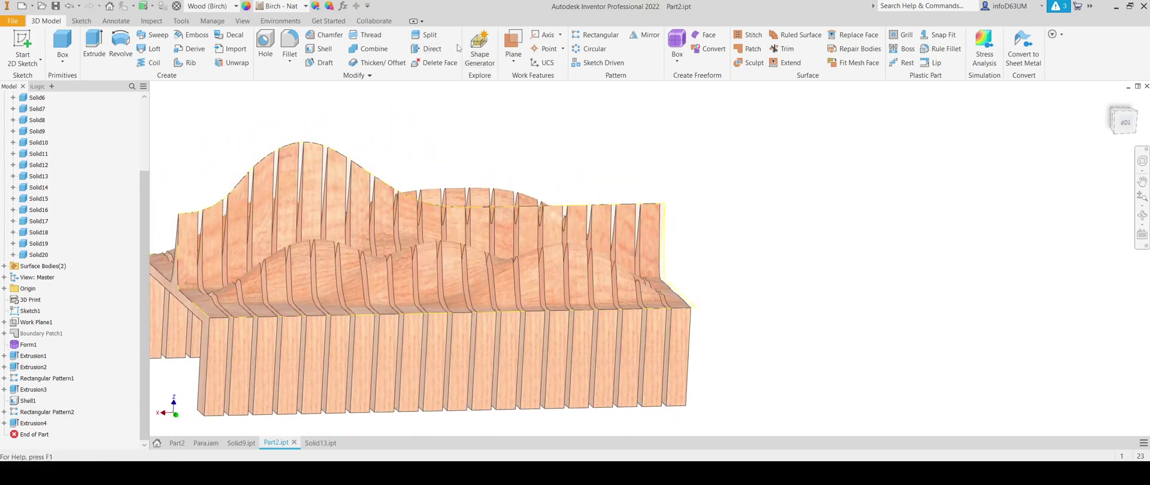
{"action": "left_click", "coordinate": [429, 36]}
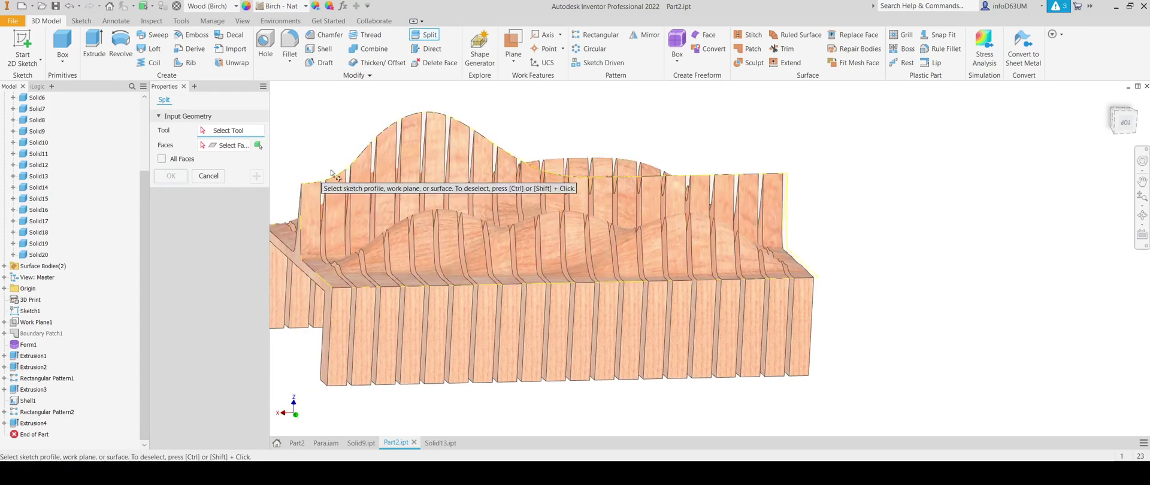
{"action": "key", "text": "Escape"}
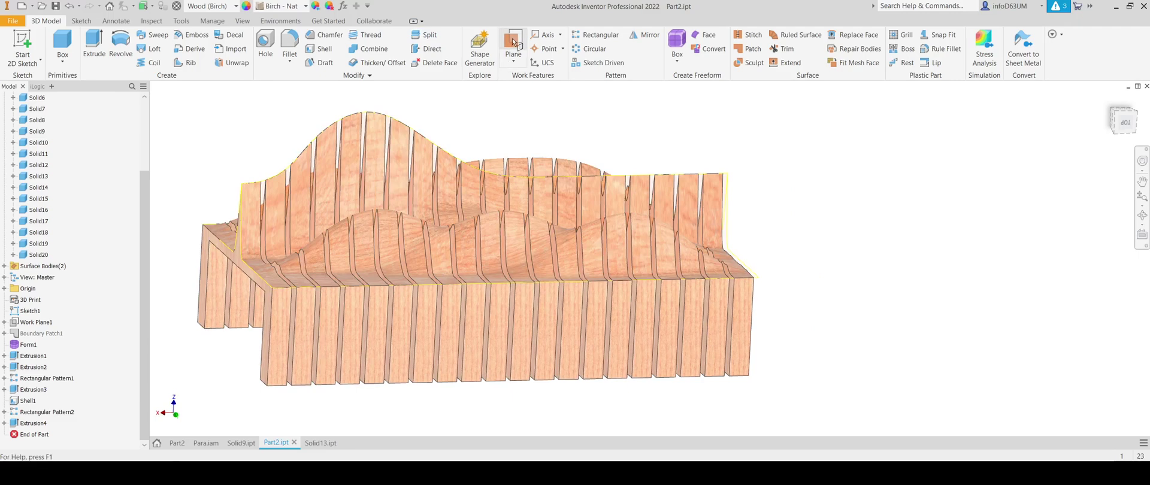
Create a work plane that cuts diagonally through the slatted body from its upper back corner to the opposite lower leg.
{"action": "left_click", "coordinate": [513, 41]}
{"action": "middle_click_drag", "start_coordinate": [337, 280], "coordinate": [403, 285], "text": "shift"}
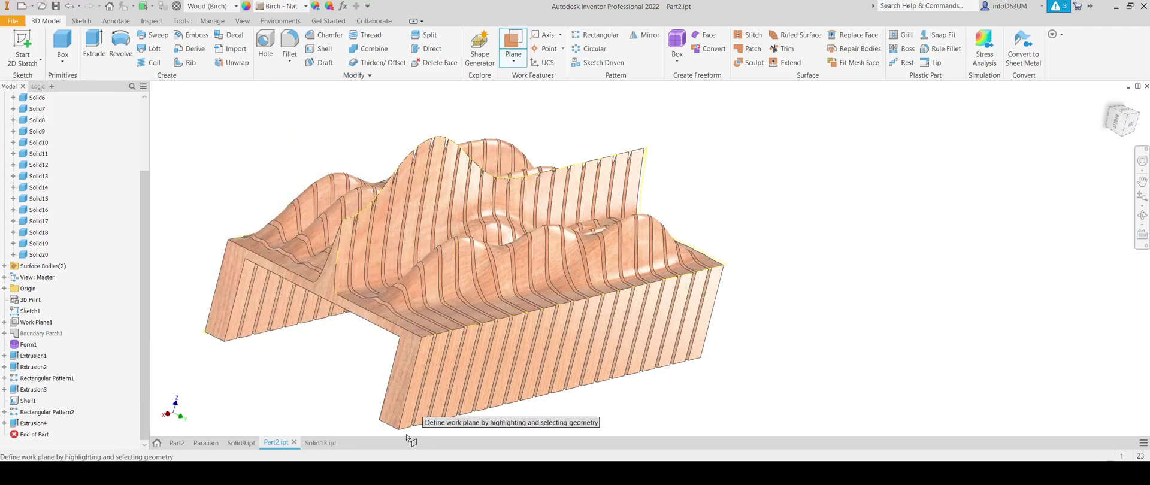
{"action": "middle_click_drag", "start_coordinate": [426, 395], "coordinate": [392, 391], "text": "shift"}
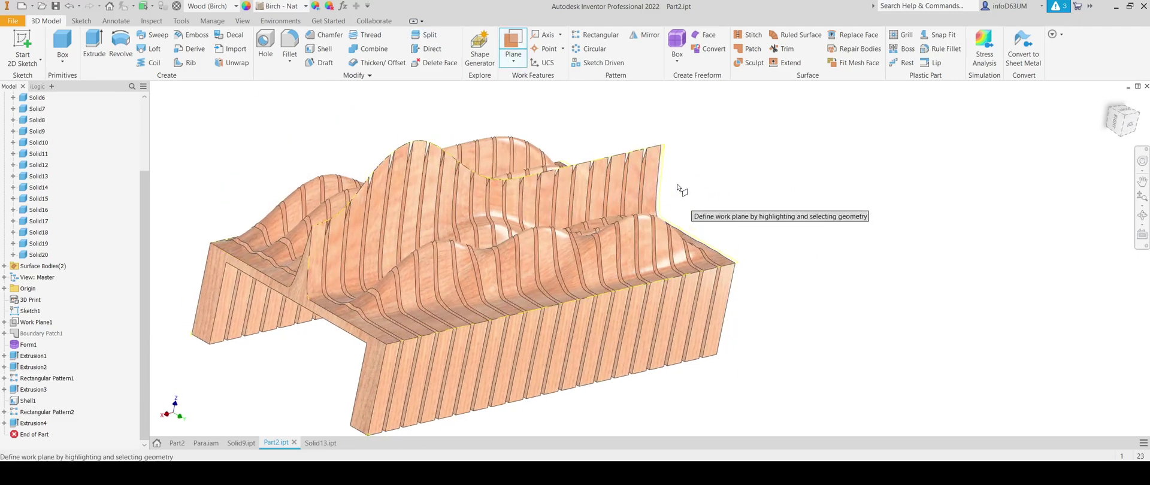
{"action": "left_click", "coordinate": [661, 148]}
{"action": "middle_click_drag", "start_coordinate": [672, 200], "coordinate": [628, 184], "text": "shift"}
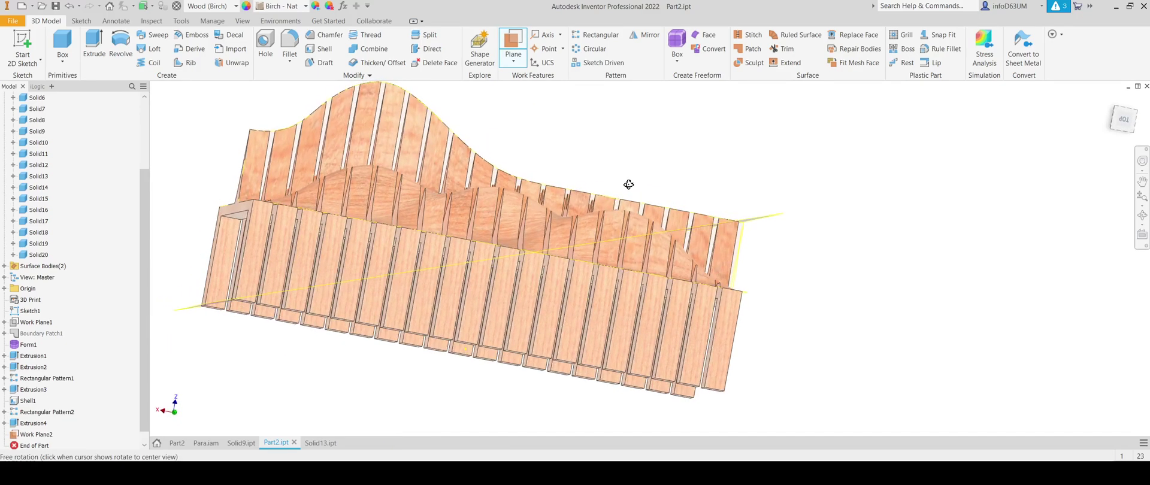
{"action": "scroll", "coordinate": [886, 157], "scroll_direction": "down", "scroll_amount": 3}
{"action": "middle_click_drag", "start_coordinate": [758, 215], "coordinate": [755, 236]}
{"action": "scroll", "coordinate": [755, 236], "scroll_direction": "up", "scroll_amount": 5}
{"action": "middle_click_drag", "start_coordinate": [709, 211], "coordinate": [705, 279], "text": "shift"}
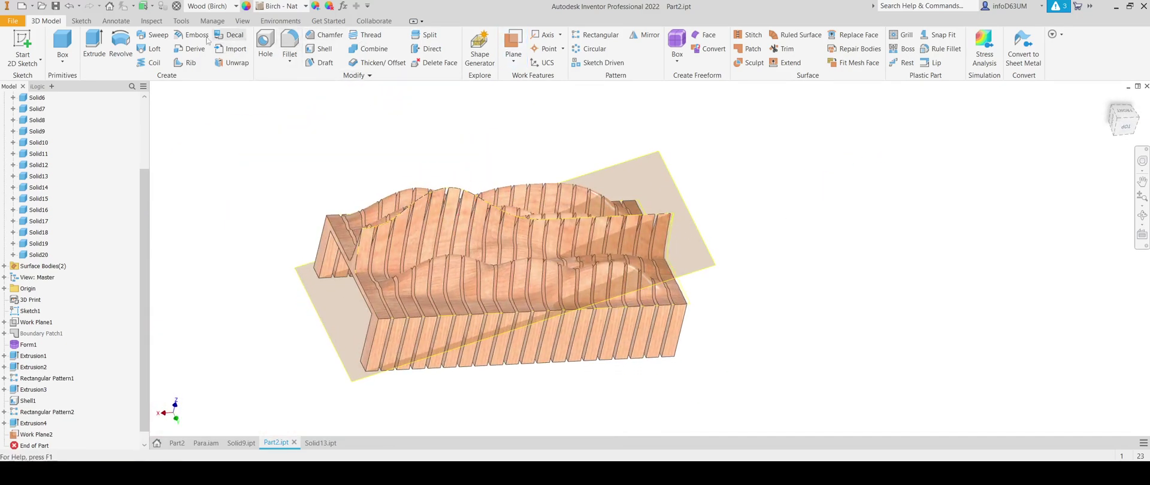
Start a Split with the diagonal Work Plane2 as the cutting tool, set to split solids instead of faces.
{"action": "left_click", "coordinate": [428, 36]}
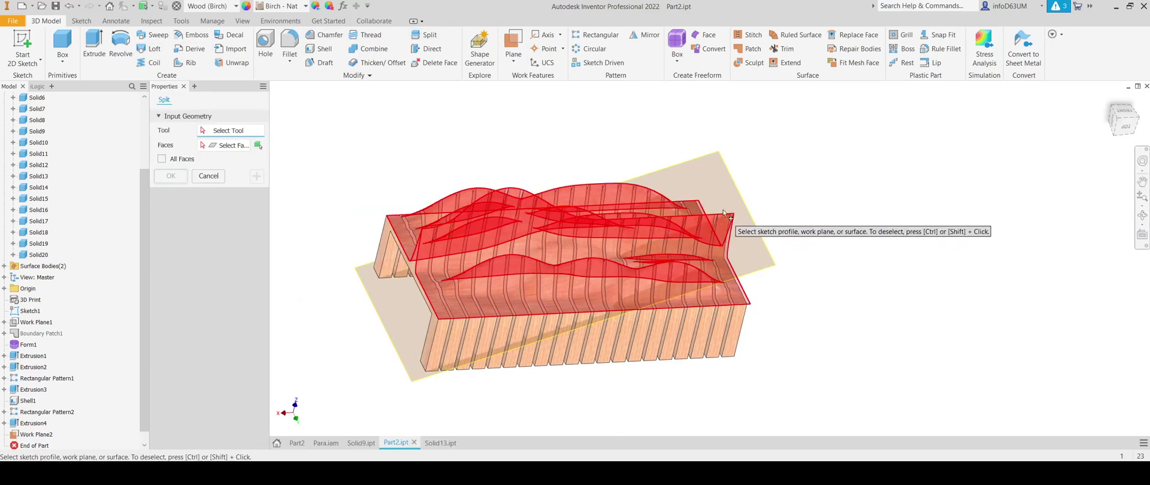
{"action": "left_click", "coordinate": [758, 237]}
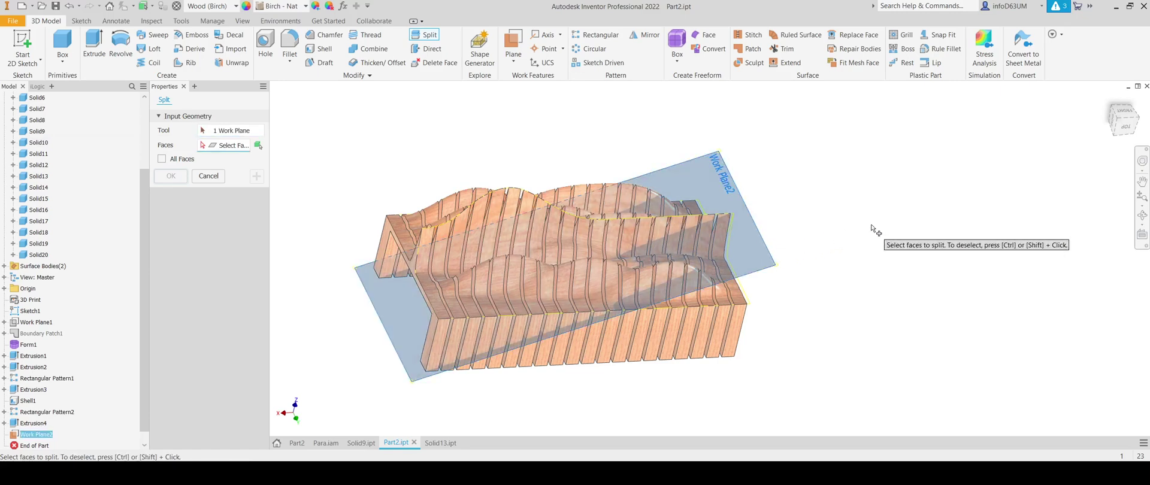
{"action": "left_click", "coordinate": [258, 146]}
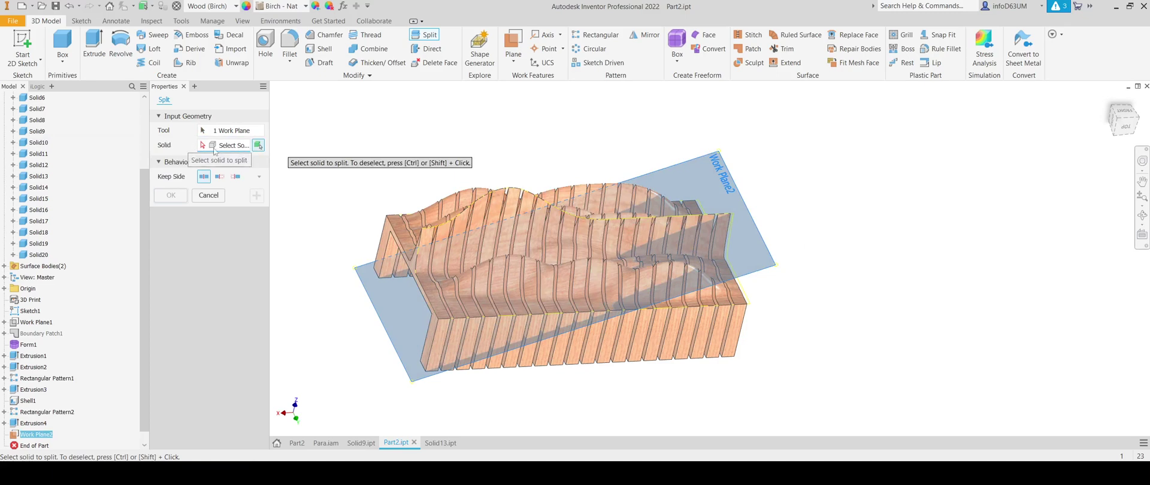
{"action": "scroll", "coordinate": [541, 366], "scroll_direction": "up", "scroll_amount": 5}
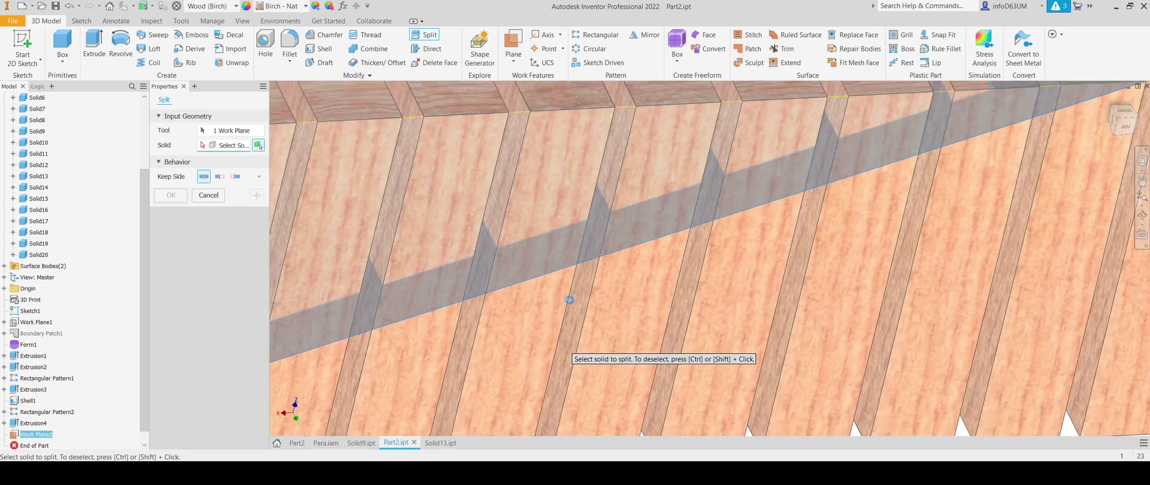
{"action": "scroll", "coordinate": [416, 299], "scroll_direction": "down", "scroll_amount": 5}
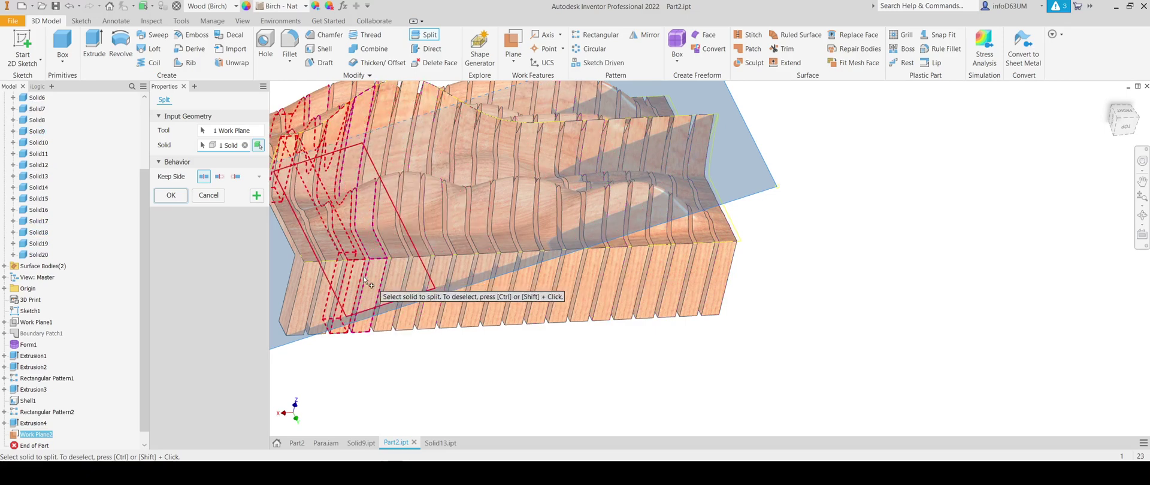
{"action": "middle_click_drag", "start_coordinate": [427, 290], "coordinate": [269, 234]}
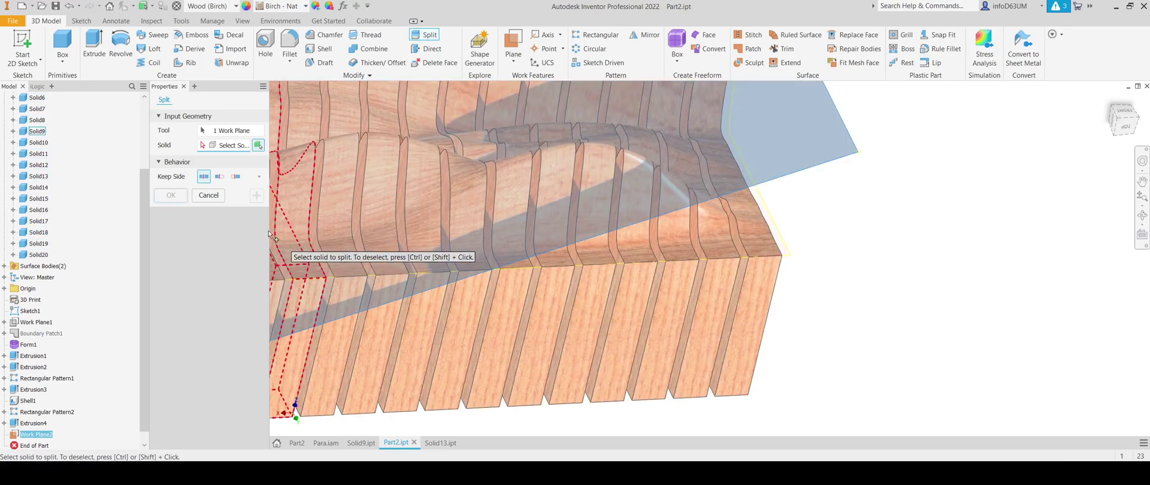
{"action": "left_click", "coordinate": [220, 178]}
{"action": "scroll", "coordinate": [507, 241], "scroll_direction": "down", "scroll_amount": 5}
{"action": "middle_click_drag", "start_coordinate": [501, 260], "coordinate": [570, 268]}
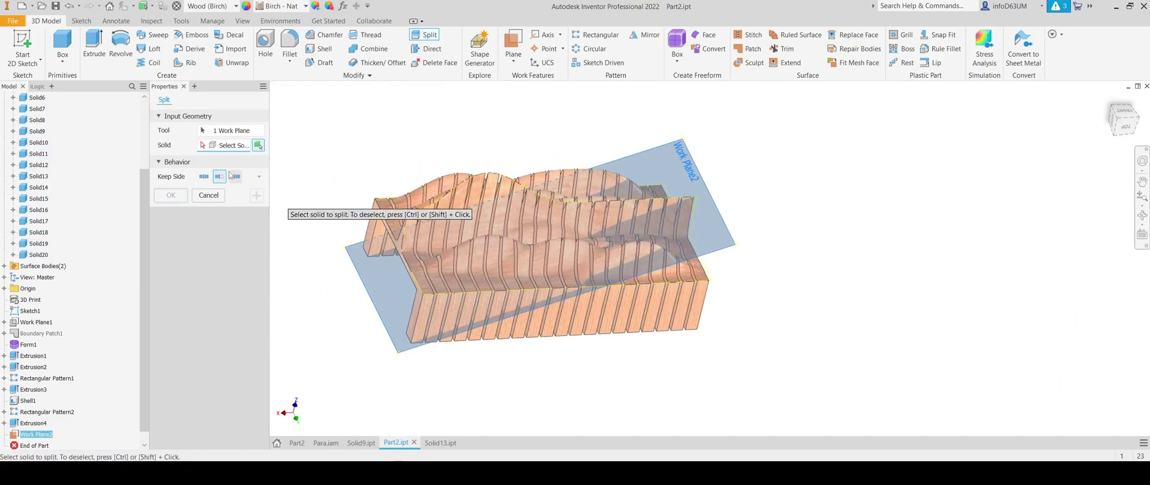
Split the middle slat, Solid10, at Work Plane2 and keep only the part below the plane.
{"action": "left_click", "coordinate": [556, 276]}
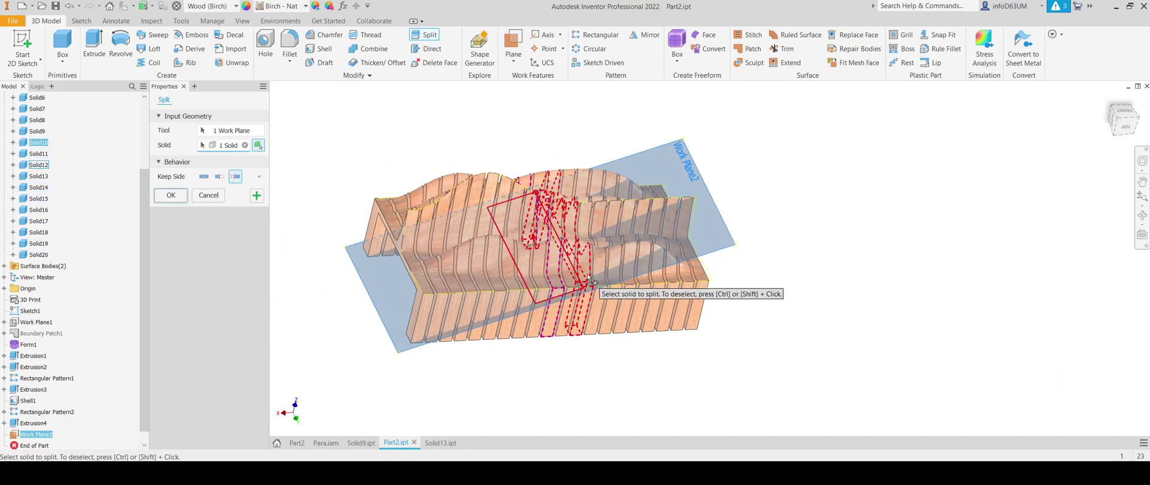
{"action": "scroll", "coordinate": [585, 273], "scroll_direction": "up", "scroll_amount": 3}
{"action": "mouse_move", "coordinate": [545, 244]}
{"action": "middle_mouse_down", "text": "shift"}
{"action": "mouse_move", "coordinate": [524, 217]}
{"action": "mouse_move", "coordinate": [533, 230]}
{"action": "middle_mouse_up", "text": "shift"}
{"action": "left_click", "coordinate": [222, 177]}
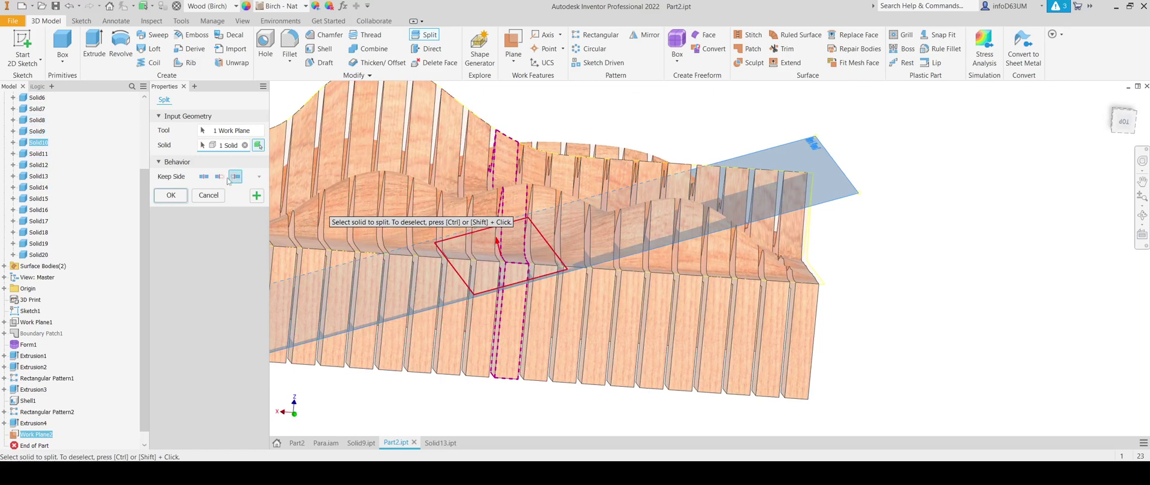
{"action": "left_click", "coordinate": [257, 195]}
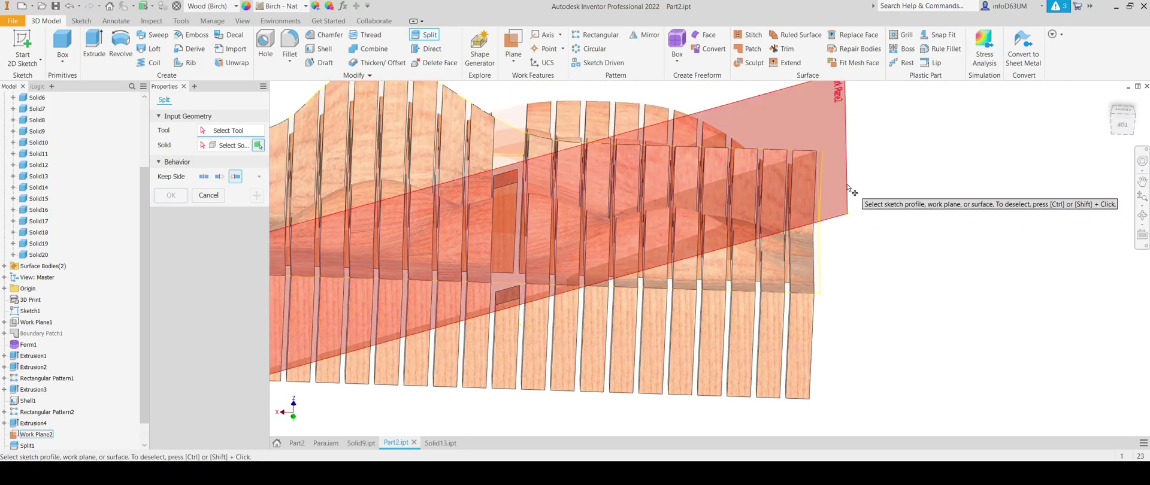
Split Solid11 and Solid12 one after the other at Work Plane2, keeping only the part below the plane.
{"action": "left_click", "coordinate": [839, 186]}
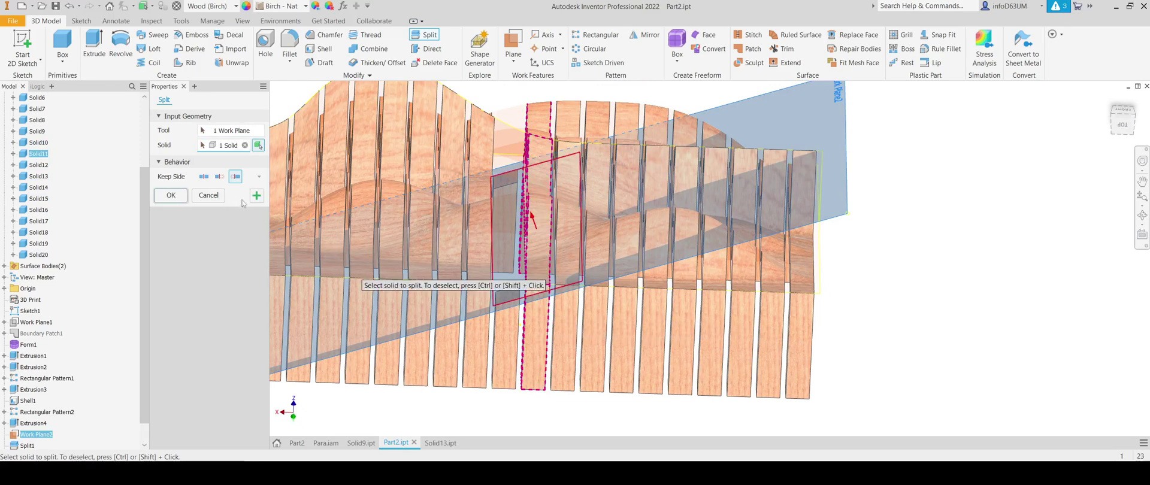
{"action": "left_click", "coordinate": [257, 196]}
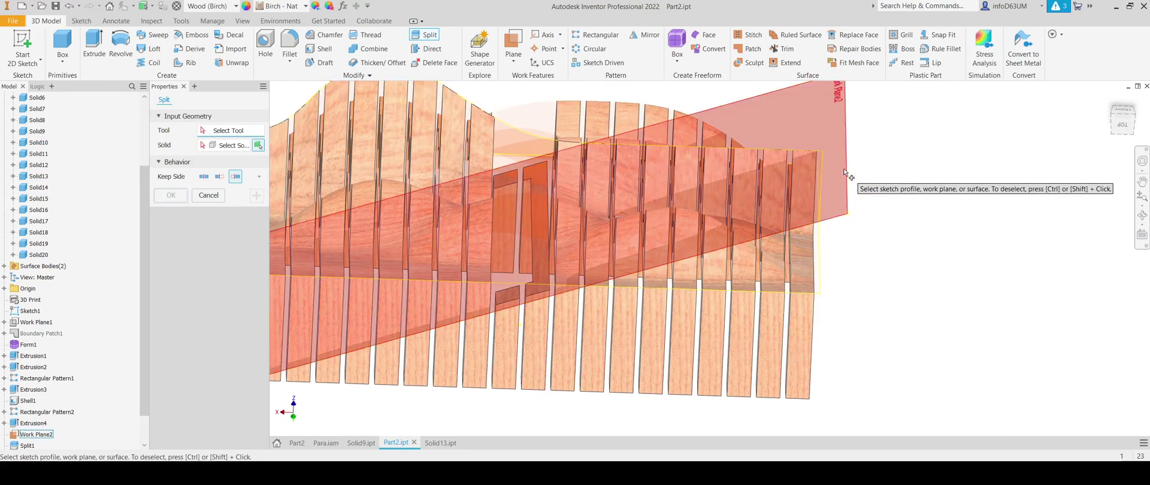
{"action": "left_click", "coordinate": [844, 173]}
{"action": "left_click", "coordinate": [563, 311]}
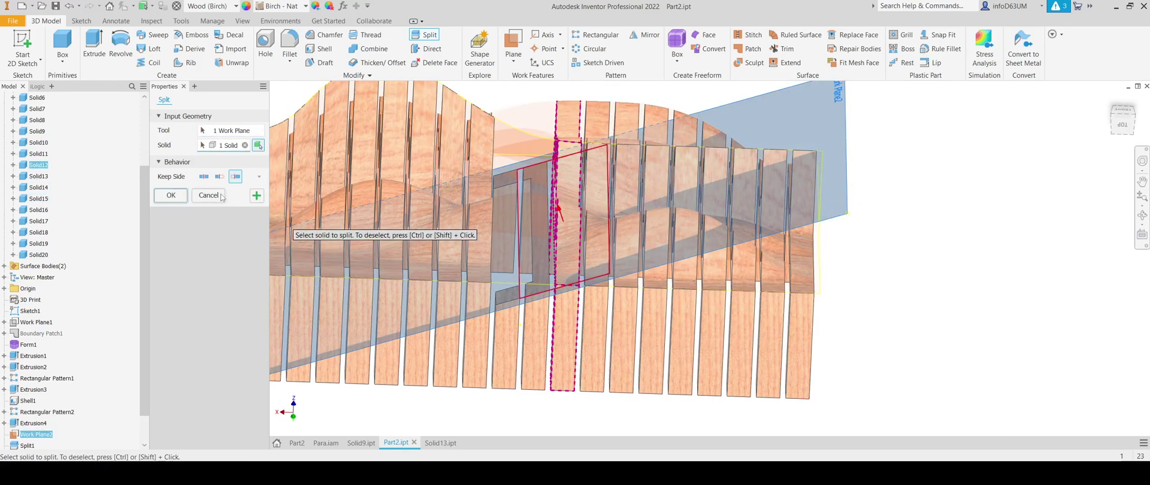
{"action": "left_click", "coordinate": [256, 197]}
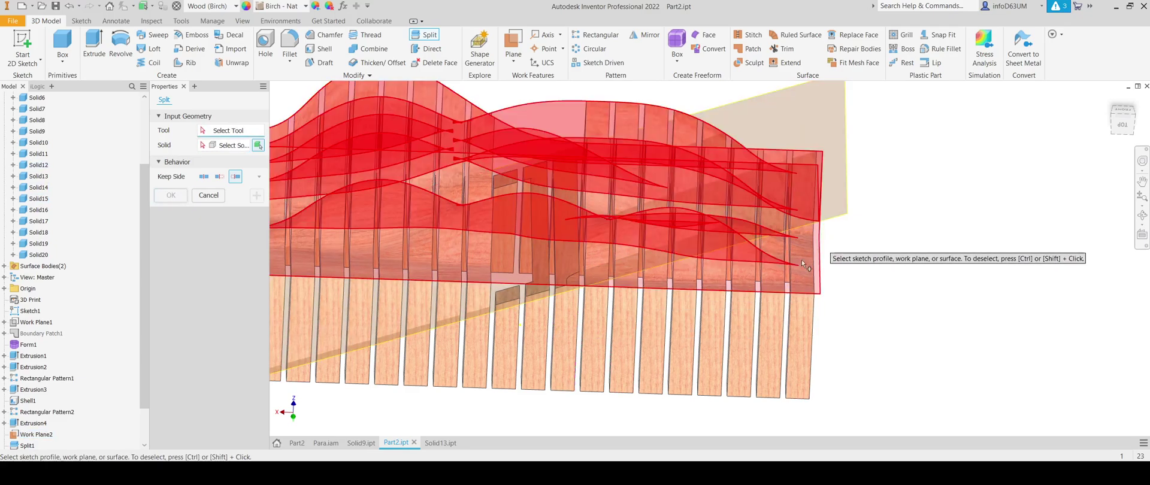
Split Solid13 and Solid14 individually at Work Plane2, keeping only the part below the plane.
{"action": "middle_click_drag", "start_coordinate": [785, 259], "coordinate": [809, 236], "text": "shift"}
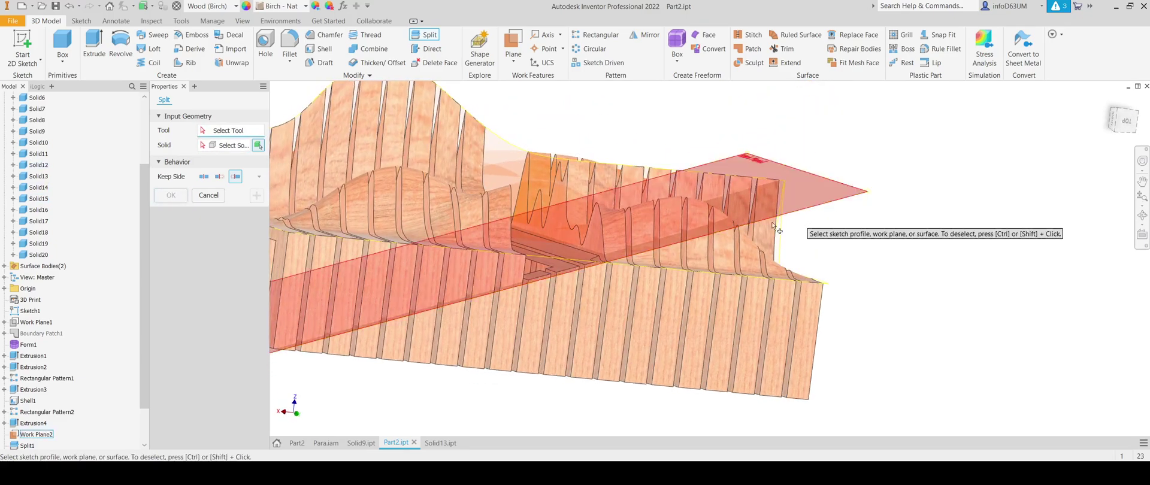
{"action": "left_click", "coordinate": [827, 209]}
{"action": "left_click", "coordinate": [683, 302]}
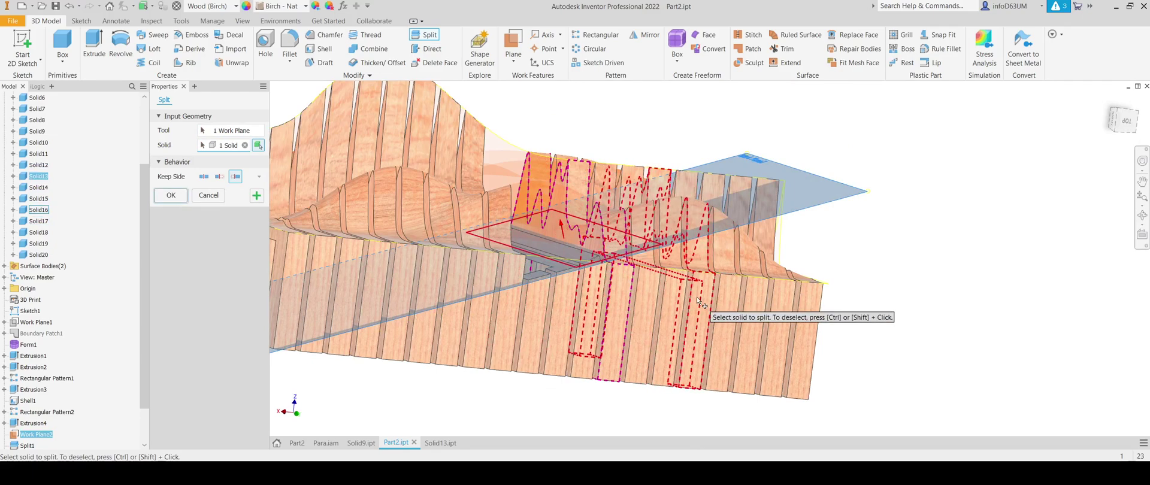
{"action": "left_click", "coordinate": [254, 195]}
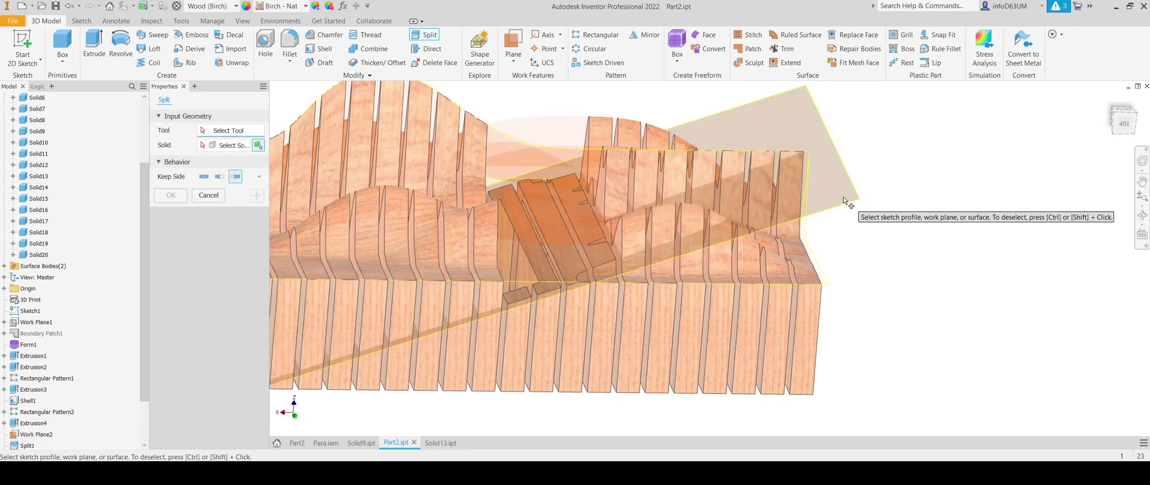
{"action": "left_click", "coordinate": [845, 206]}
{"action": "left_click", "coordinate": [632, 300]}
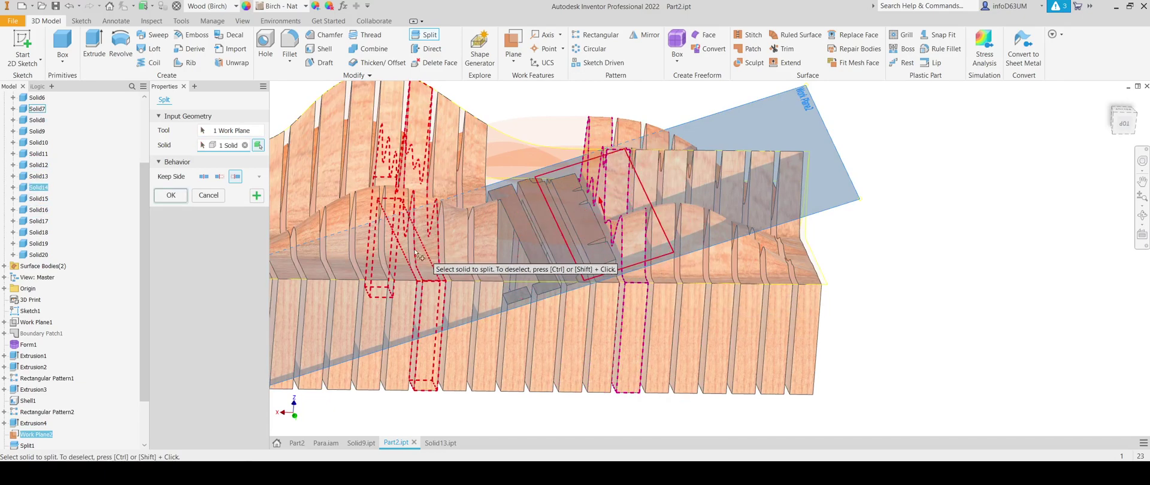
{"action": "left_click", "coordinate": [256, 195]}
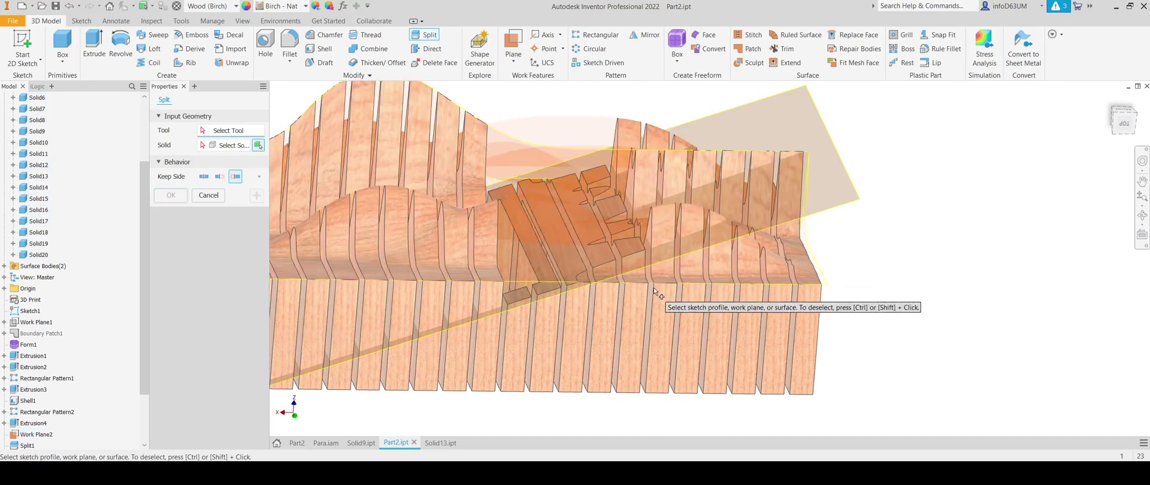
Trim the tops of Solid15 and Solid16 by splitting each one at Work Plane2 and keeping the lower side.
{"action": "middle_click_drag", "start_coordinate": [674, 312], "coordinate": [715, 292], "text": "shift"}
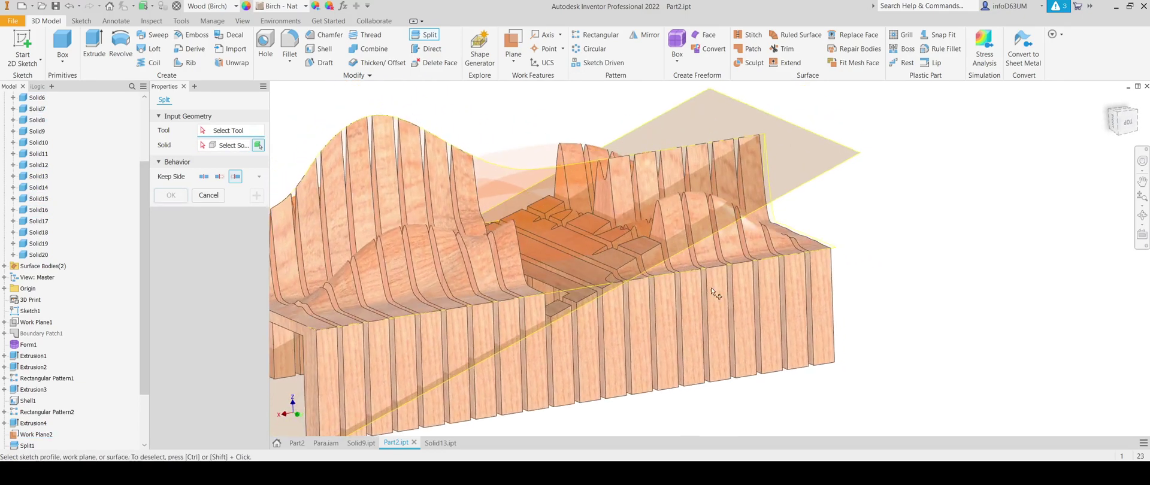
{"action": "middle_click_drag", "start_coordinate": [703, 243], "coordinate": [699, 246], "text": "shift"}
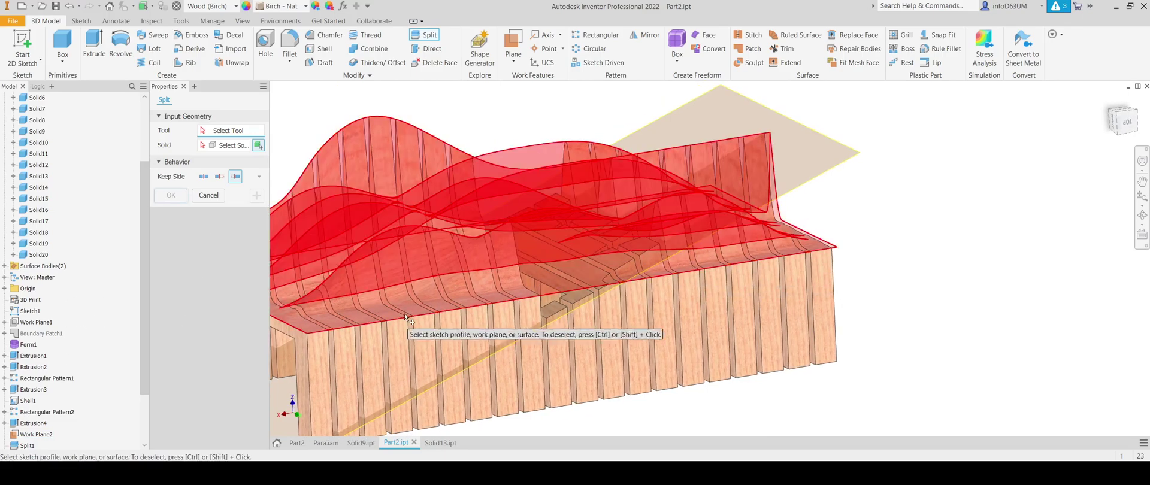
{"action": "middle_click_drag", "start_coordinate": [738, 314], "coordinate": [630, 286], "text": "shift"}
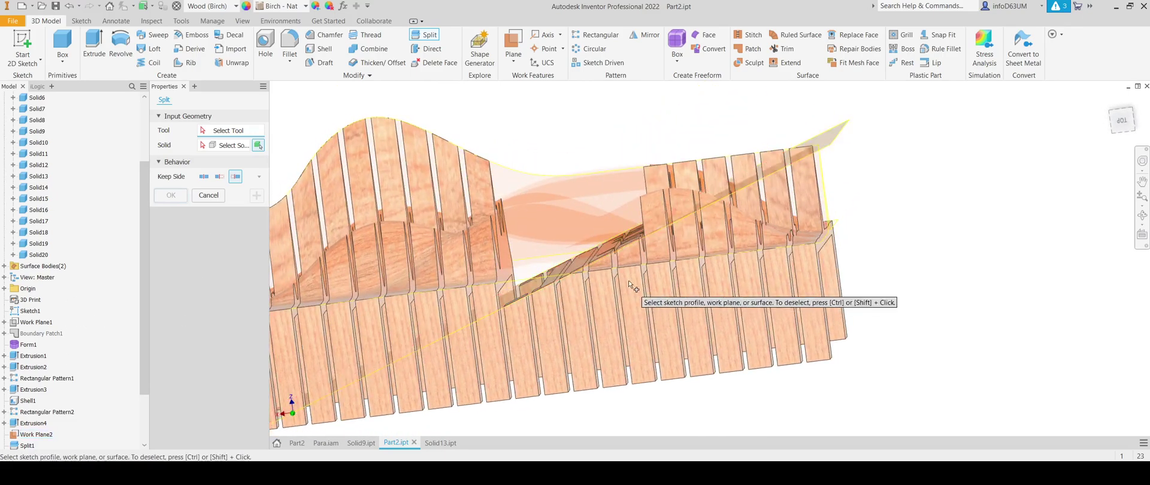
{"action": "left_click", "coordinate": [758, 163]}
{"action": "left_click", "coordinate": [669, 276]}
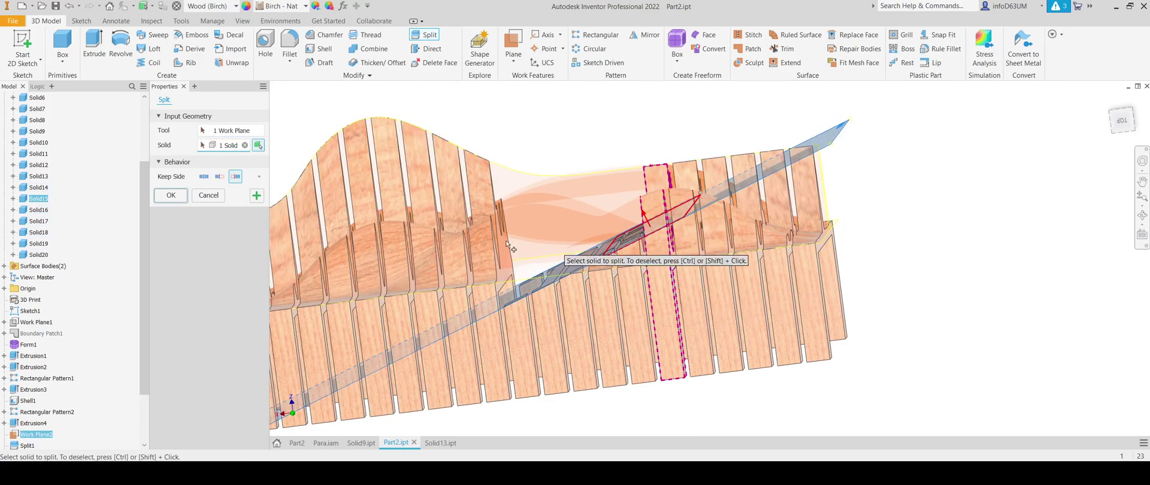
{"action": "left_click", "coordinate": [256, 195]}
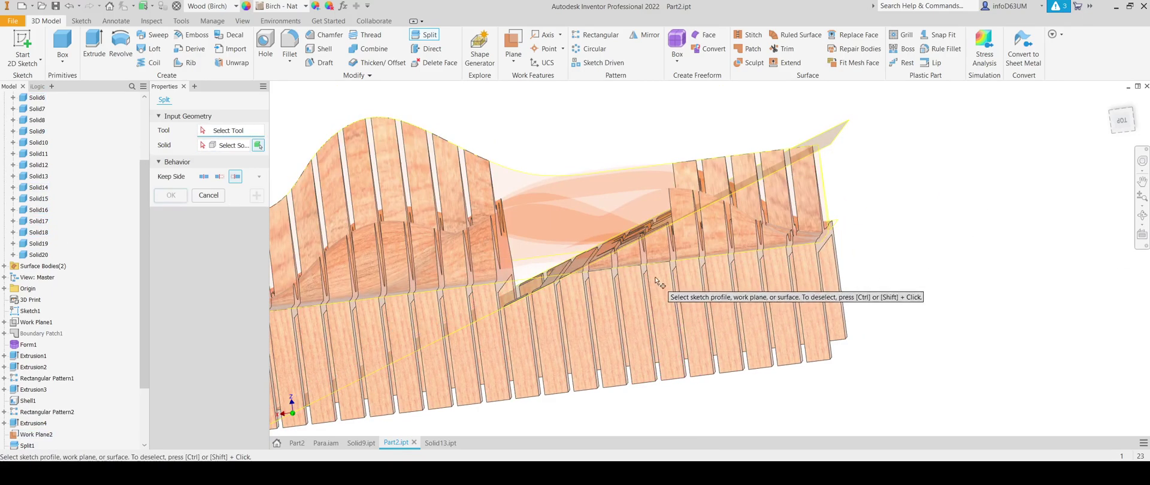
{"action": "middle_click_drag", "start_coordinate": [659, 281], "coordinate": [693, 282], "text": "shift"}
{"action": "left_click", "coordinate": [778, 169]}
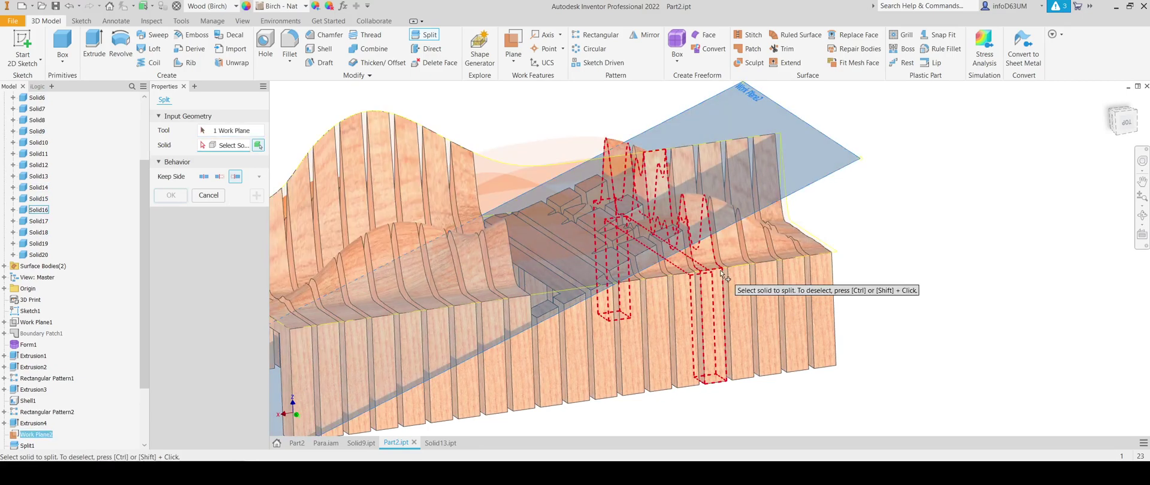
{"action": "left_click", "coordinate": [713, 246]}
{"action": "left_click", "coordinate": [257, 196]}
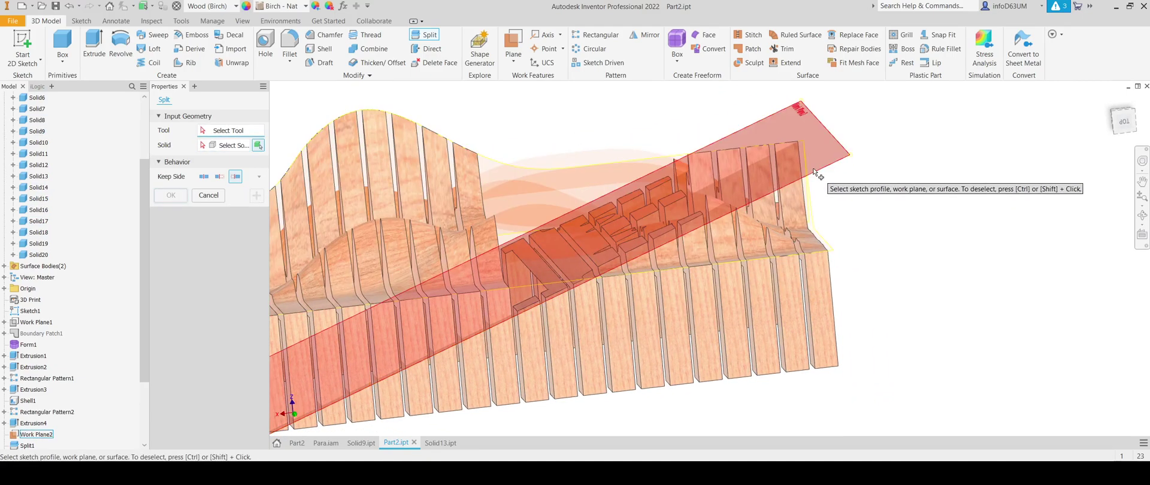
Split Solid17 at Work Plane2, keeping the part below the plane, and end the Split command.
{"action": "left_click", "coordinate": [810, 174]}
{"action": "left_click", "coordinate": [772, 263]}
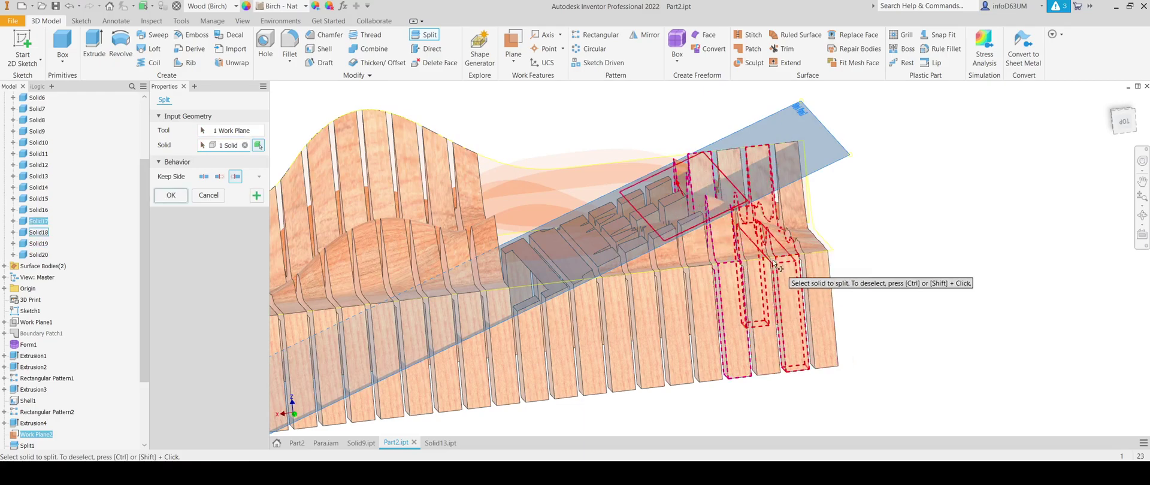
{"action": "left_click", "coordinate": [258, 196]}
{"action": "middle_click_drag", "start_coordinate": [614, 259], "coordinate": [796, 200], "text": "shift"}
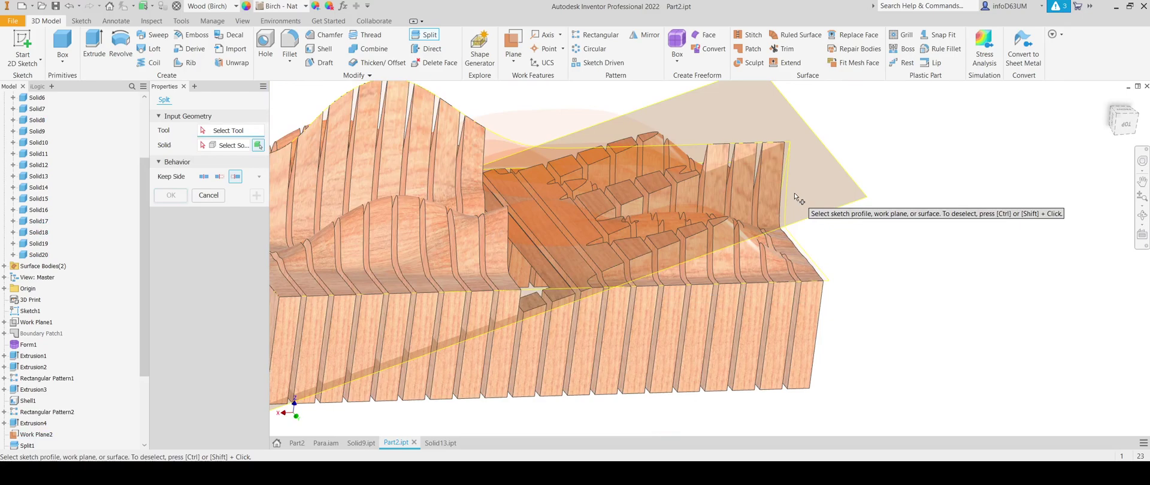
{"action": "left_click", "coordinate": [207, 196]}
{"action": "middle_click_drag", "start_coordinate": [318, 202], "coordinate": [618, 105], "text": "shift"}
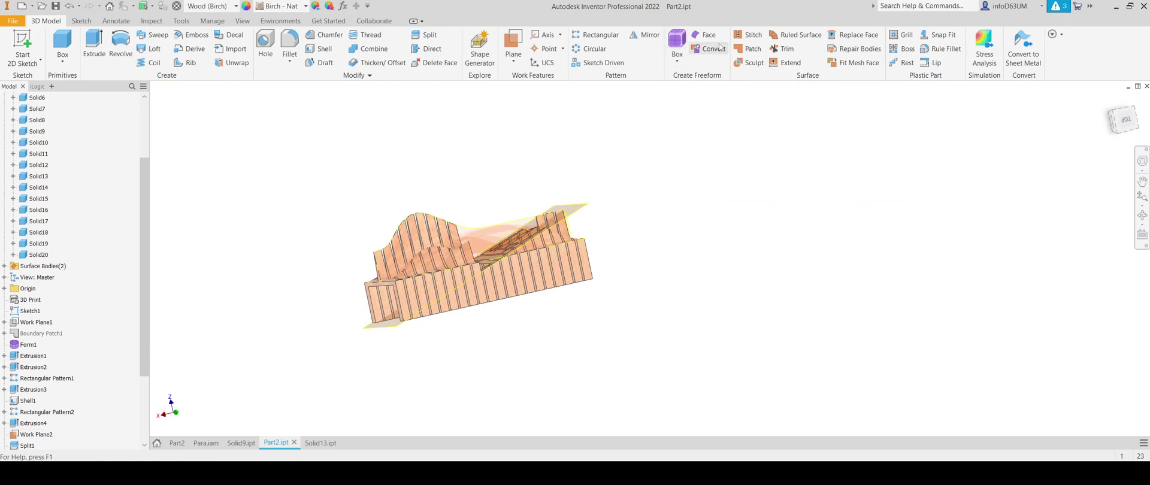